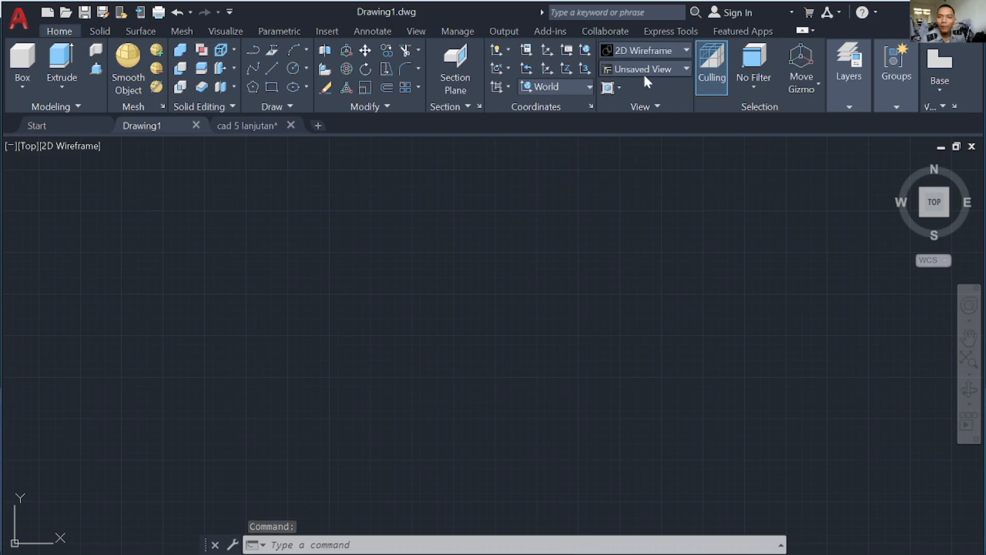
# - Switch the empty drawing from the top view to the Front view
pyautogui.click(646, 82)
pyautogui.click(648, 197)
pyautogui.click(679, 68)
pyautogui.click(628, 149)
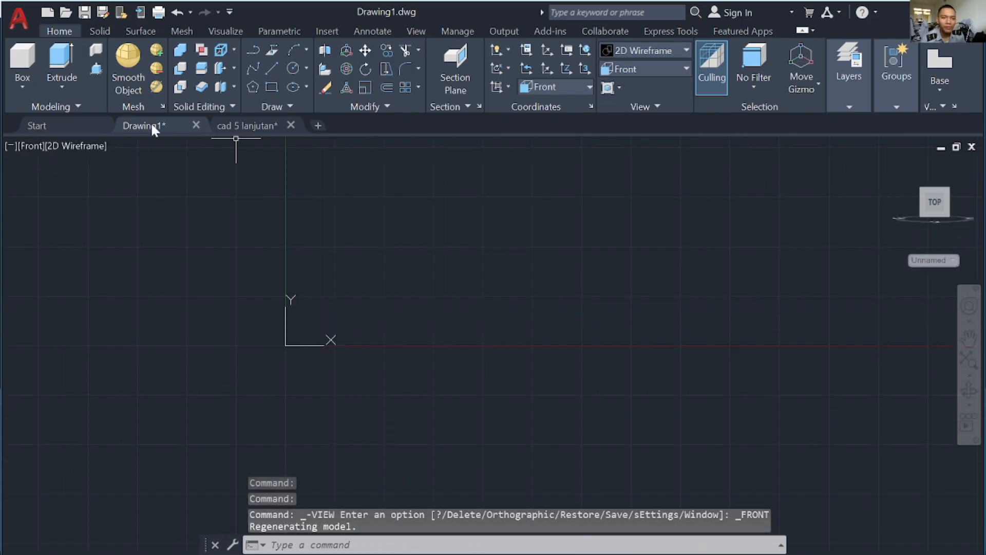
# - Start a stepped bracket profile with connected lines: 15 down, 40 right, 30 up and 70 right
pyautogui.click(272, 68)
pyautogui.click(403, 155)
pyautogui.write('15')
pyautogui.press('Return')
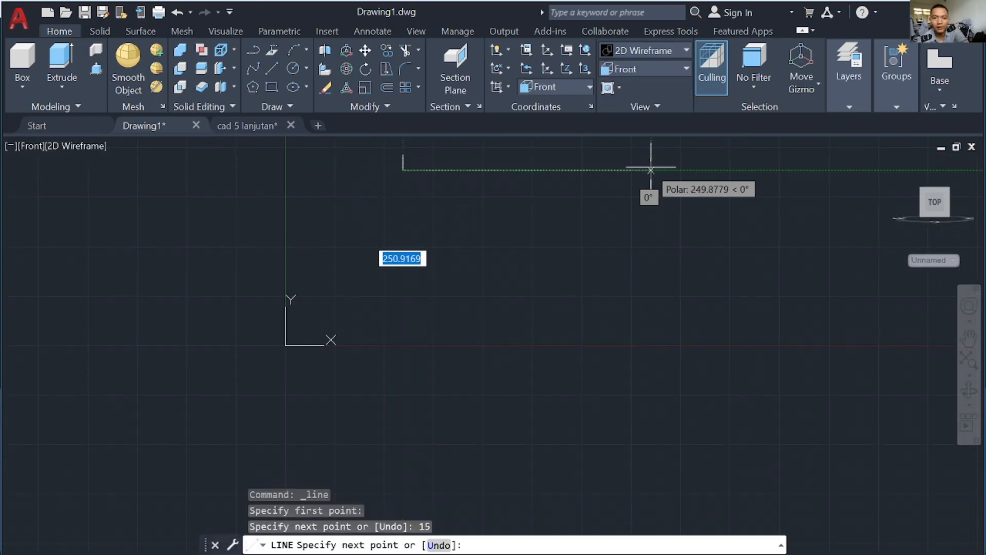
pyautogui.write('40')
pyautogui.press('Return')
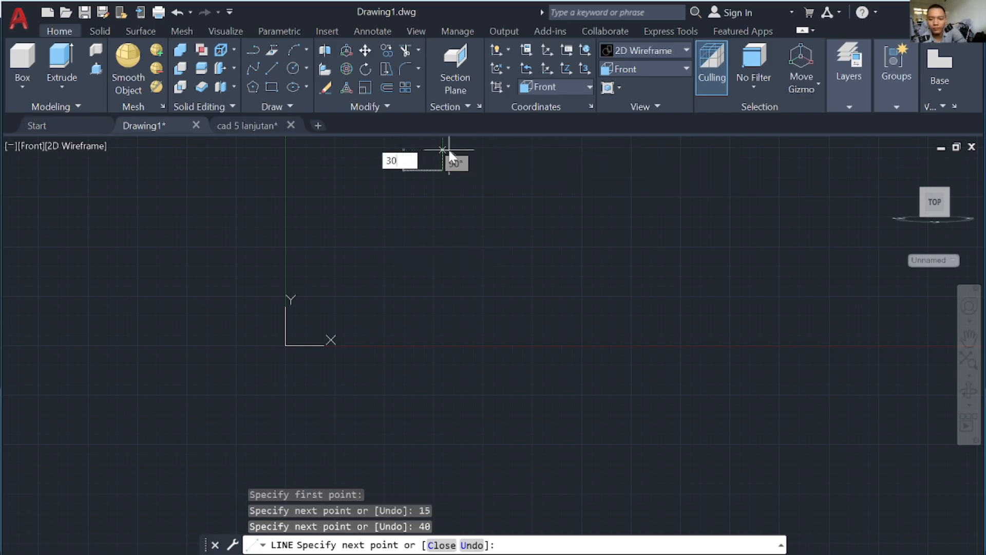
pyautogui.write('30')
pyautogui.press('Return')
pyautogui.moveTo(608, 128); pyautogui.dragTo(606, 214, button='middle')
pyautogui.write('70')
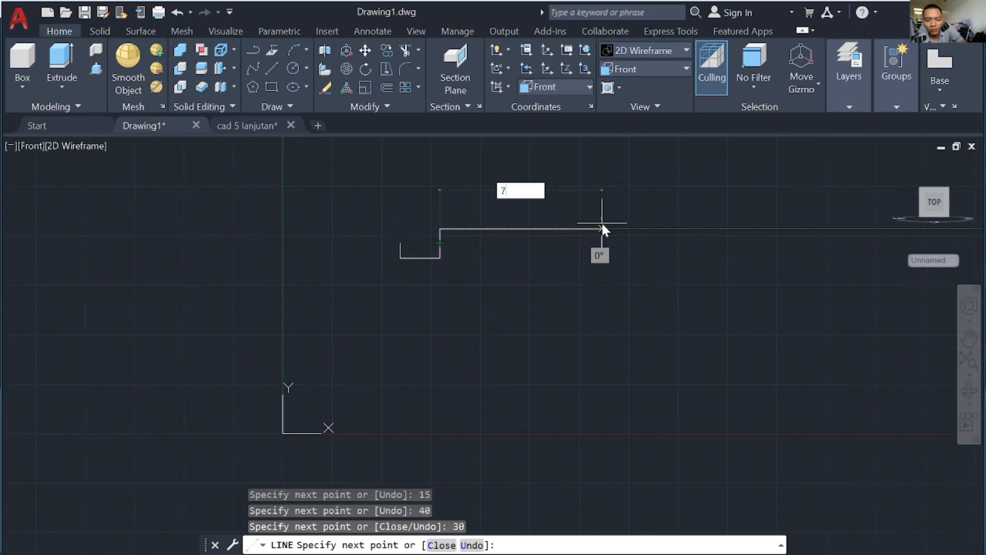
pyautogui.press('Return')
# - Continue the profile 30 down, 40 right, 15 up, 30 left, 30 up, 90 left and 30 down, and close it at the start point
pyautogui.write('30')
pyautogui.press('Return')
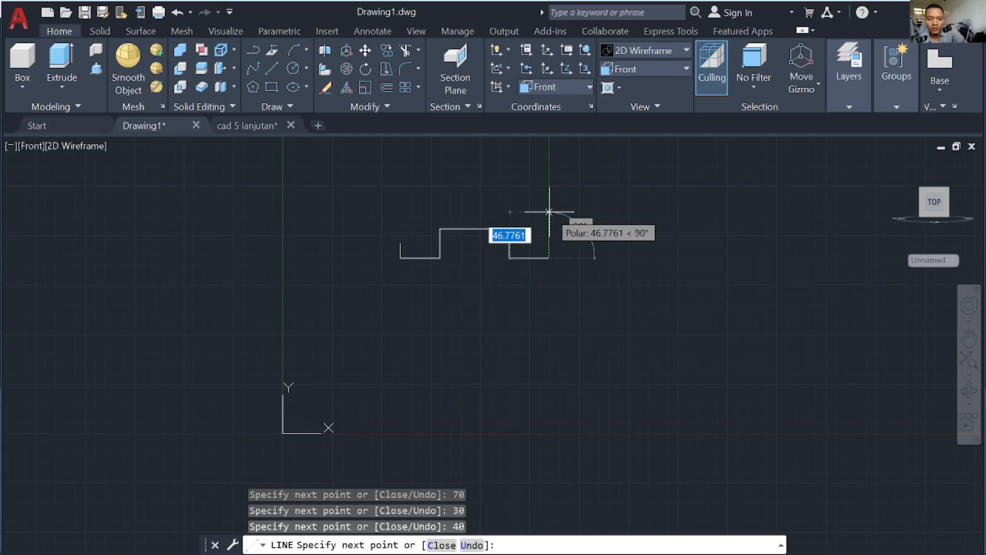
pyautogui.press('Return')
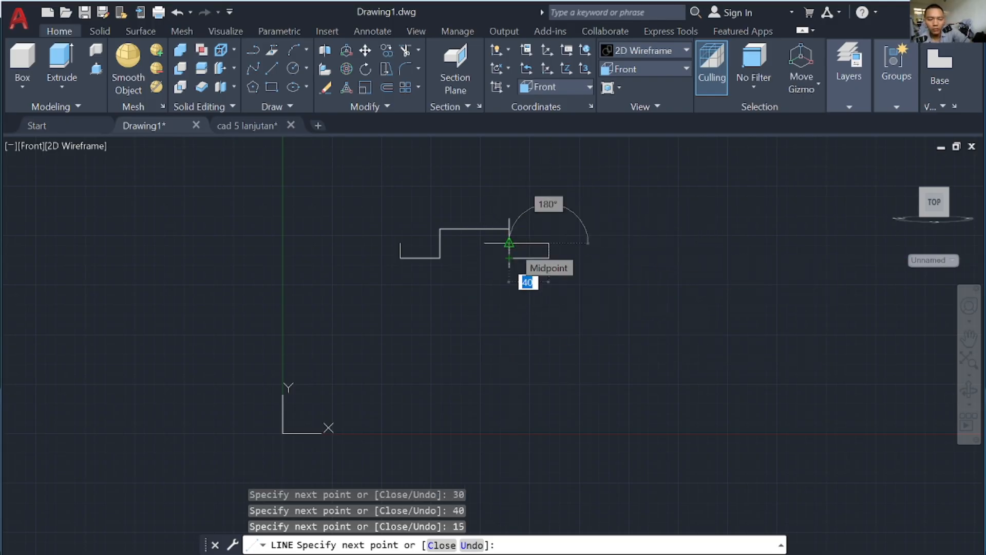
pyautogui.write('30')
pyautogui.press('Return')
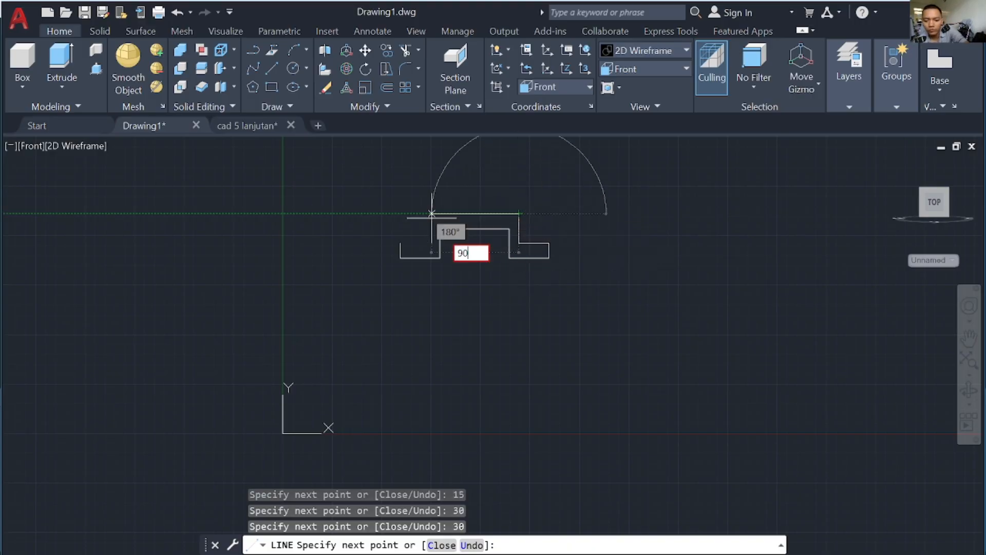
pyautogui.press('Return')
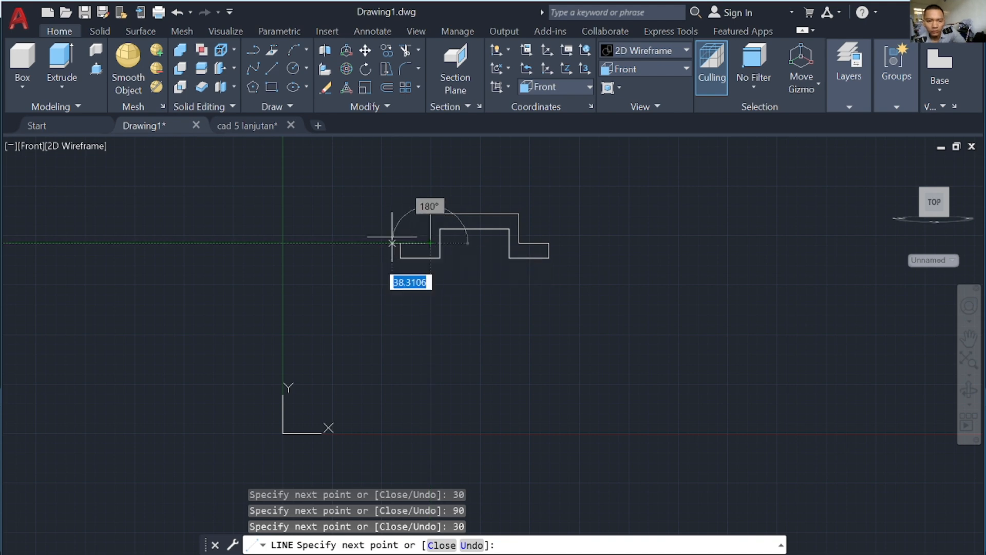
pyautogui.click(401, 244)
pyautogui.press('Escape')
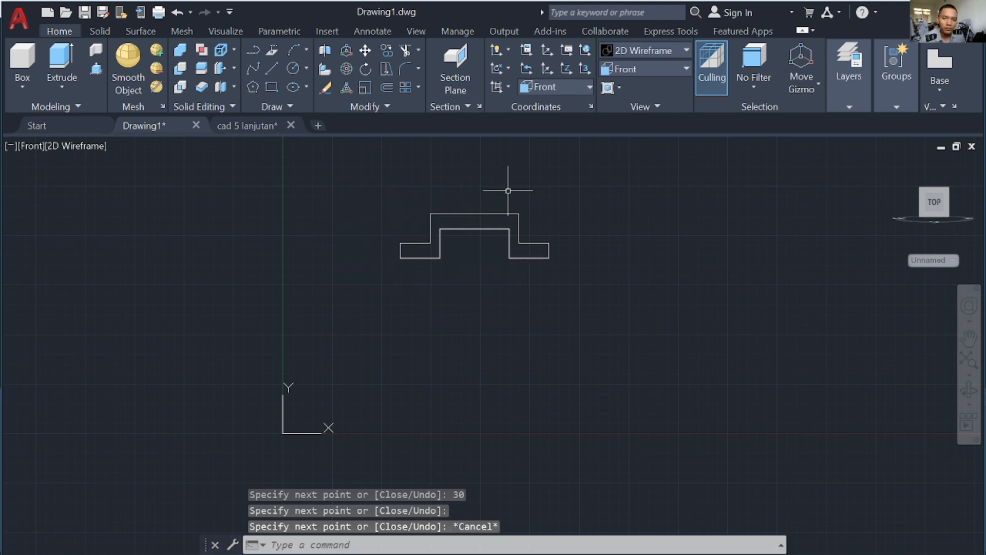
# - Extrude the closed bracket profile by 60 with Presspull, working in an isometric view
pyautogui.click(907, 228)
pyautogui.click(96, 68)
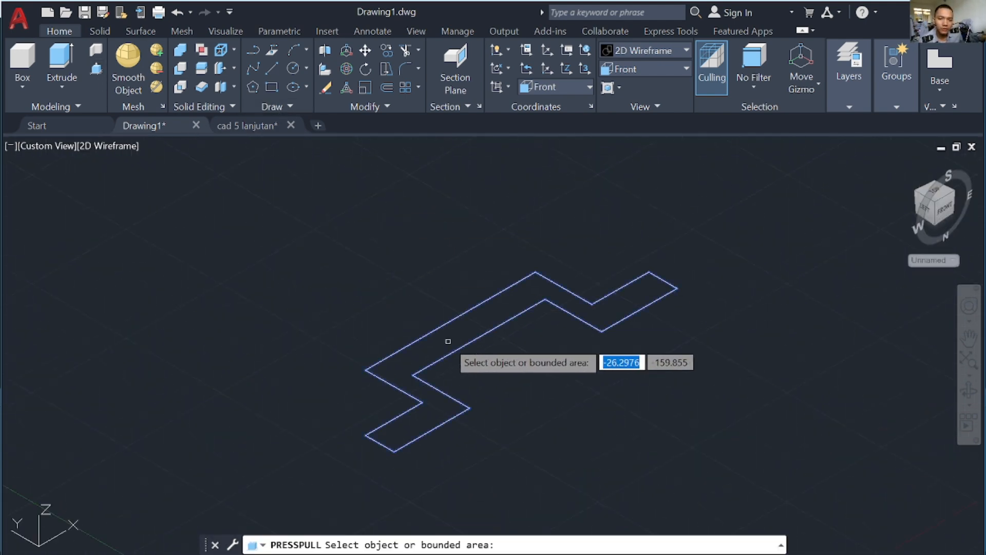
pyautogui.click(452, 359)
pyautogui.write('60')
pyautogui.press('Return')
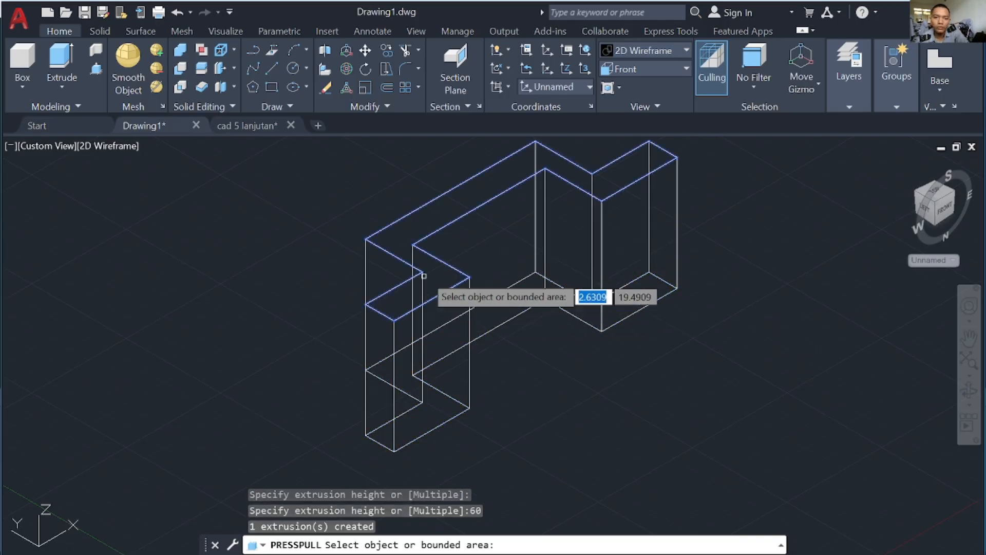
# - Show the bracket from the Top view in the Shaded visual style
pyautogui.click(941, 206)
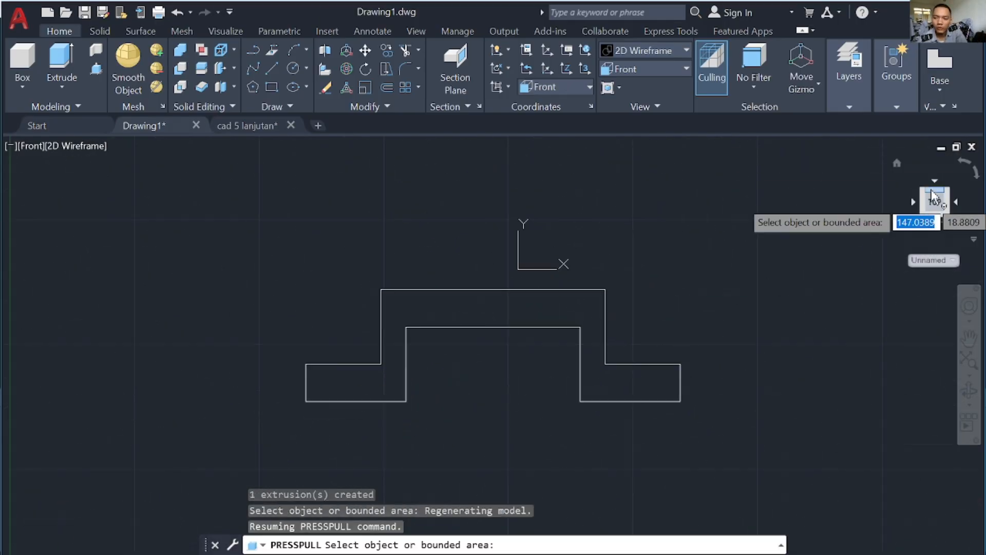
pyautogui.click(622, 69)
pyautogui.click(624, 81)
pyautogui.scroll(-5, 621, 278)
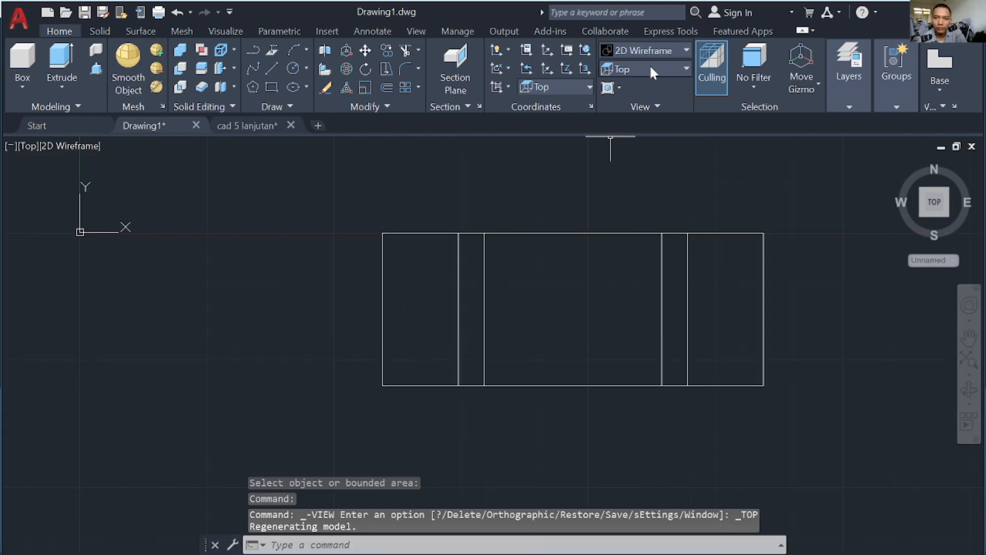
pyautogui.click(649, 69)
pyautogui.click(636, 72)
pyautogui.click(637, 52)
pyautogui.click(628, 139)
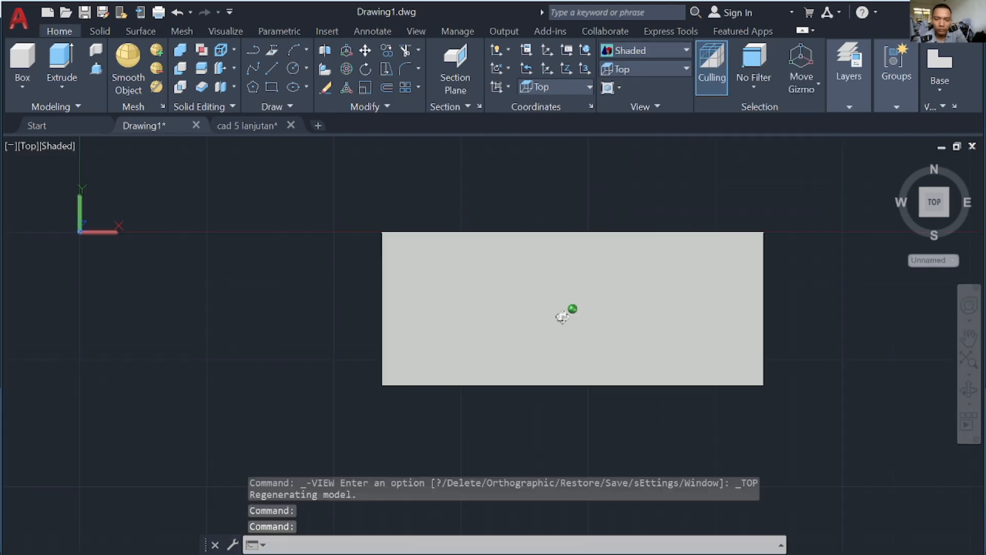
# - Draw a centre line across the bracket's raised top face between the midpoints of its two long edges
pyautogui.keyDown('shift'); pyautogui.moveTo(568, 310); pyautogui.dragTo(591, 256, button='middle'); pyautogui.keyUp('shift')
pyautogui.click(271, 68)
pyautogui.click(583, 352)
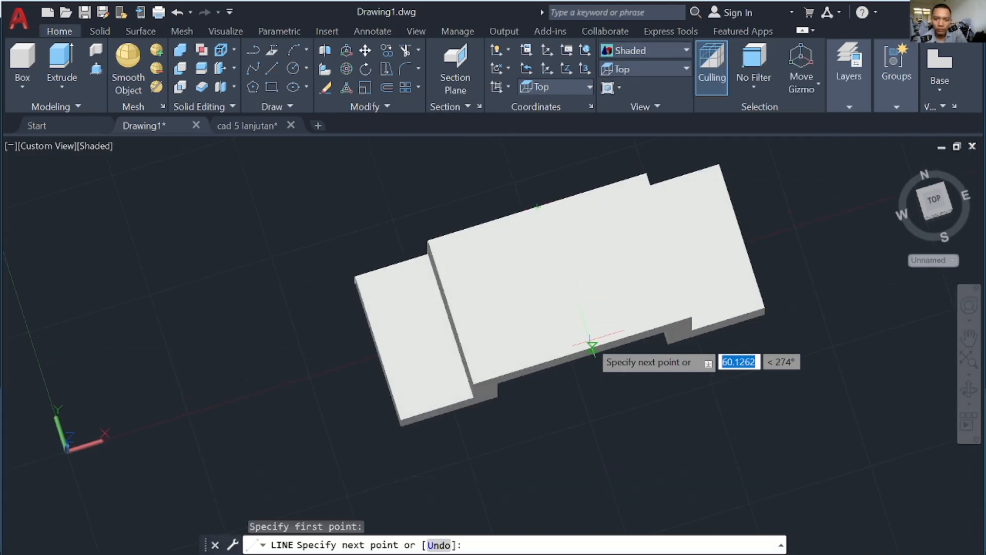
pyautogui.press('Escape')
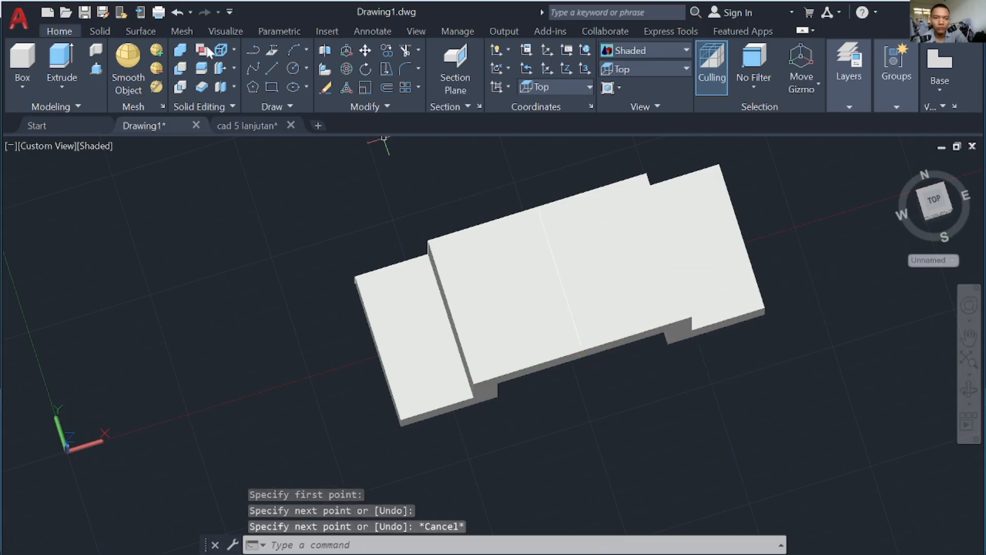
# - Draw concentric circles of diameter 50 and 40 centred on the midpoint of the top face's centre line
pyautogui.click(306, 69)
pyautogui.click(308, 125)
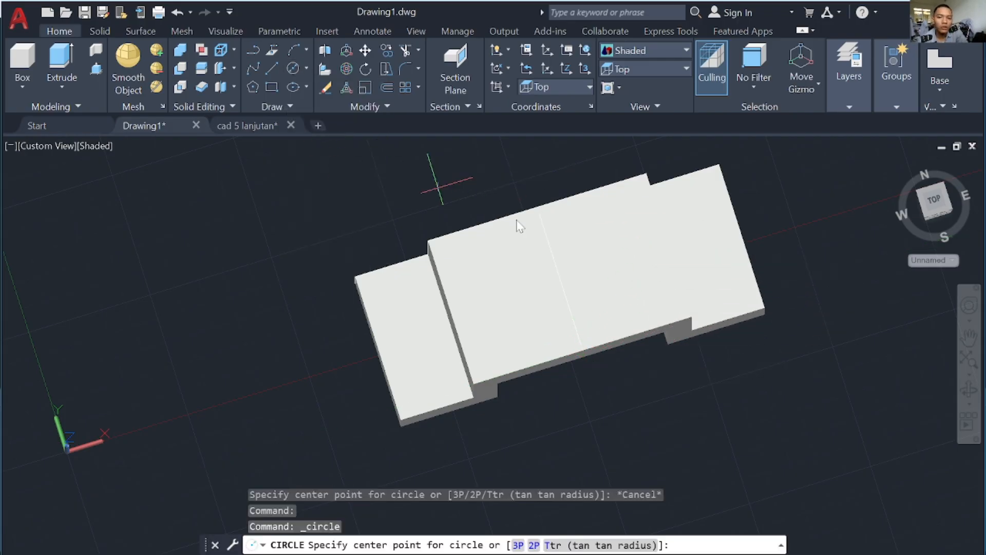
pyautogui.click(559, 278)
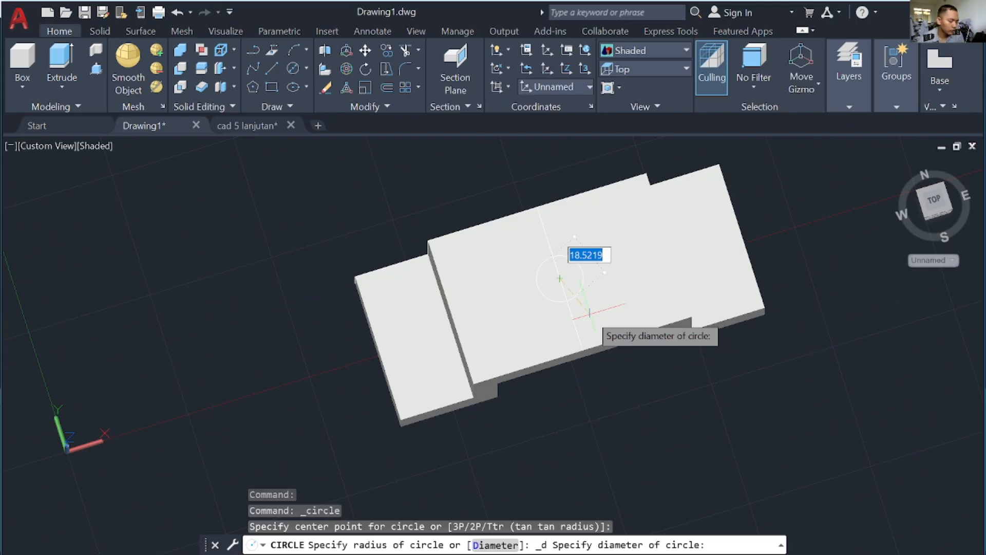
pyautogui.write('50')
pyautogui.press('Return')
pyautogui.press('Return')
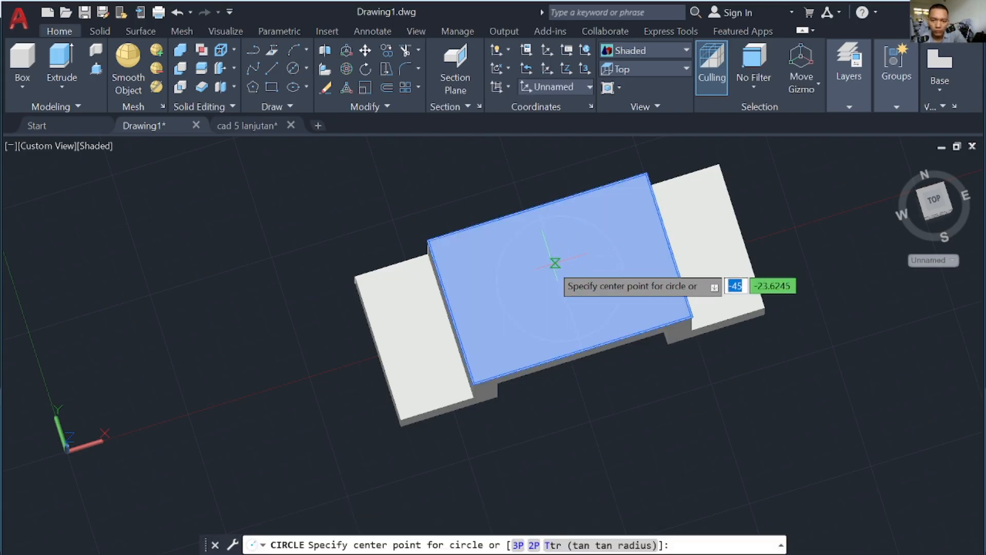
pyautogui.click(559, 278)
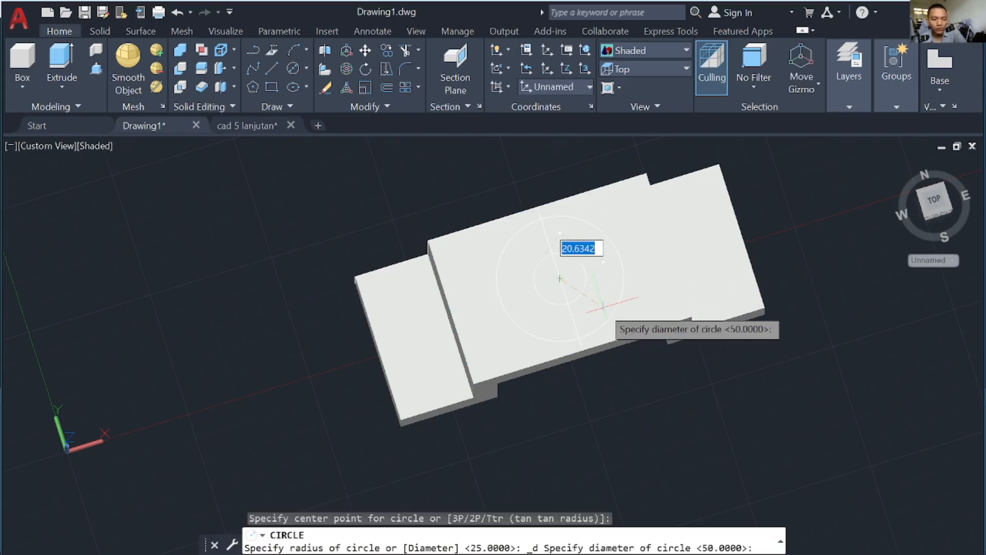
pyautogui.write('40')
pyautogui.press('Return')
# - Change the visual style to 2D Wireframe and add a concentric circle of diameter 30
pyautogui.click(643, 50)
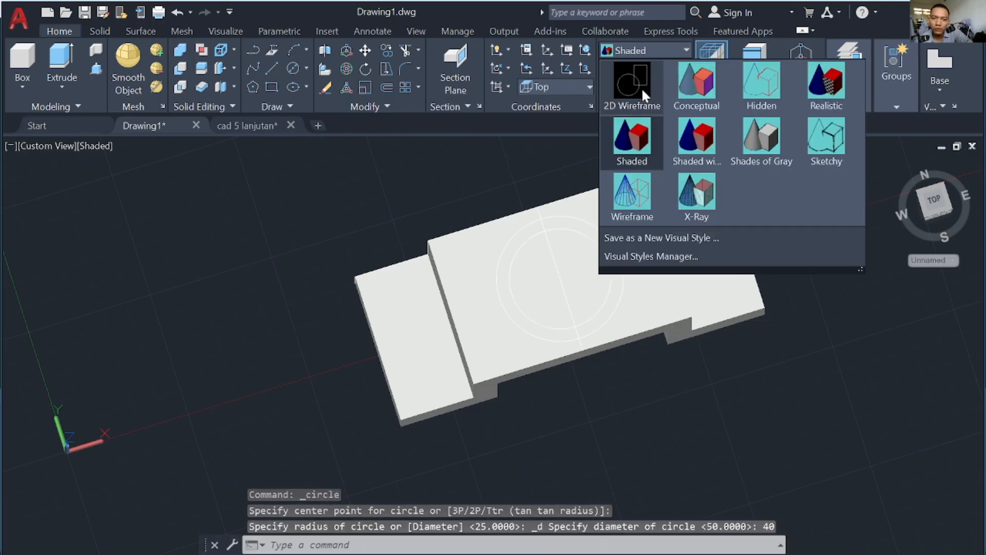
pyautogui.click(632, 164)
pyautogui.press('Return')
pyautogui.click(561, 280)
pyautogui.write('30')
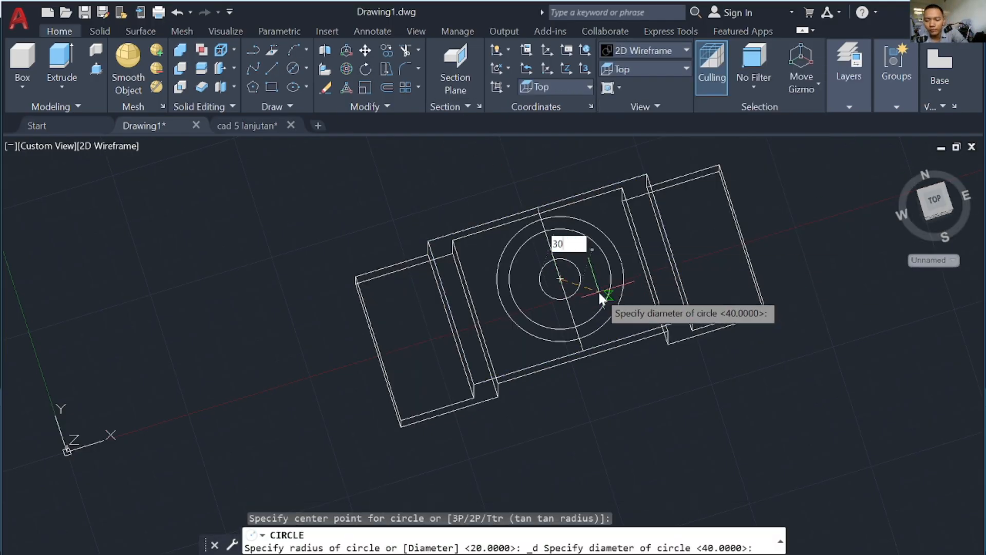
pyautogui.press('Return')
# - Add a concentric circle of diameter 20 and erase the centre line on the top face
pyautogui.press('Return')
pyautogui.click(561, 279)
pyautogui.write('d')
pyautogui.press('Return')
pyautogui.write('2')
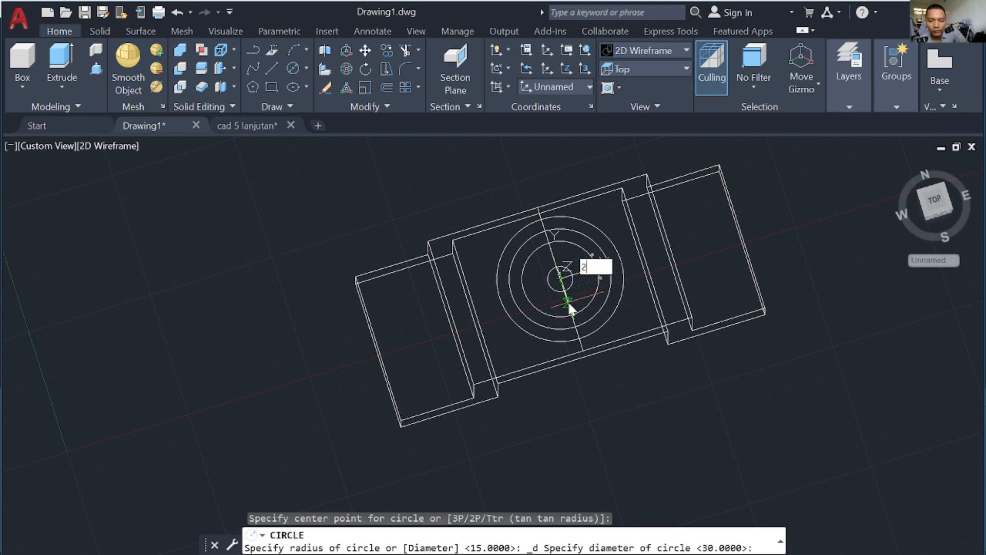
pyautogui.write('0')
pyautogui.press('Return')
pyautogui.click(560, 279)
pyautogui.press('Delete')
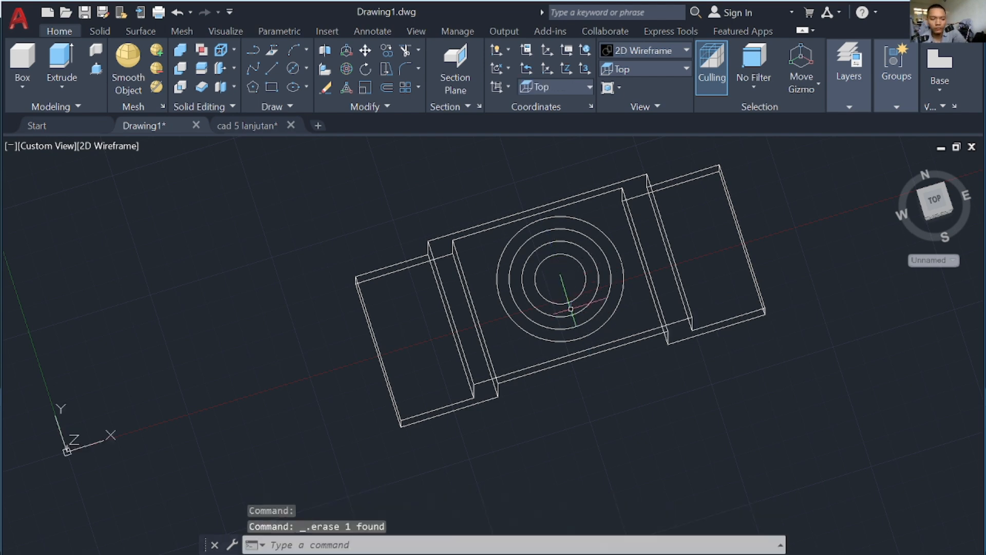
# - Presspull the ring between the two outermost circles upward by 35
pyautogui.moveTo(564, 279)
pyautogui.keyDown('shift'); pyautogui.mouseDown(button='middle')
pyautogui.moveTo(570, 288)
pyautogui.moveTo(559, 259)
pyautogui.moveTo(554, 311)
pyautogui.mouseUp(button='middle'); pyautogui.keyUp('shift')
pyautogui.scroll(-2, 553, 236)
pyautogui.click(96, 69)
pyautogui.click(581, 281)
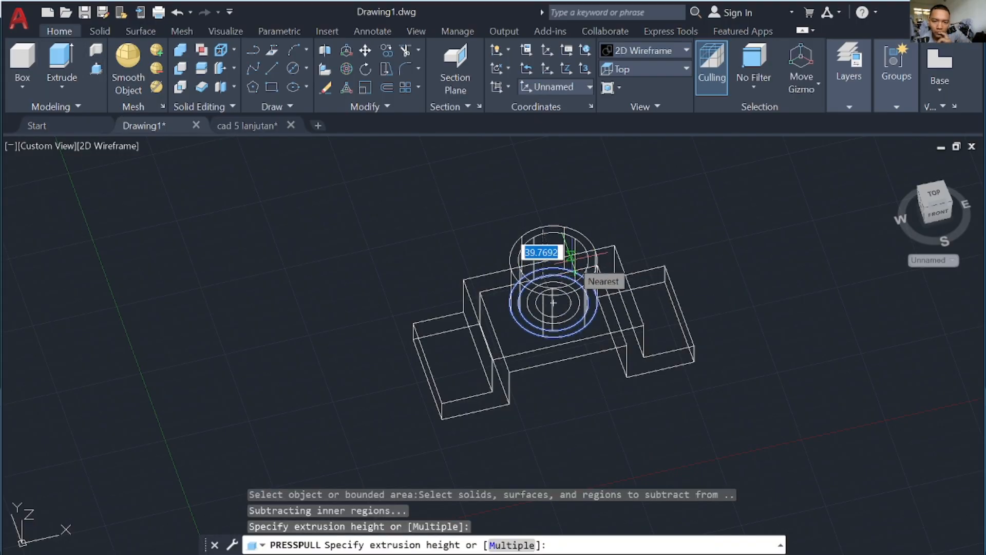
pyautogui.scroll(2, 570, 263)
pyautogui.press('Return')
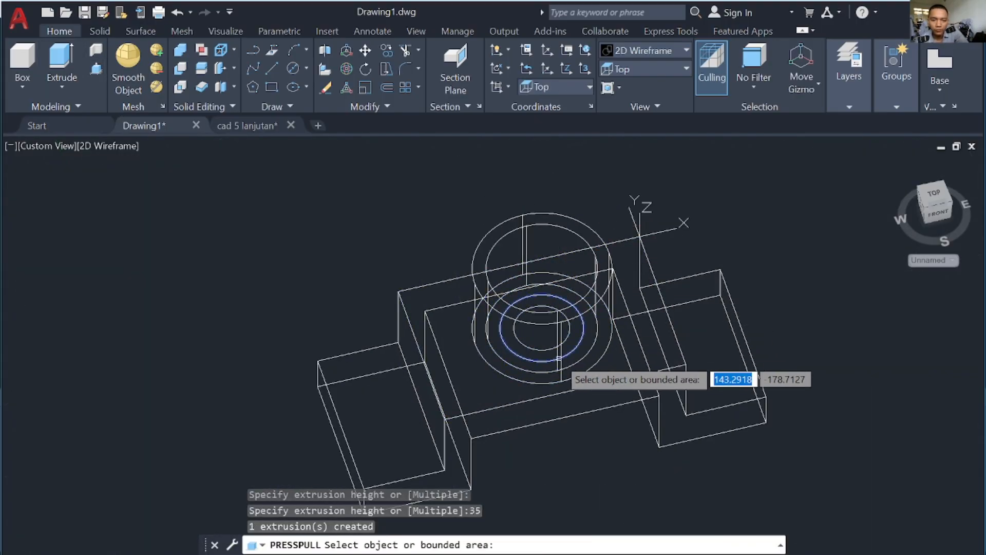
pyautogui.press('Return')
# - Move the smallest circle, of diameter 20, straight down by 15
pyautogui.keyDown('shift'); pyautogui.moveTo(551, 366); pyautogui.dragTo(534, 349, button='middle'); pyautogui.keyUp('shift')
pyautogui.click(543, 326)
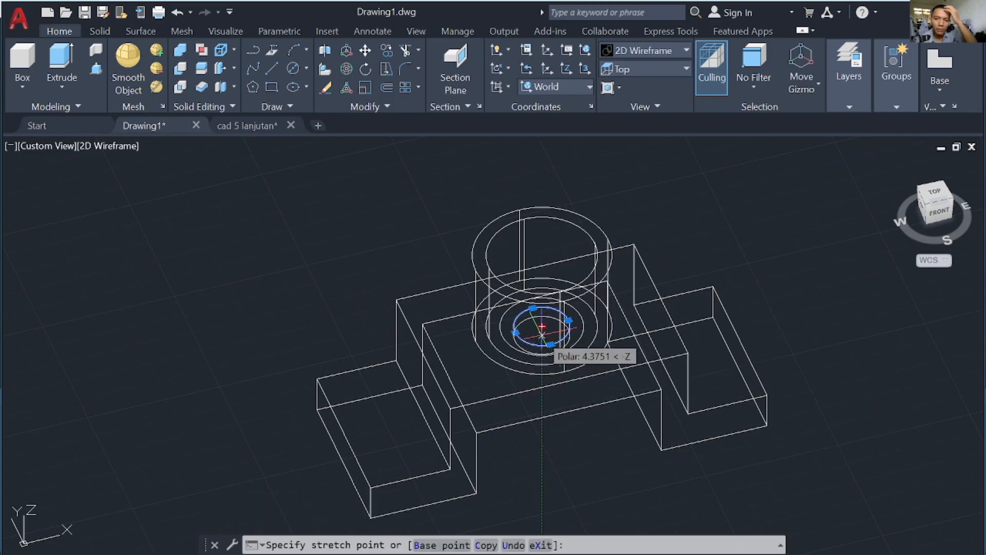
pyautogui.write('15')
pyautogui.press('Return')
# - Move the circle of diameter 30 straight up by 25 and clear the selection
pyautogui.click(501, 323)
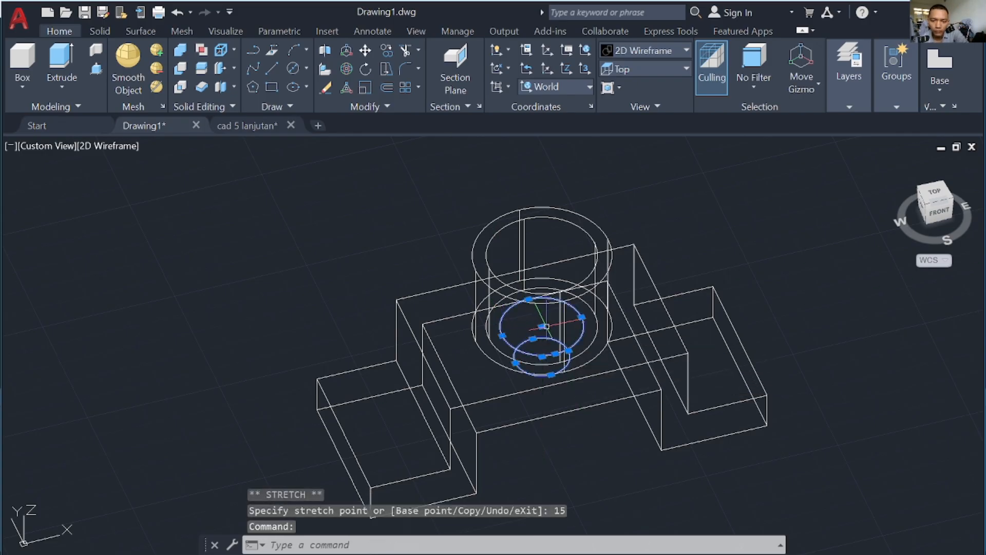
pyautogui.click(542, 326)
pyautogui.write('25')
pyautogui.press('Return')
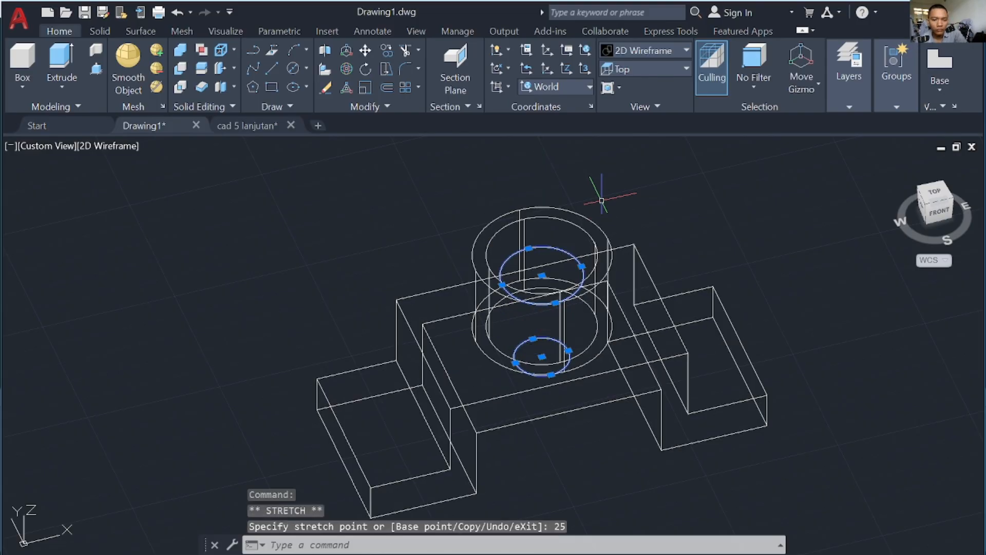
pyautogui.scroll(2, 595, 230)
pyautogui.moveTo(590, 239)
pyautogui.keyDown('shift'); pyautogui.mouseDown(button='middle')
pyautogui.moveTo(581, 276)
pyautogui.moveTo(587, 242)
pyautogui.mouseUp(button='middle'); pyautogui.keyUp('shift')
pyautogui.scroll(-4, 593, 258)
pyautogui.press('Escape')
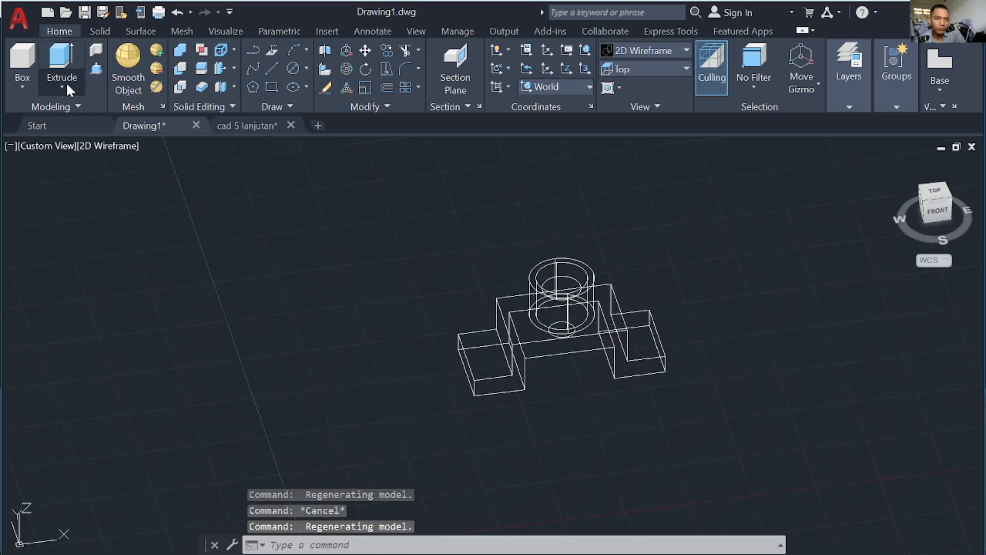
# - Loft a solid between the raised 30 diameter circle and the lowered 20 diameter circle, using cross sections only
pyautogui.click(62, 87)
pyautogui.click(65, 128)
pyautogui.scroll(5, 552, 295)
pyautogui.click(623, 194)
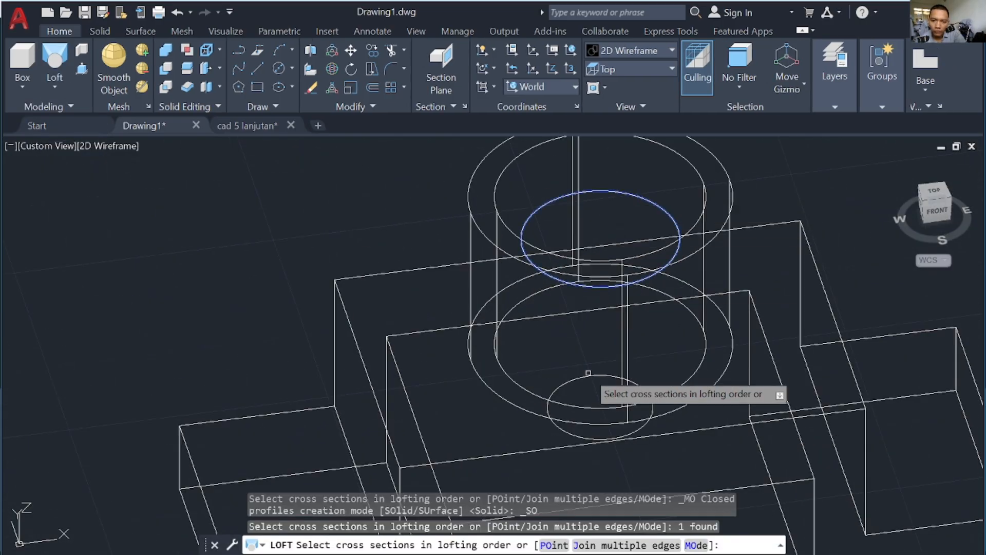
pyautogui.click(599, 376)
pyautogui.press('Return')
pyautogui.press('Return')
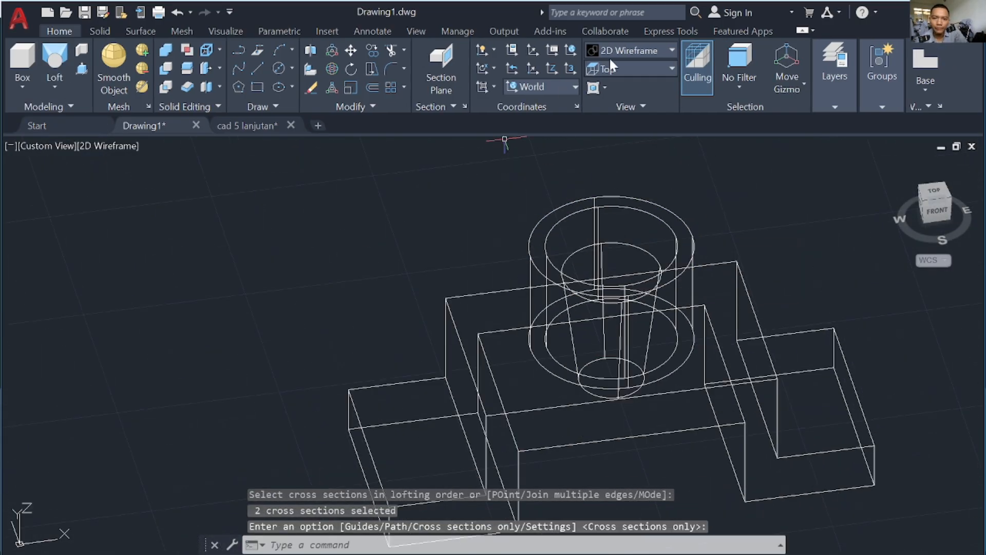
# - Switch to the Shaded visual style and Presspull the ring area around the lofted cone inside the tube by 25
pyautogui.click(616, 51)
pyautogui.click(629, 131)
pyautogui.keyDown('shift'); pyautogui.moveTo(662, 220); pyautogui.dragTo(667, 283, button='middle'); pyautogui.keyUp('shift')
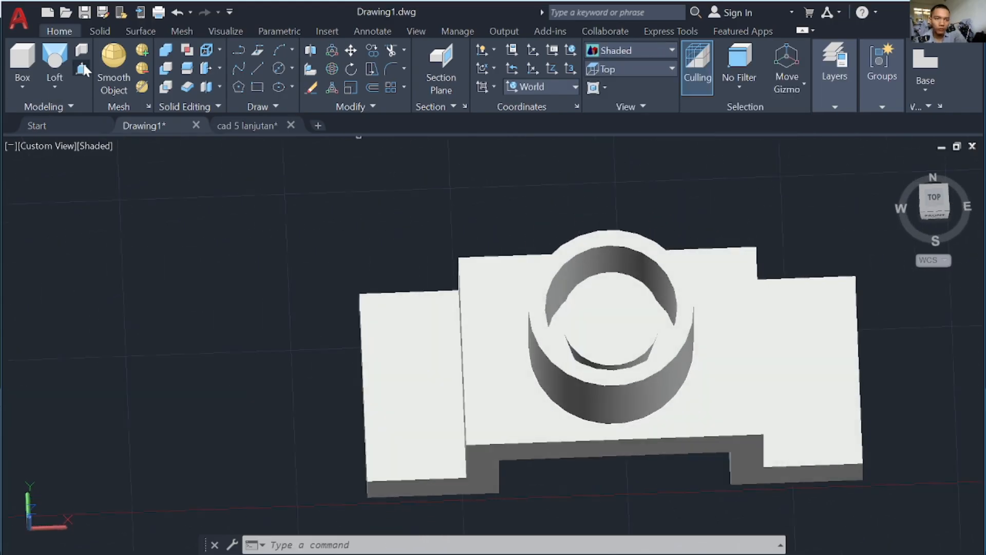
pyautogui.click(82, 69)
pyautogui.click(560, 333)
pyautogui.write('25')
pyautogui.press('Return')
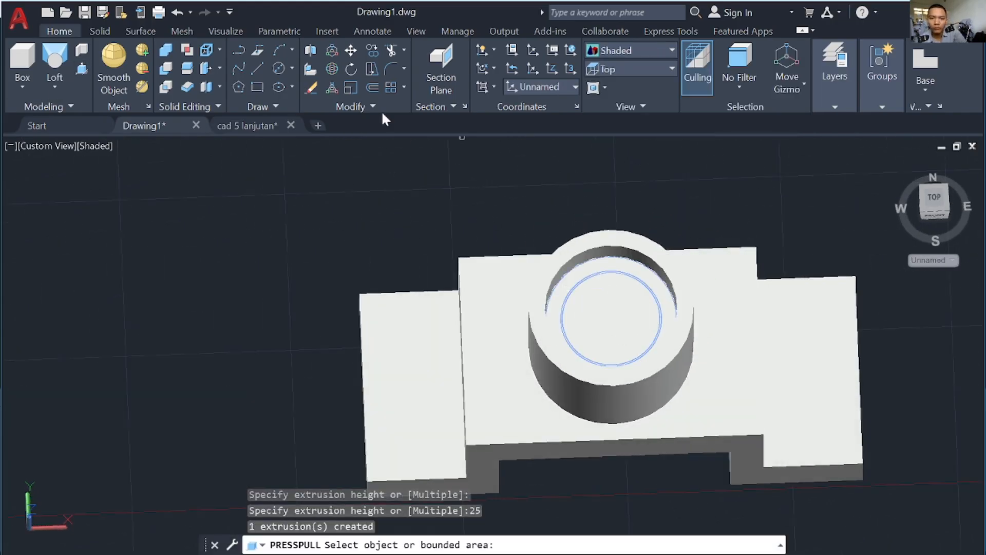
# - Subtract the lofted cone from the bracket body to cut a tapered hole
pyautogui.click(166, 68)
pyautogui.click(725, 316)
pyautogui.press('Return')
pyautogui.click(594, 315)
pyautogui.press('Return')
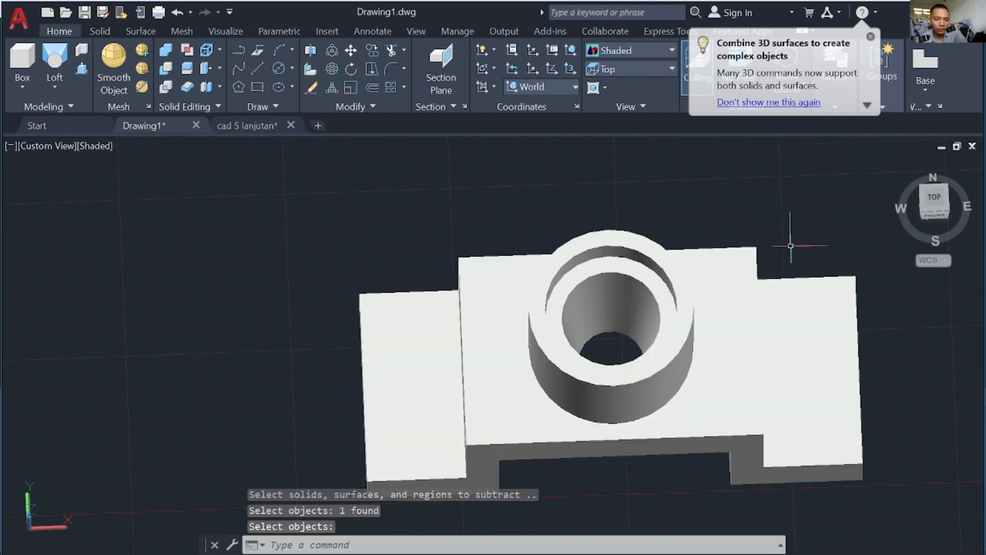
# - In 2D Wireframe and the Top view, draw a circle of diameter 12 centred 15 in from the left foot's upper corner
pyautogui.click(630, 50)
pyautogui.click(632, 105)
pyautogui.click(629, 69)
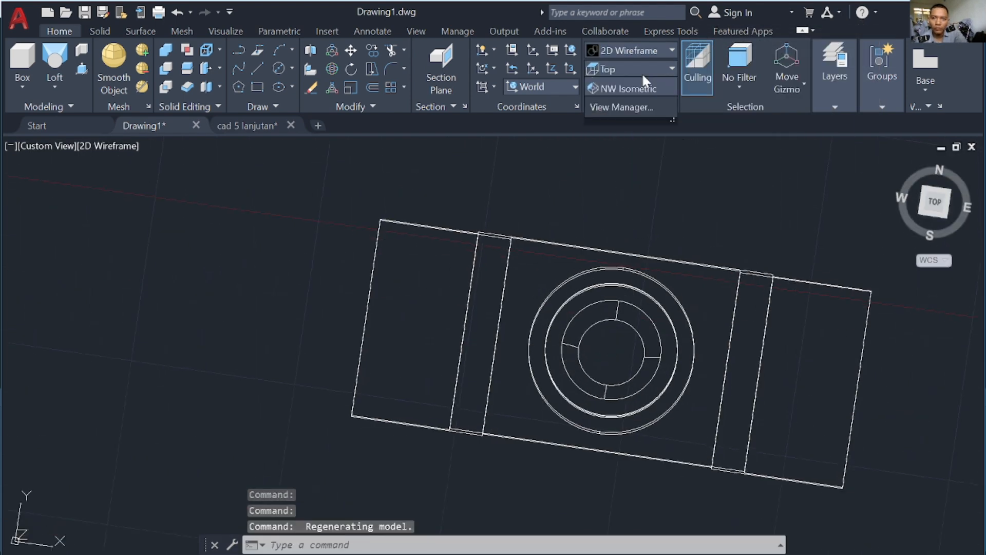
pyautogui.click(623, 86)
pyautogui.click(292, 68)
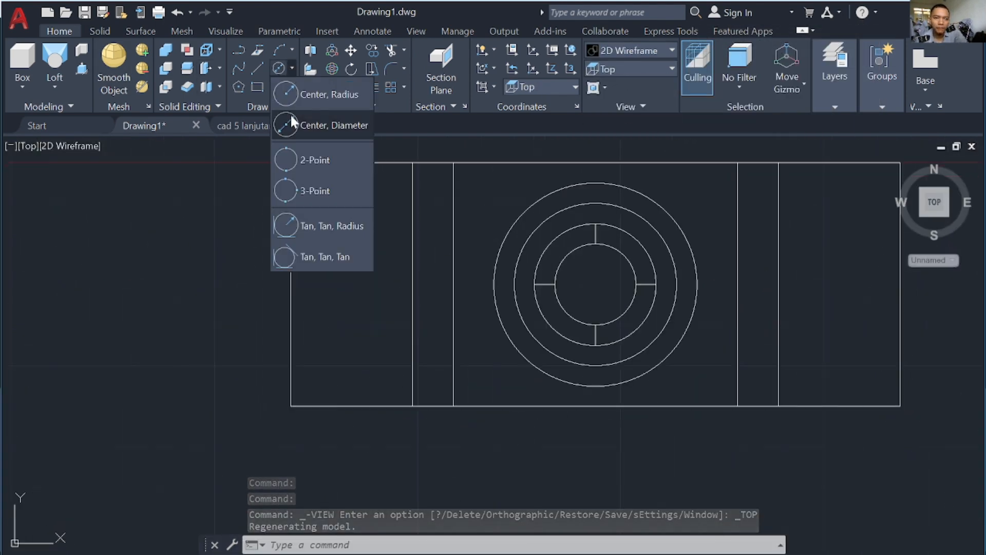
pyautogui.click(289, 125)
pyautogui.write('15')
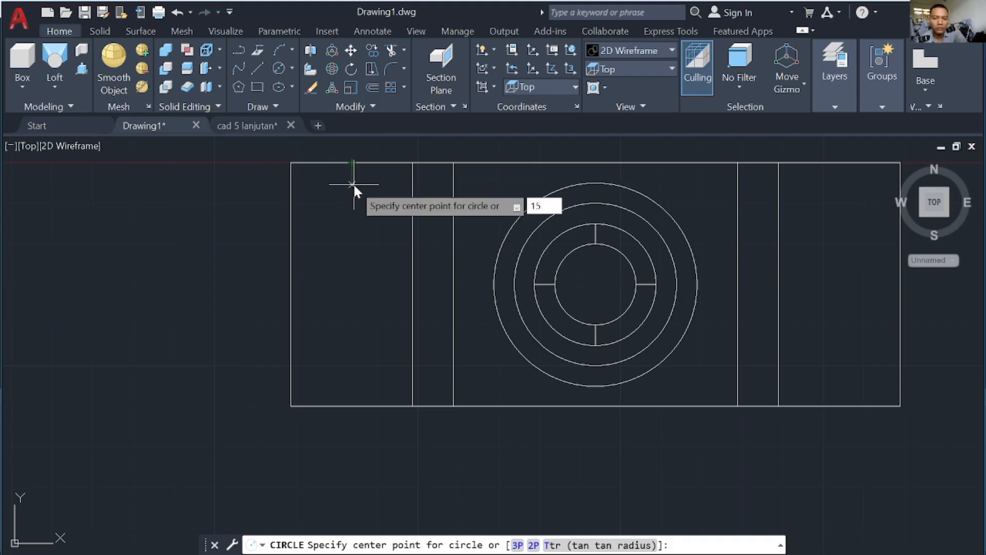
pyautogui.press('Return')
pyautogui.write('12')
pyautogui.press('Return')
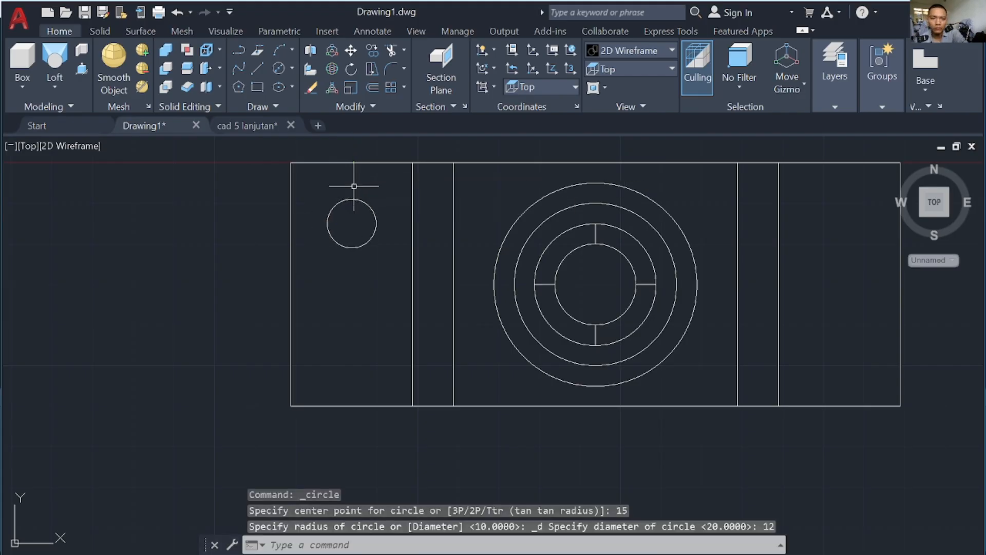
# - Copy the diameter 12 circle on the left foot straight down by 30
pyautogui.click(373, 54)
pyautogui.click(375, 222)
pyautogui.press('Return')
pyautogui.click(352, 224)
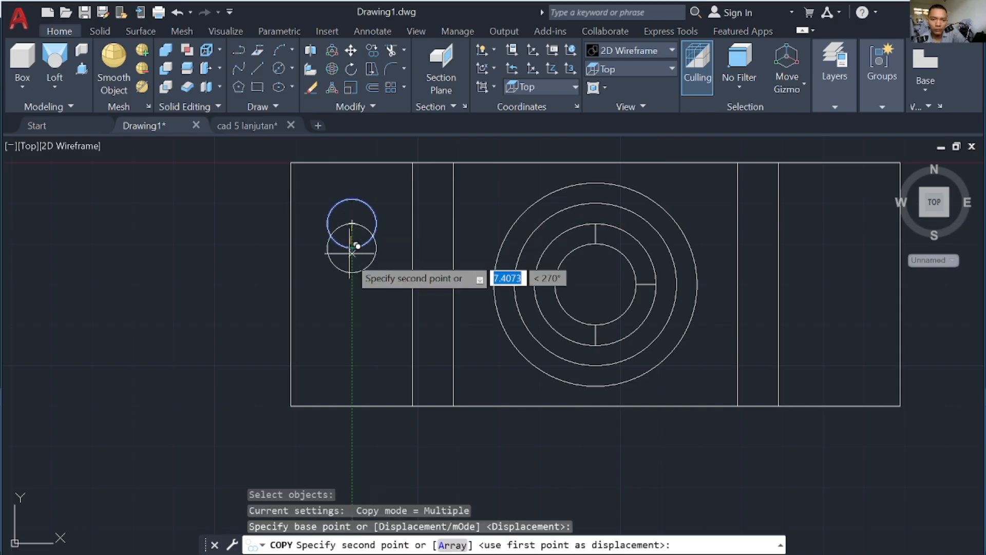
pyautogui.write('30')
pyautogui.press('Return')
pyautogui.press('Escape')
# - Draw a circle of diameter 14 centred on the midpoint of the bracket's right end edge
pyautogui.click(279, 67)
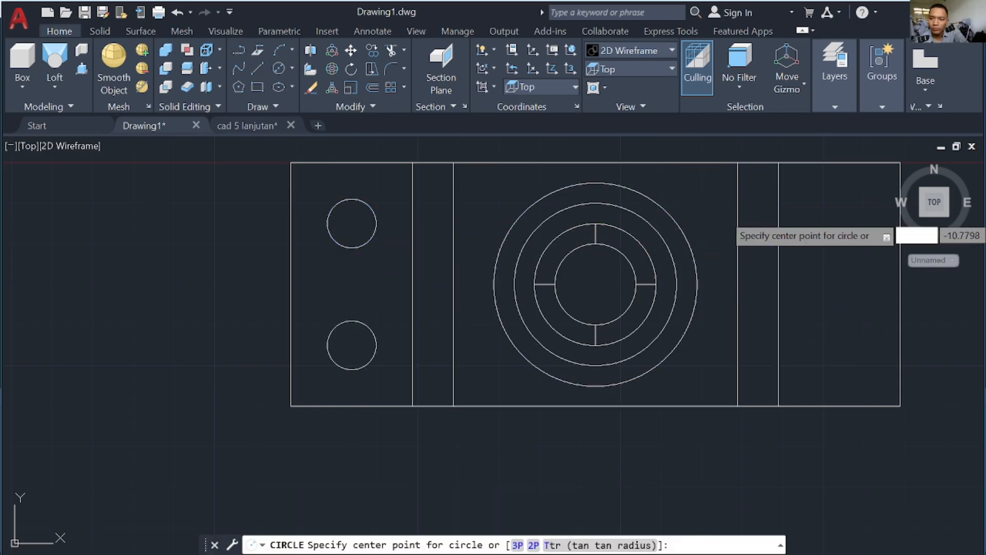
pyautogui.click(900, 284)
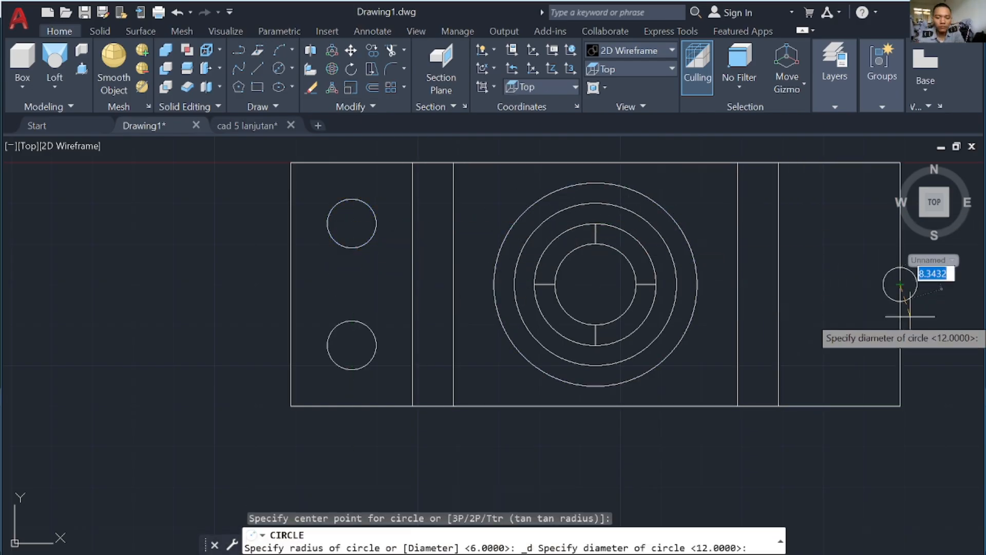
pyautogui.write('14')
pyautogui.press('Return')
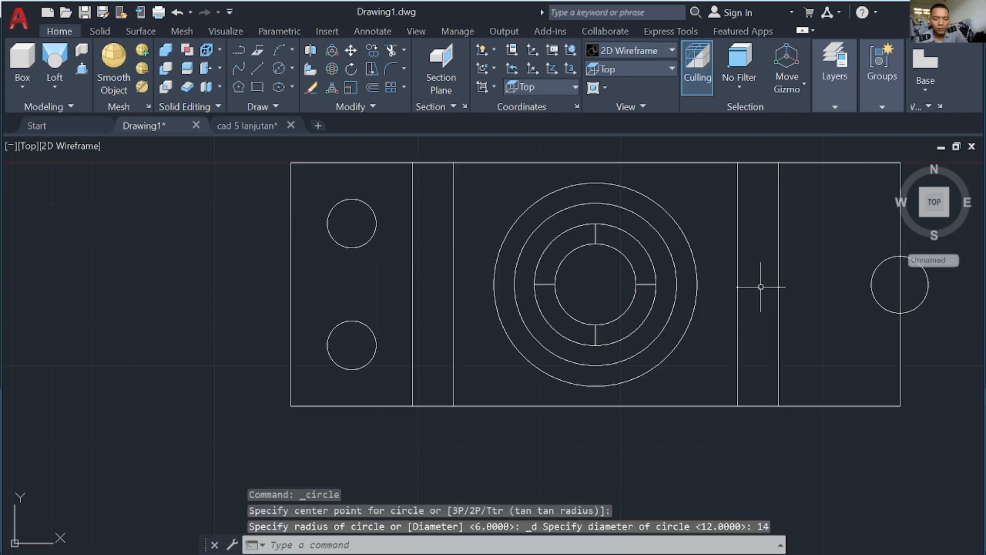
# - In the SW Isometric view, Presspull both diameter 12 circles down through the left foot and the diameter 14 circle vertically into a cylinder
pyautogui.click(921, 215)
pyautogui.click(82, 69)
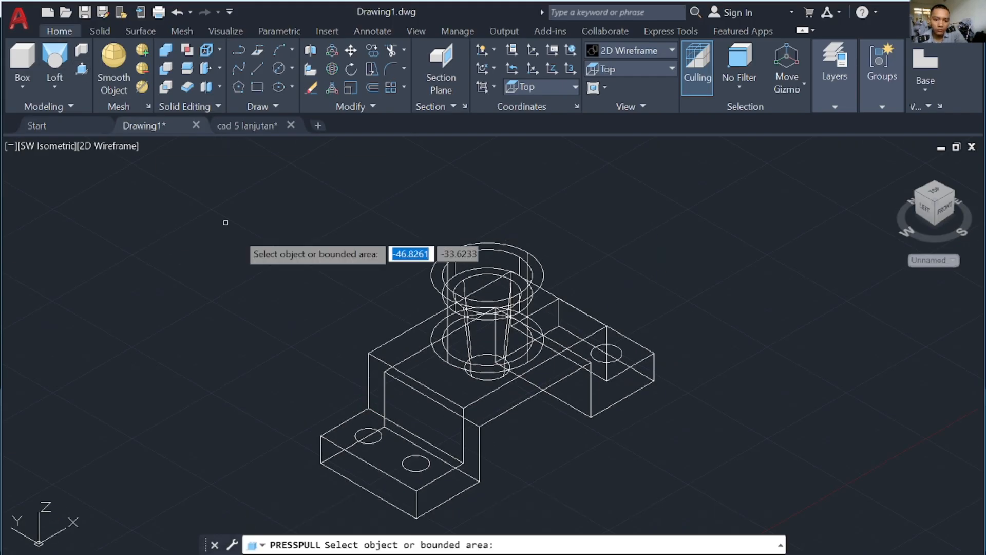
pyautogui.click(367, 436)
pyautogui.click(358, 497)
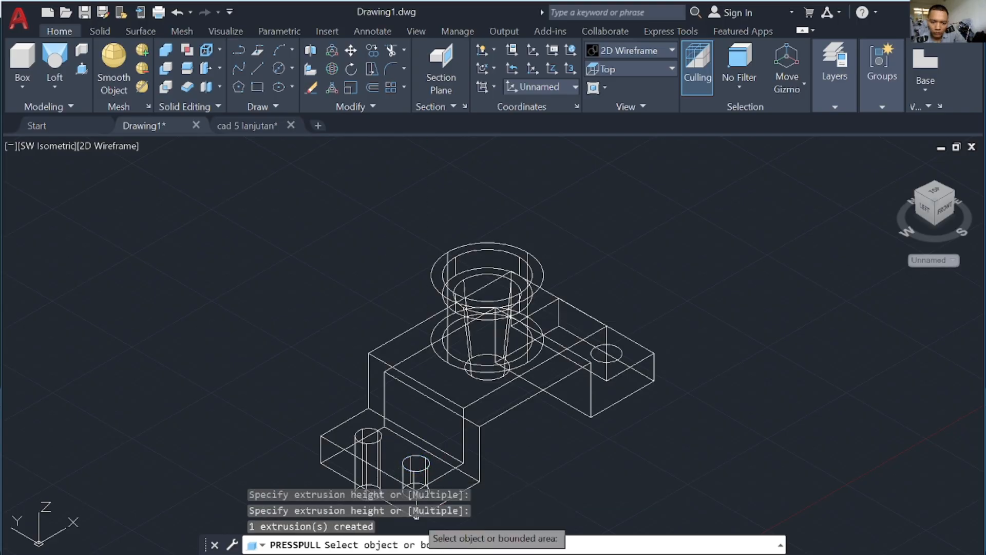
pyautogui.scroll(-5, 596, 383)
pyautogui.scroll(2, 609, 382)
pyautogui.click(601, 369)
pyautogui.click(605, 331)
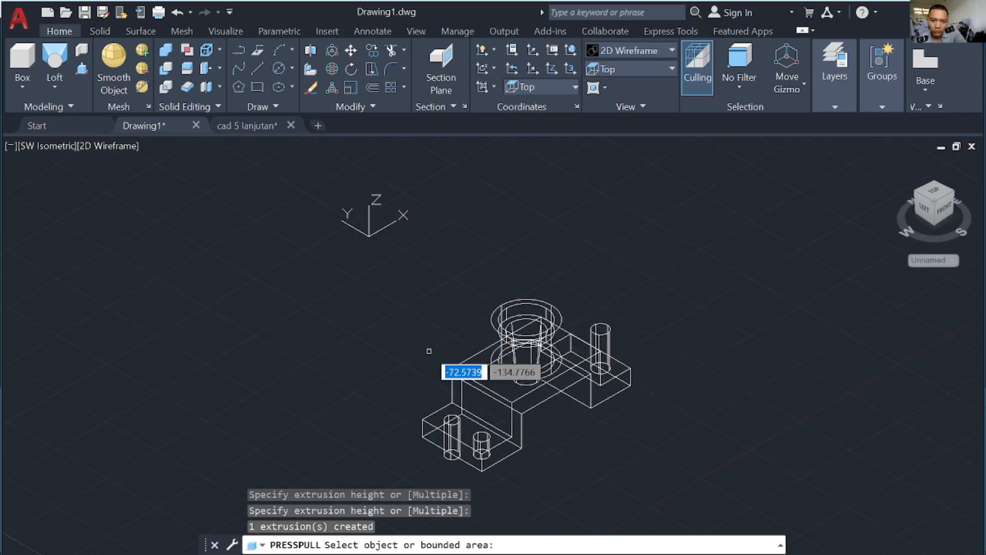
# - Switch to the Shaded visual style and subtract the right end cylinder and the rear left foot cylinder from the bracket
pyautogui.click(610, 50)
pyautogui.click(617, 154)
pyautogui.click(163, 75)
pyautogui.click(524, 386)
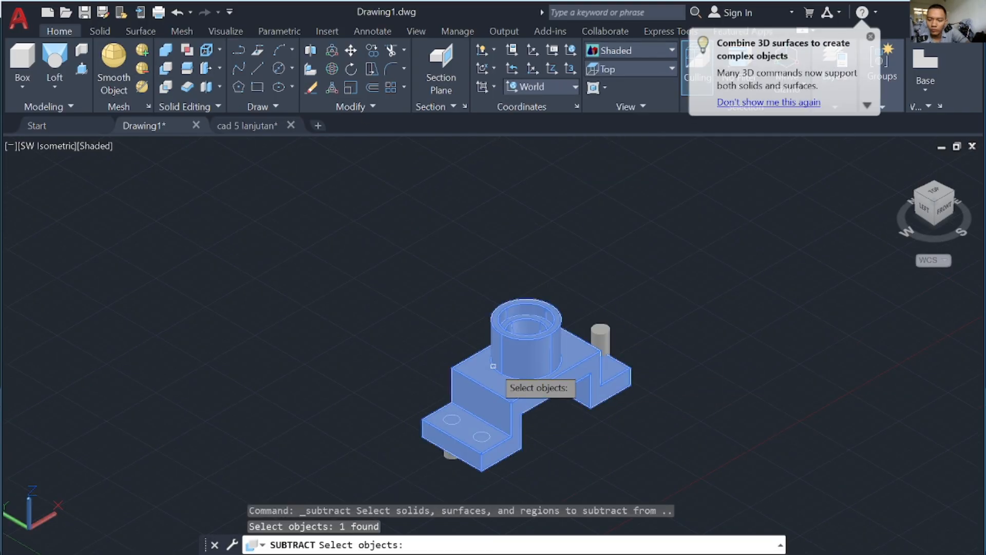
pyautogui.press('Return')
pyautogui.click(600, 339)
pyautogui.click(451, 420)
pyautogui.click(451, 419)
pyautogui.press('Return')
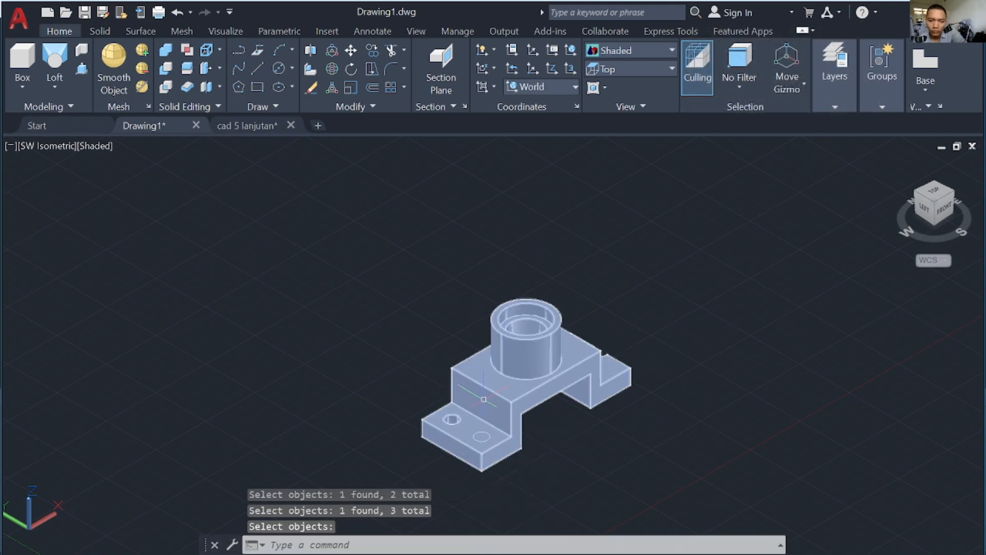
# - Subtract the remaining front cylinder from the left foot and erase the leftover diameter 14 circle at the right end notch
pyautogui.keyDown('shift'); pyautogui.moveTo(656, 275); pyautogui.dragTo(543, 414, button='middle'); pyautogui.keyUp('shift')
pyautogui.press('Return')
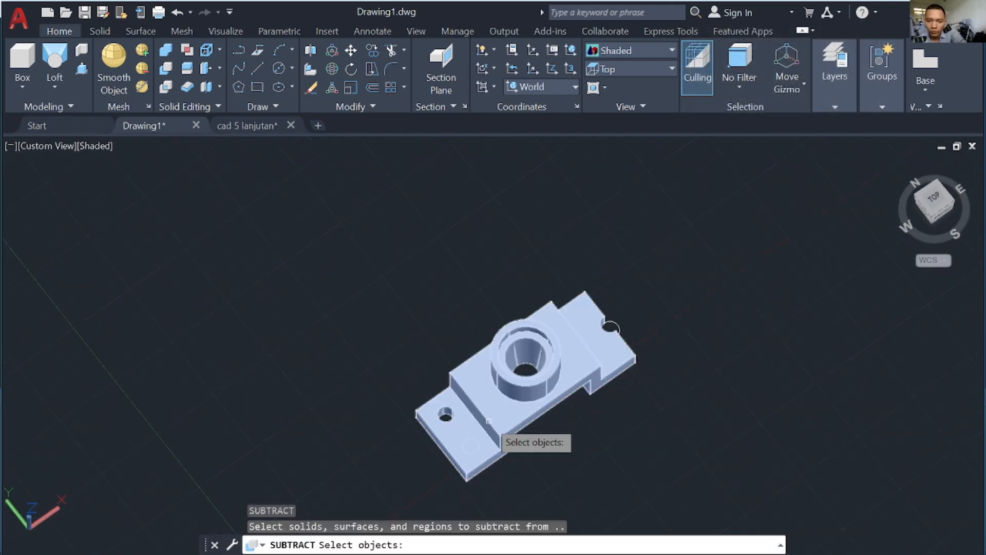
pyautogui.hotkey('ctrl', 'z')
pyautogui.click(165, 69)
pyautogui.click(458, 406)
pyautogui.press('Return')
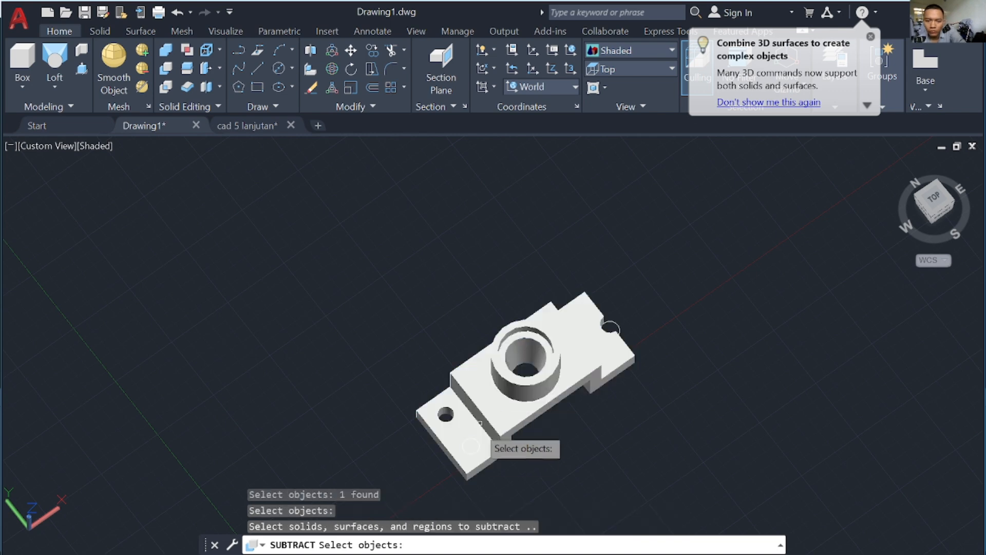
pyautogui.click(473, 445)
pyautogui.press('Return')
pyautogui.scroll(2, 704, 414)
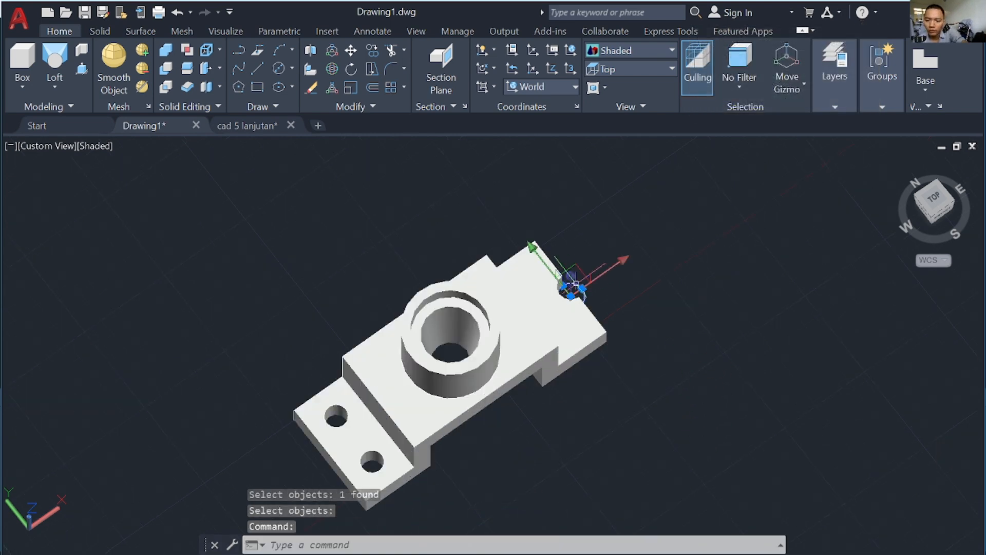
pyautogui.click(629, 50)
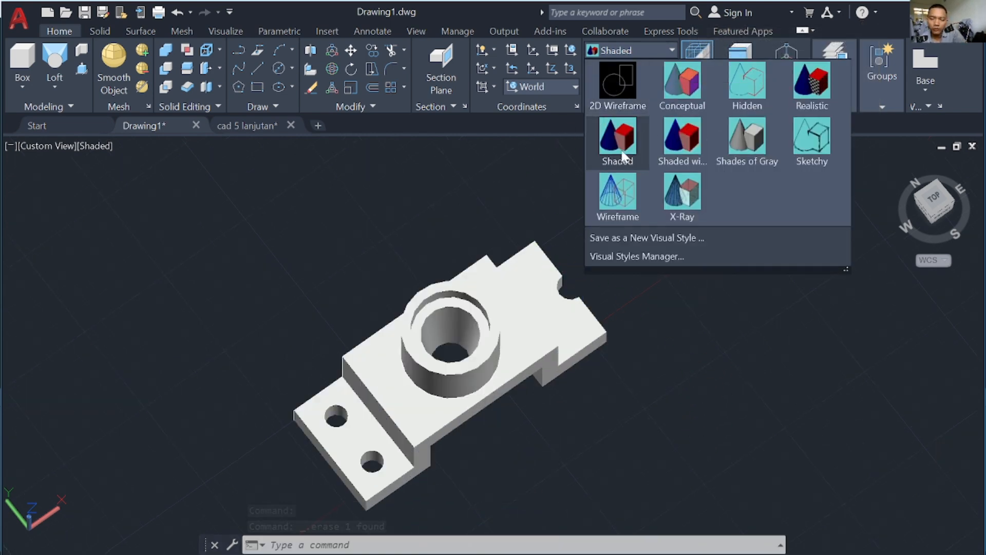
pyautogui.scroll(-2, 546, 203)
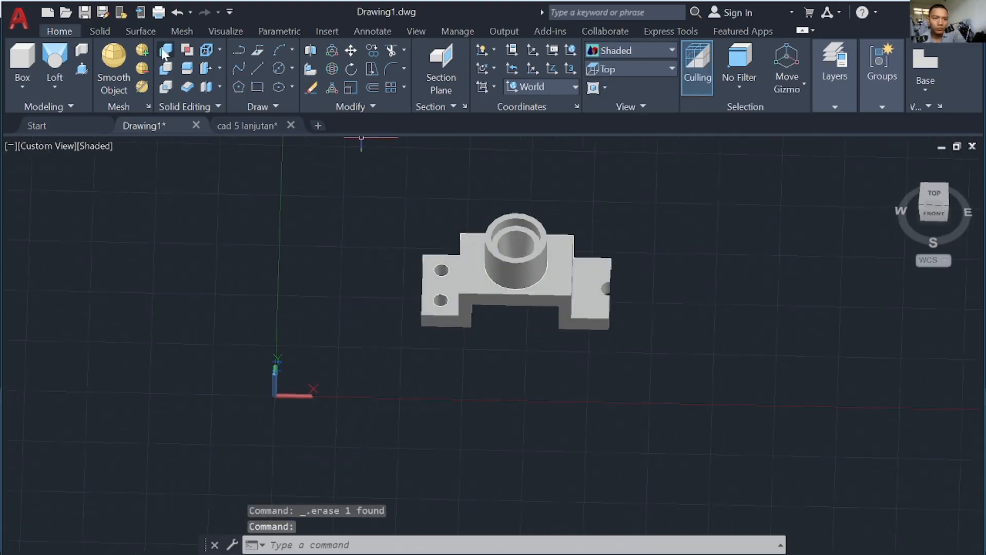
# - Start Fillet Edge with radius 2 and select the outer top and front vertical edges of the raised section
pyautogui.click(106, 30)
pyautogui.click(580, 114)
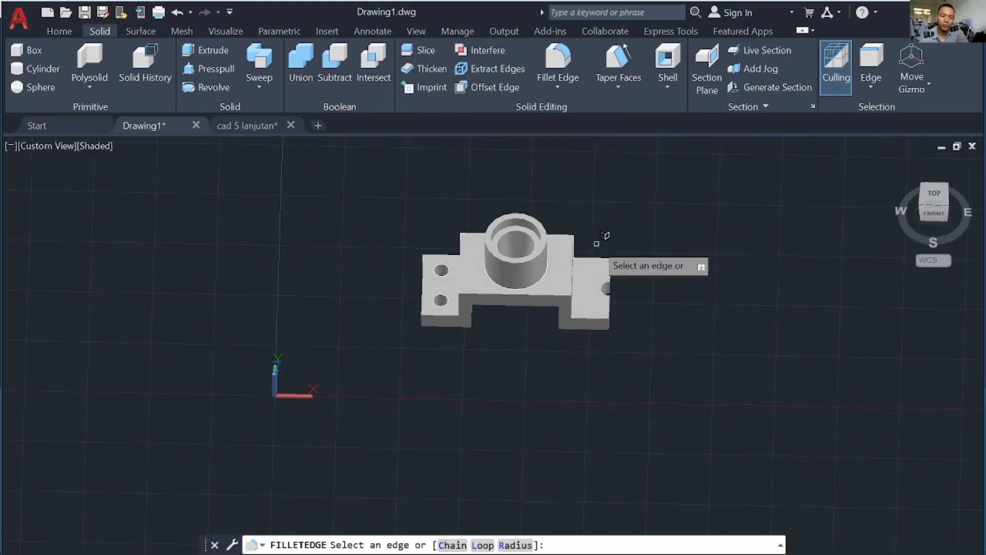
pyautogui.write('r')
pyautogui.press('Return')
pyautogui.write('2')
pyautogui.press('Return')
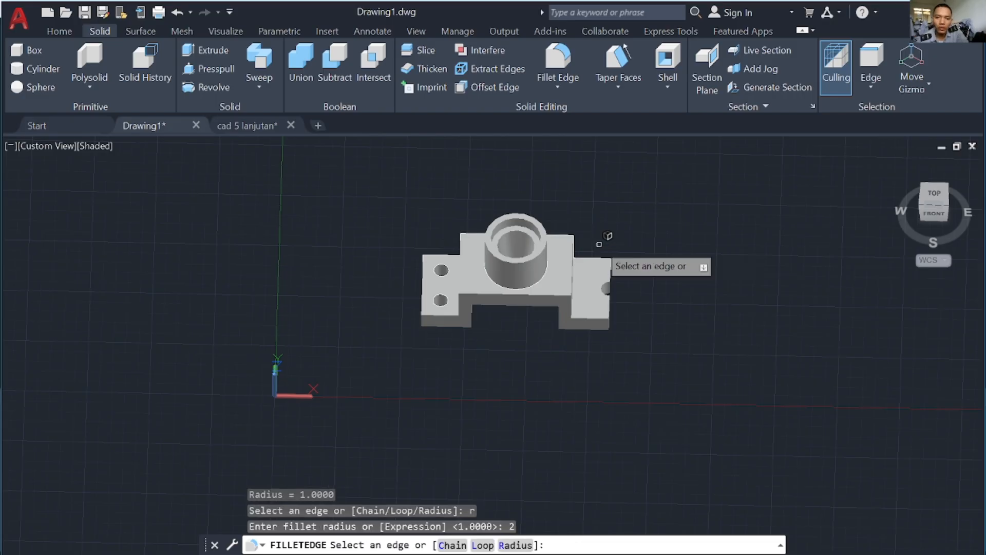
pyautogui.scroll(3, 598, 246)
pyautogui.click(532, 260)
pyautogui.click(310, 335)
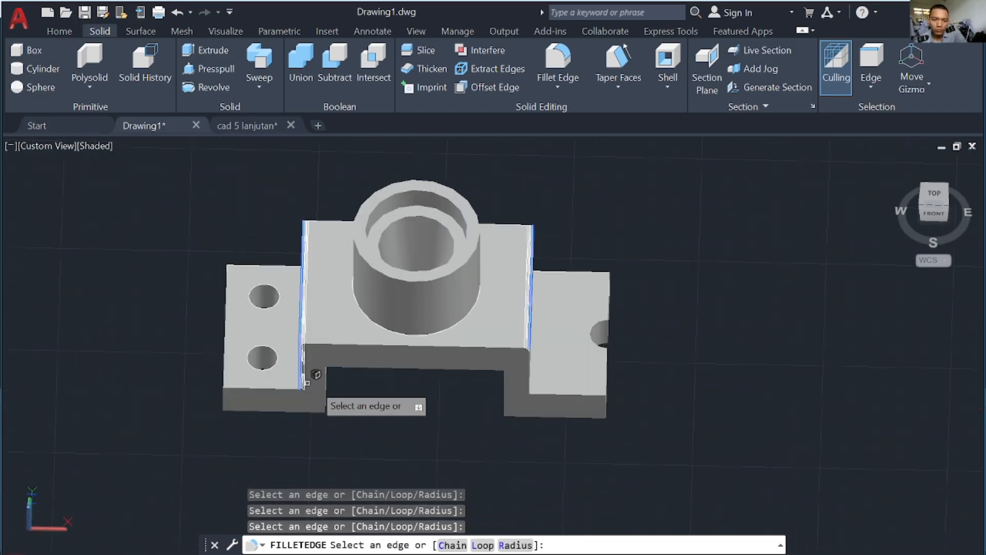
# - Add the two inner edges beneath the raised section and apply the radius 2 fillet to all selected edges
pyautogui.keyDown('shift'); pyautogui.moveTo(450, 426); pyautogui.dragTo(437, 423); pyautogui.keyUp('shift')
pyautogui.keyDown('shift'); pyautogui.rightClick(443, 362); pyautogui.keyUp('shift')
pyautogui.keyDown('shift'); pyautogui.moveTo(436, 423); pyautogui.dragTo(385, 223, button='middle'); pyautogui.keyUp('shift')
pyautogui.click(386, 370)
pyautogui.click(517, 190)
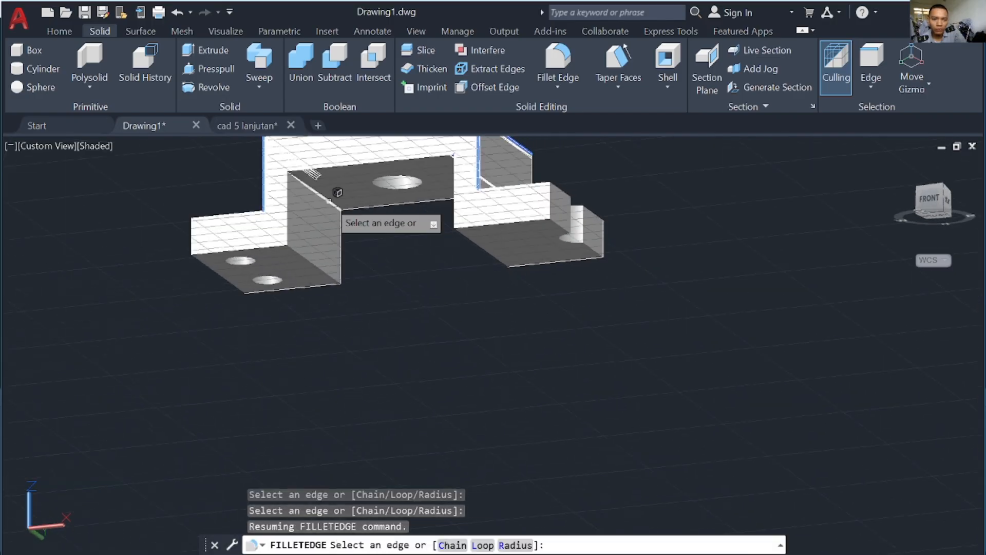
pyautogui.click(321, 195)
pyautogui.press('Return')
pyautogui.keyDown('shift'); pyautogui.moveTo(313, 191); pyautogui.dragTo(433, 348, button='middle'); pyautogui.keyUp('shift')
pyautogui.press('Return')
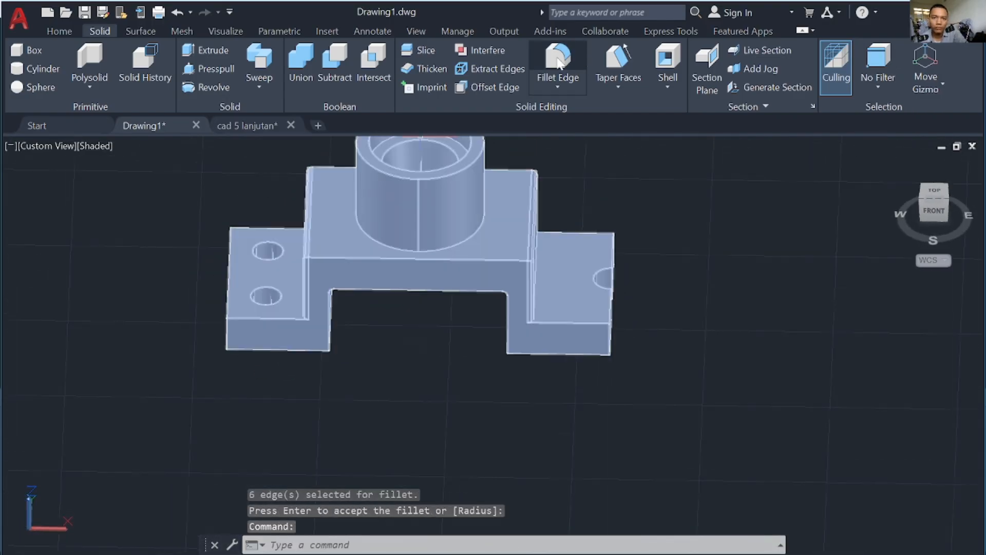
# - Fillet the two outer vertical corner edges of the left foot with radius 10
pyautogui.press('Return')
pyautogui.write('r')
pyautogui.press('Return')
pyautogui.write('10')
pyautogui.press('Return')
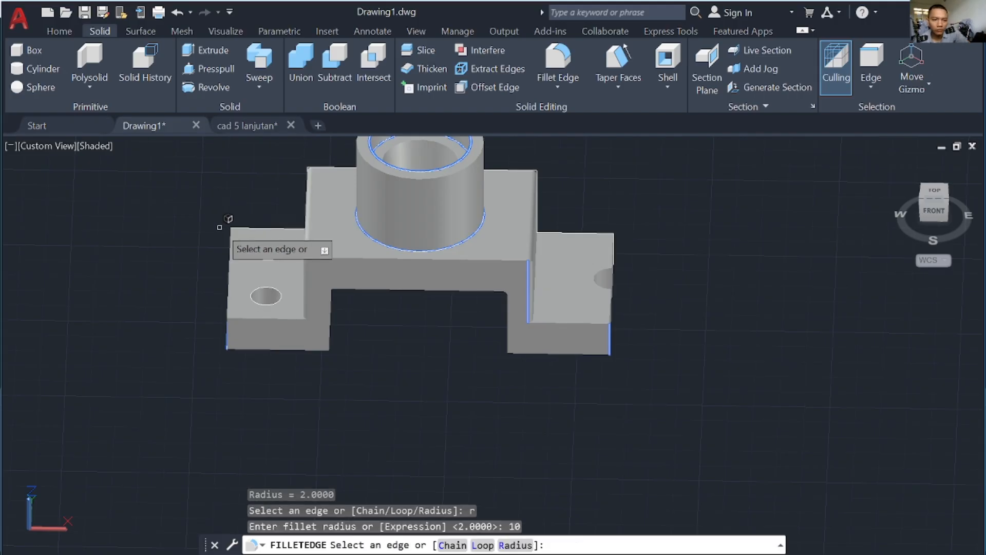
pyautogui.keyDown('shift'); pyautogui.moveTo(241, 222); pyautogui.dragTo(245, 263, button='middle'); pyautogui.keyUp('shift')
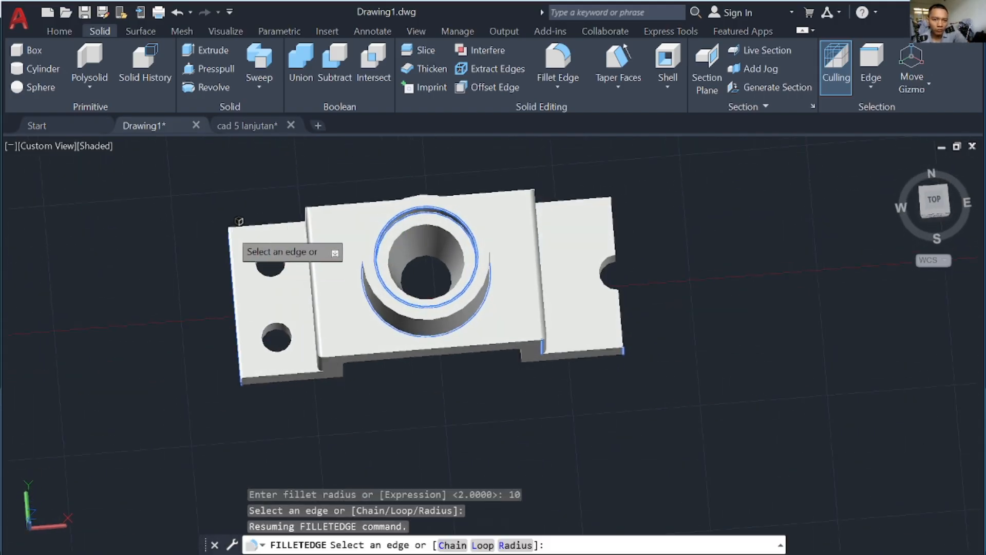
pyautogui.keyDown('shift'); pyautogui.moveTo(239, 221); pyautogui.dragTo(236, 398, button='middle'); pyautogui.keyUp('shift')
pyautogui.scroll(-4, 229, 394)
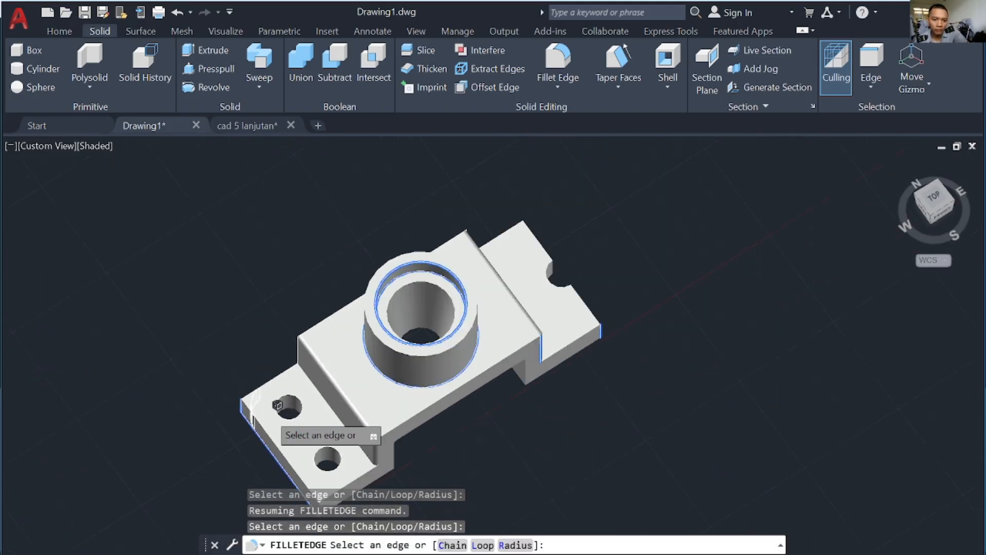
pyautogui.press('Return')
pyautogui.press('Return')
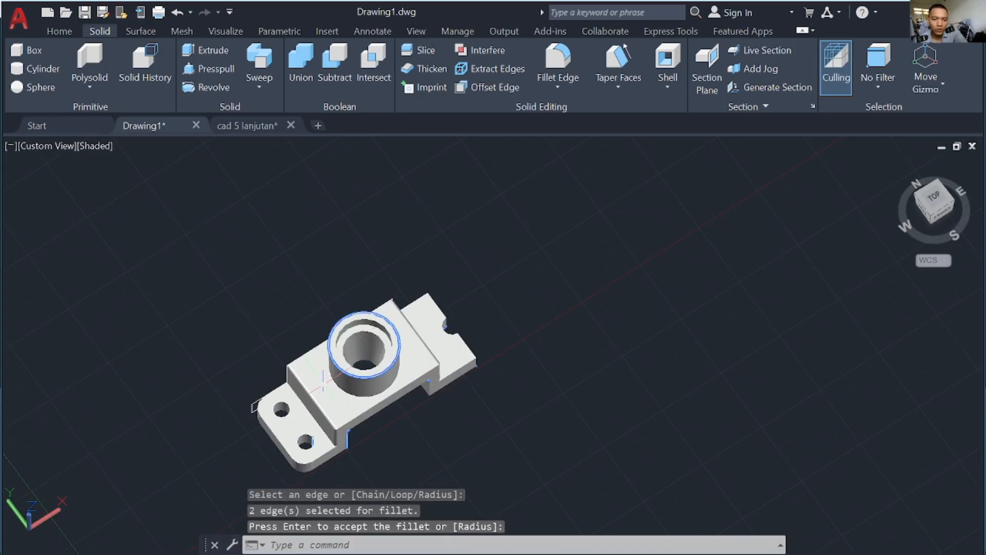
# - Erase the leftover profile lines around the rounded outer end of the left foot
pyautogui.keyDown('shift'); pyautogui.moveTo(261, 481); pyautogui.dragTo(262, 391, button='middle'); pyautogui.keyUp('shift')
pyautogui.moveTo(250, 415); pyautogui.dragTo(249, 424)
pyautogui.press('Escape')
pyautogui.scroll(8, 260, 404)
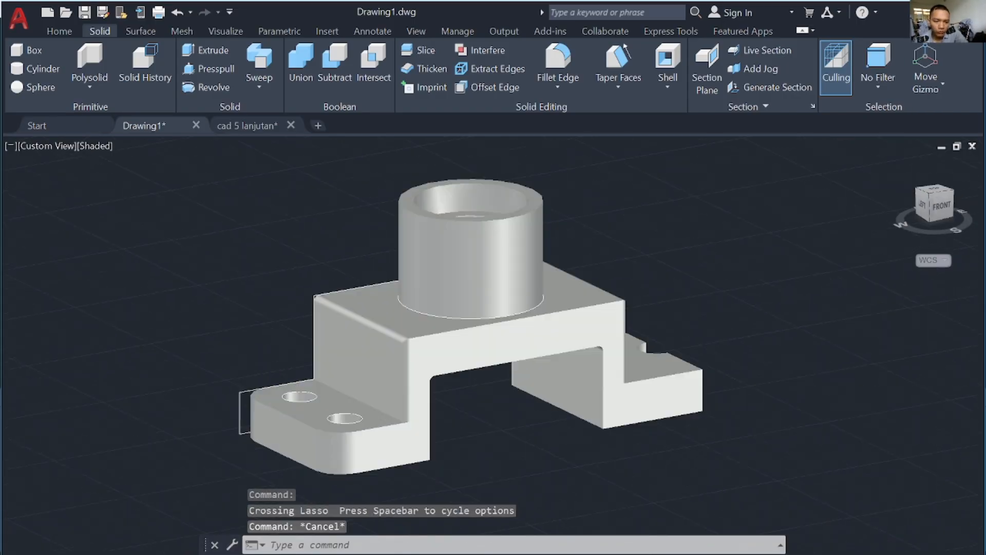
pyautogui.moveTo(225, 348); pyautogui.dragTo(205, 377)
pyautogui.moveTo(203, 497); pyautogui.dragTo(203, 493)
pyautogui.press('Delete')
pyautogui.scroll(-3, 379, 259)
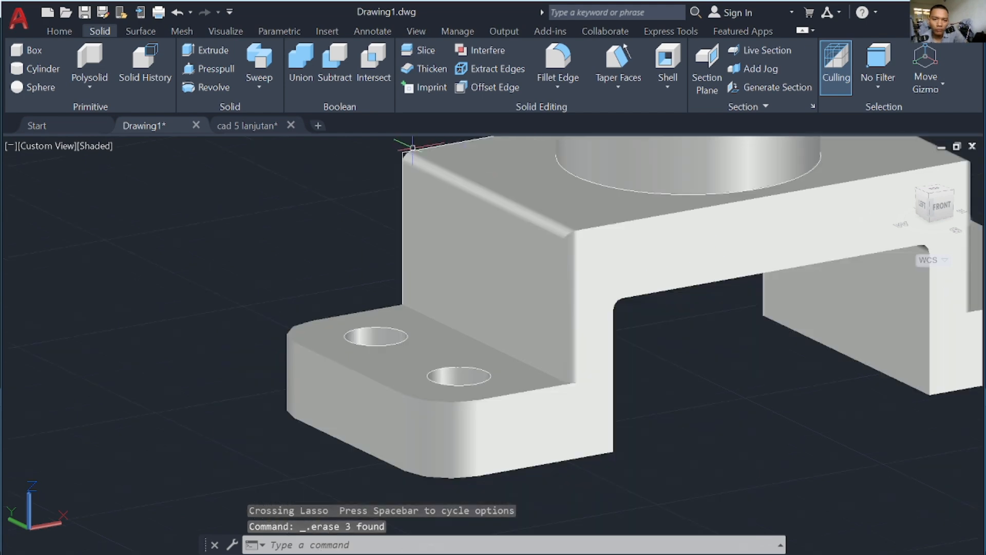
# - Erase the leftover profile lines at the left and right upper corners of the raised section
pyautogui.click(408, 149)
pyautogui.press('Delete')
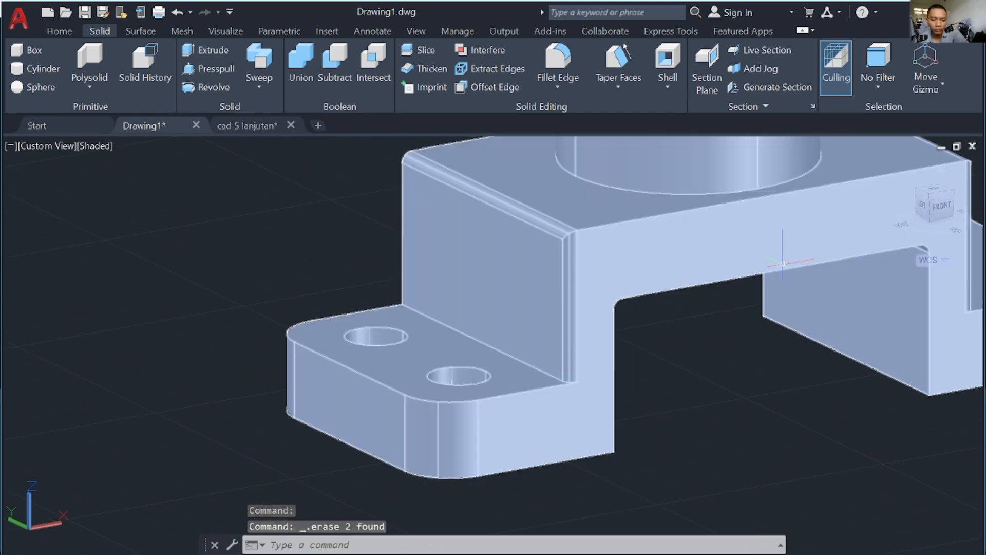
pyautogui.moveTo(781, 246)
pyautogui.keyDown('shift'); pyautogui.mouseDown(button='middle')
pyautogui.moveTo(610, 303)
pyautogui.moveTo(654, 267)
pyautogui.mouseUp(button='middle'); pyautogui.keyUp('shift')
pyautogui.keyDown('ctrl'); pyautogui.click(839, 168); pyautogui.keyUp('ctrl')
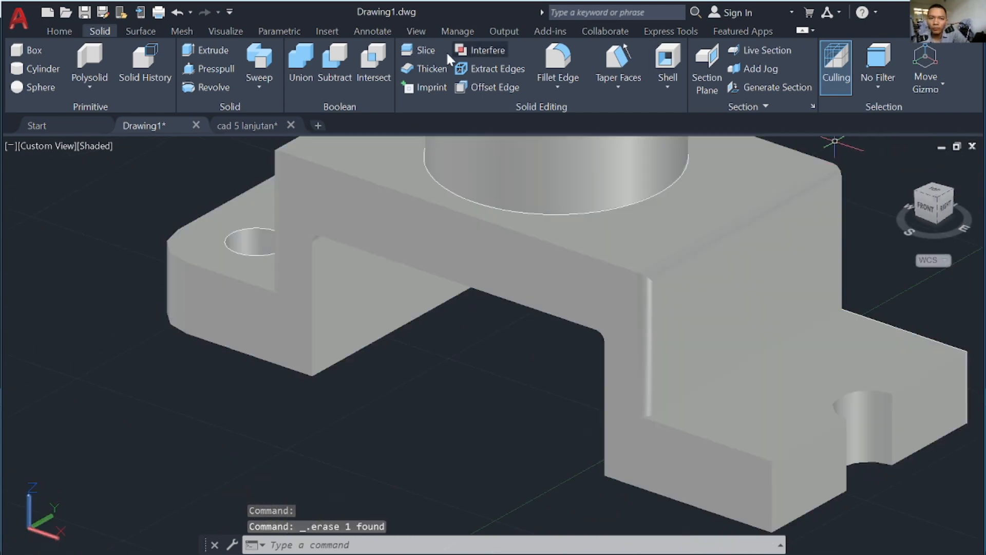
# - Switch to the 2D Wireframe visual style and select the leftover vertical profile line at the inner right corner beneath the raised section
pyautogui.click(59, 31)
pyautogui.click(630, 50)
pyautogui.click(618, 88)
pyautogui.moveTo(771, 322)
pyautogui.keyDown('shift'); pyautogui.mouseDown(button='middle')
pyautogui.moveTo(828, 317)
pyautogui.moveTo(866, 296)
pyautogui.mouseUp(button='middle'); pyautogui.keyUp('shift')
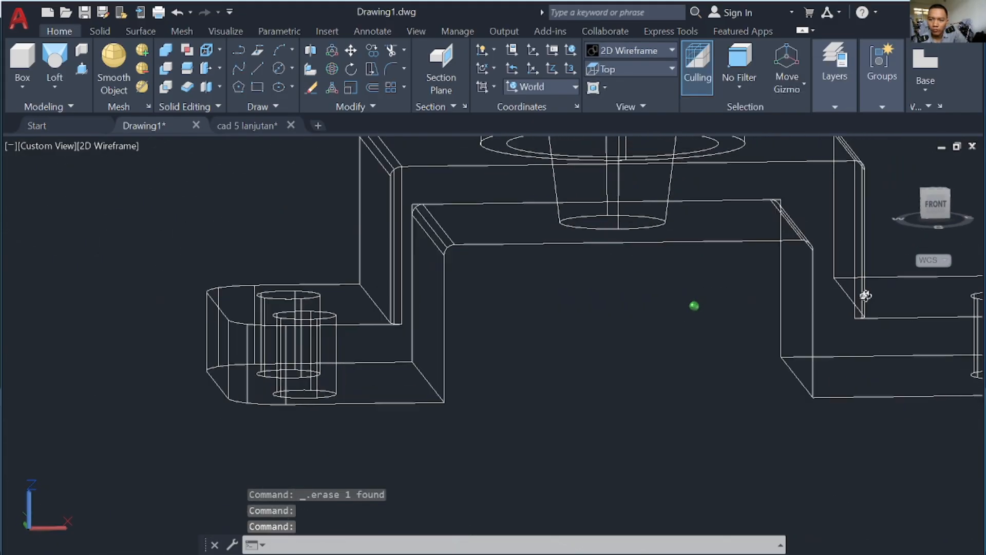
pyautogui.scroll(4, 781, 212)
pyautogui.click(777, 180)
pyautogui.click(782, 194)
pyautogui.scroll(-2, 85, 222)
pyautogui.scroll(2, 738, 355)
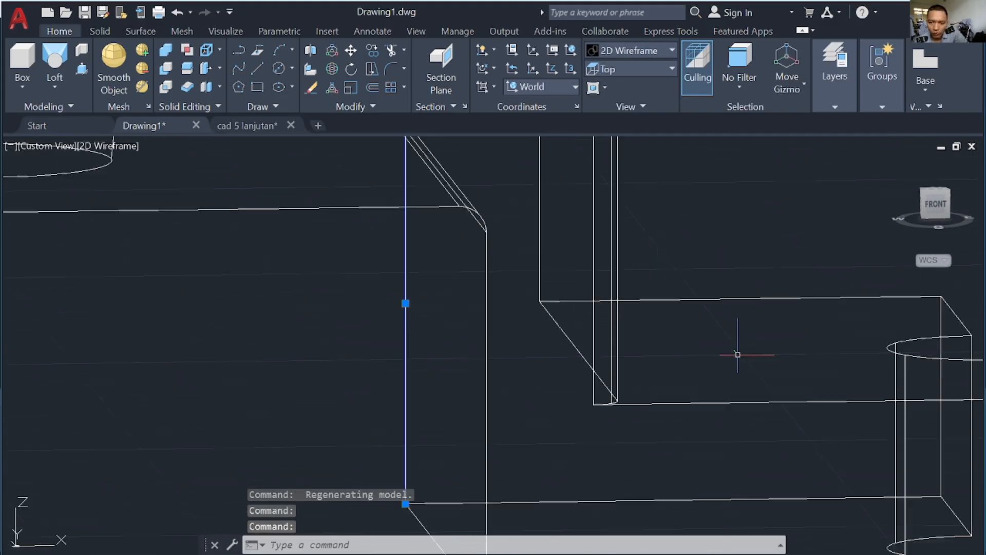
# - Erase the leftover profile lines along the top and sides of the opening beneath the raised section
pyautogui.moveTo(537, 338); pyautogui.dragTo(414, 328, button='middle')
pyautogui.moveTo(212, 262); pyautogui.dragTo(667, 282, button='middle')
pyautogui.scroll(-3, 668, 281)
pyautogui.scroll(3, 242, 204)
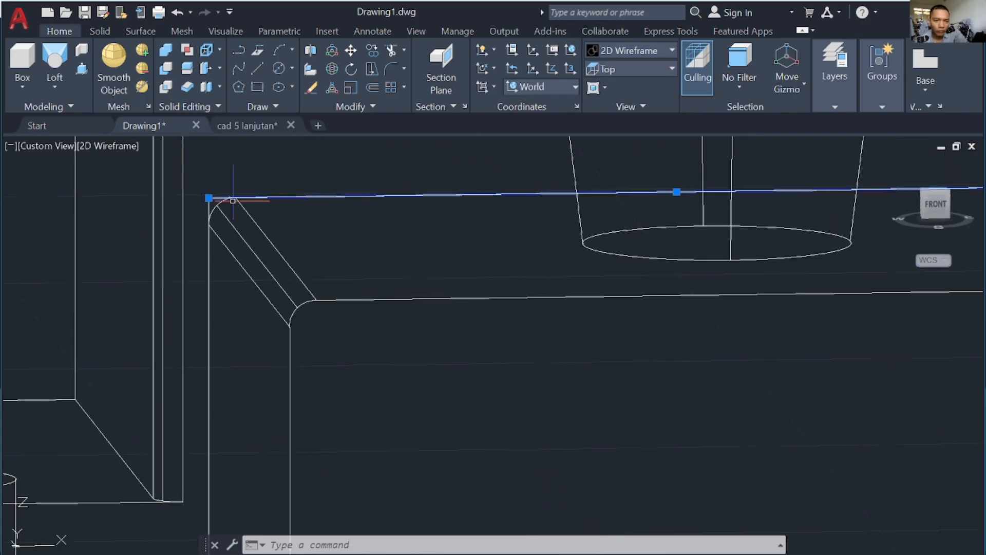
pyautogui.click(243, 206)
pyautogui.press('Escape')
pyautogui.click(209, 208)
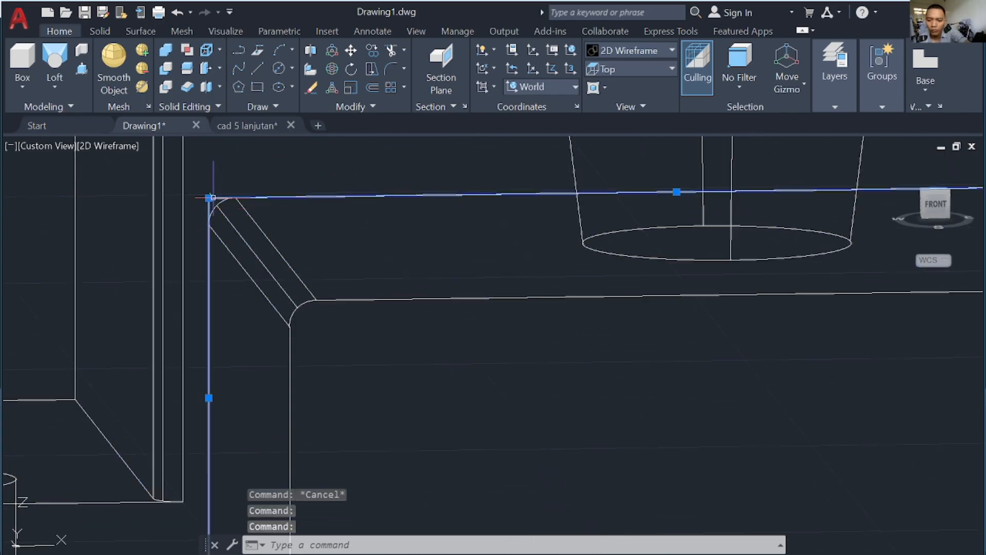
pyautogui.press('Delete')
# - Draw a 13-unit line inward from the fillet at the opening's upper right corner, continuing diagonally to the right leg's bottom inner corner
pyautogui.moveTo(524, 261); pyautogui.dragTo(184, 244, button='middle')
pyautogui.scroll(-4, 645, 252)
pyautogui.scroll(5, 335, 390)
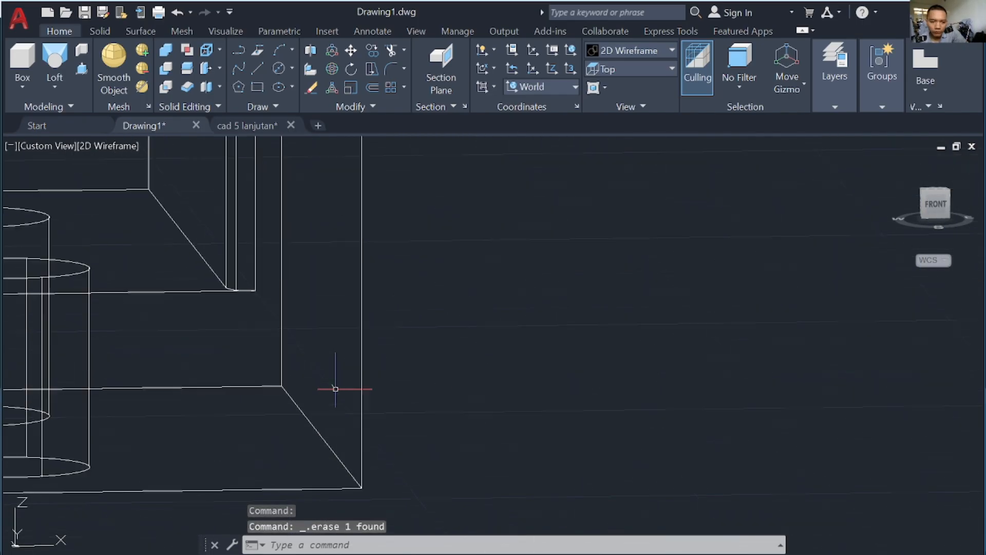
pyautogui.scroll(-1, 313, 382)
pyautogui.scroll(-6, 536, 298)
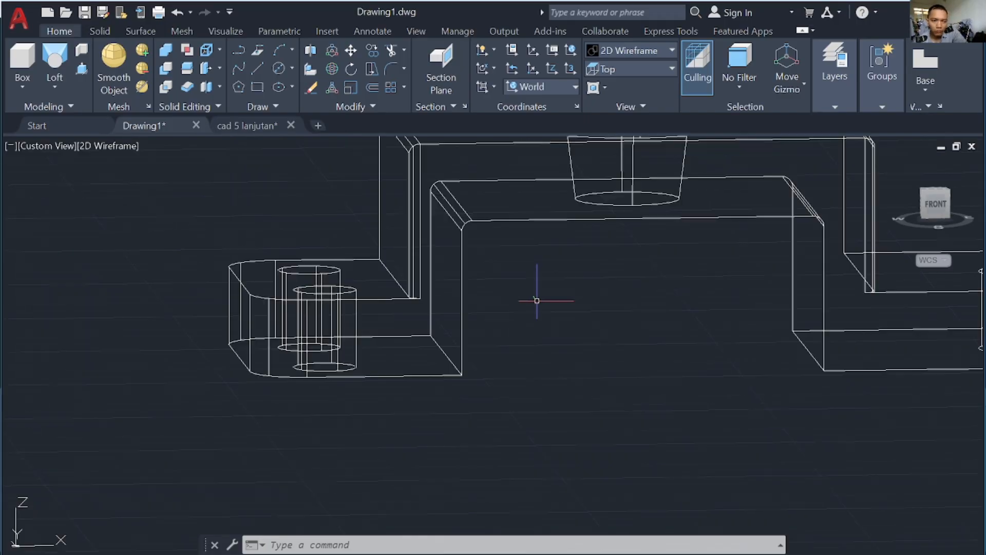
pyautogui.moveTo(618, 282); pyautogui.dragTo(526, 291, button='middle')
pyautogui.keyDown('shift'); pyautogui.moveTo(489, 416); pyautogui.dragTo(335, 82, button='middle'); pyautogui.keyUp('shift')
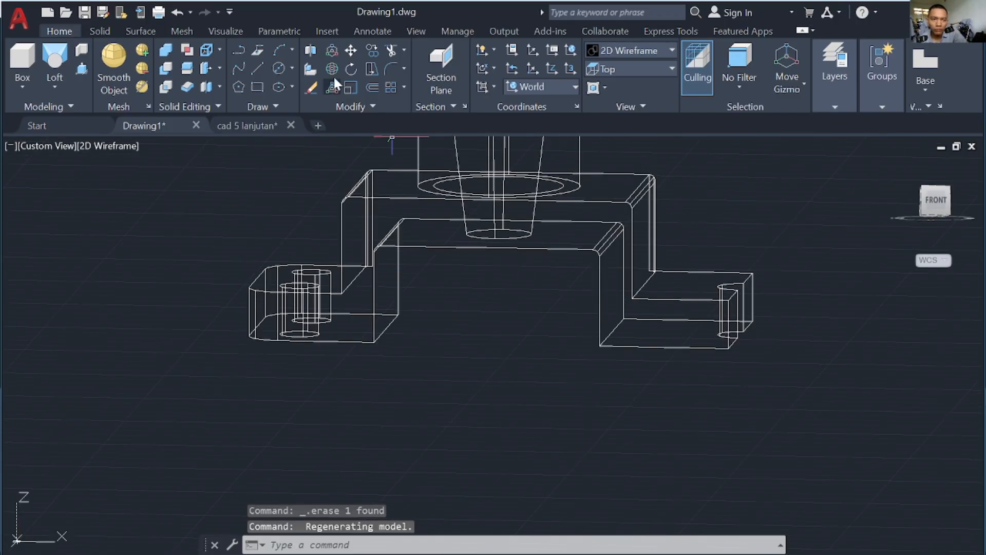
pyautogui.click(258, 69)
pyautogui.click(594, 250)
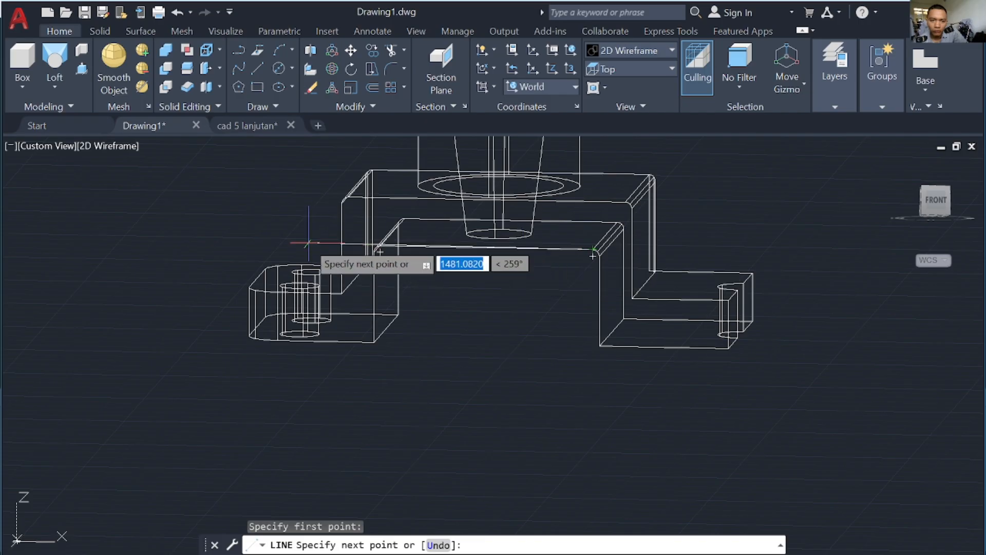
pyautogui.press('Return')
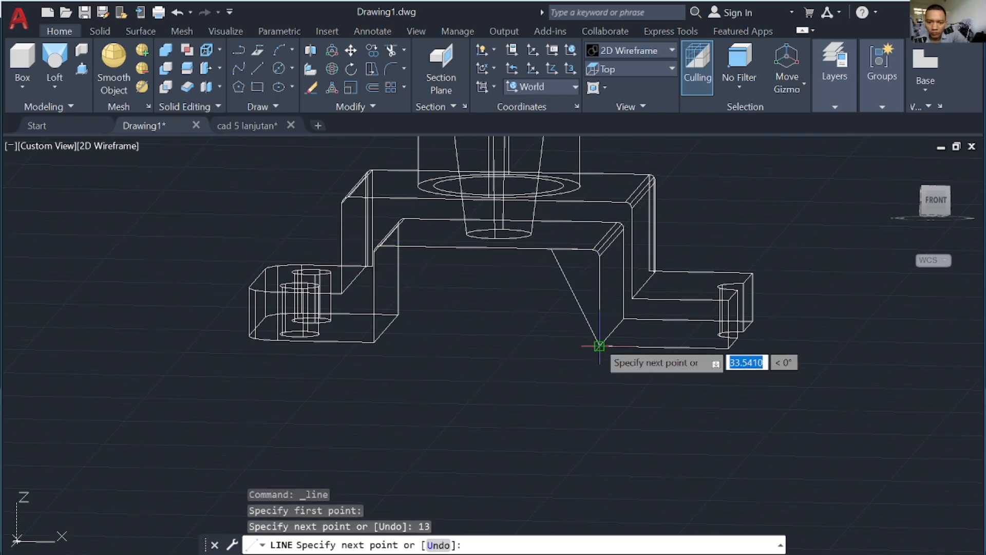
pyautogui.click(599, 345)
pyautogui.press('Escape')
# - Switch to the Shaded visual style and try to Presspull the triangular area between the diagonal line and the right leg
pyautogui.click(636, 53)
pyautogui.click(613, 138)
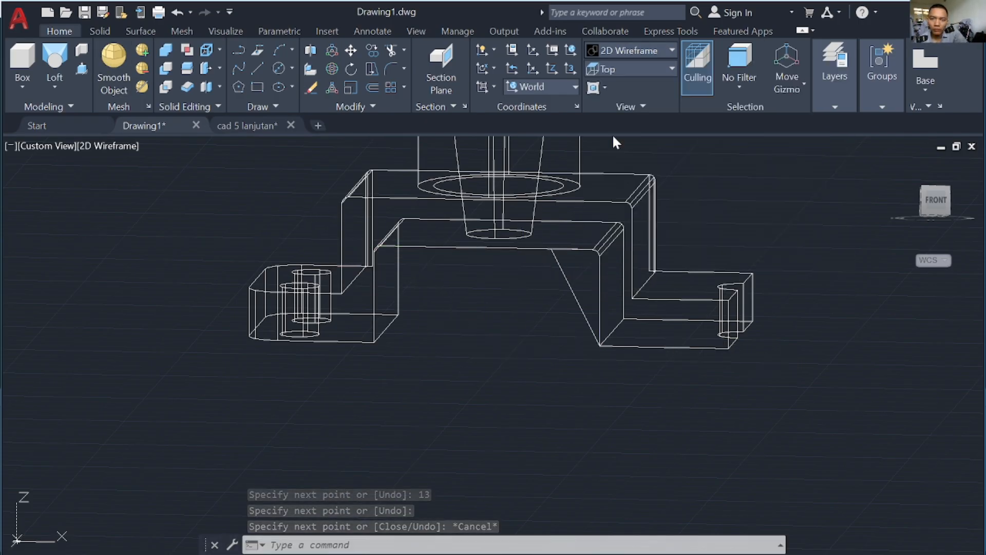
pyautogui.click(81, 70)
pyautogui.click(586, 264)
pyautogui.click(577, 266)
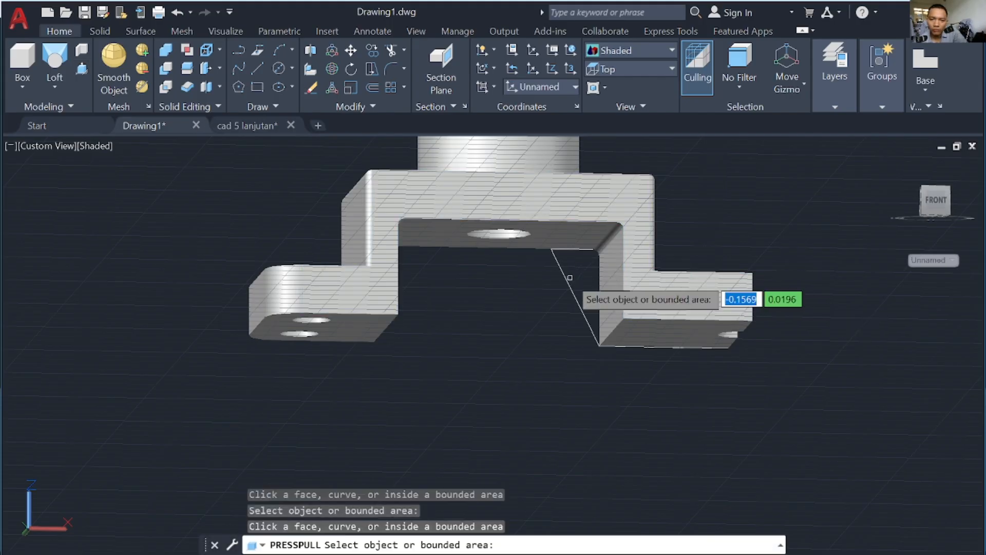
# - Return to the 2D Wireframe visual style and erase the two lines drawn for the triangular rib
pyautogui.press('Escape')
pyautogui.click(637, 50)
pyautogui.click(624, 85)
pyautogui.click(567, 281)
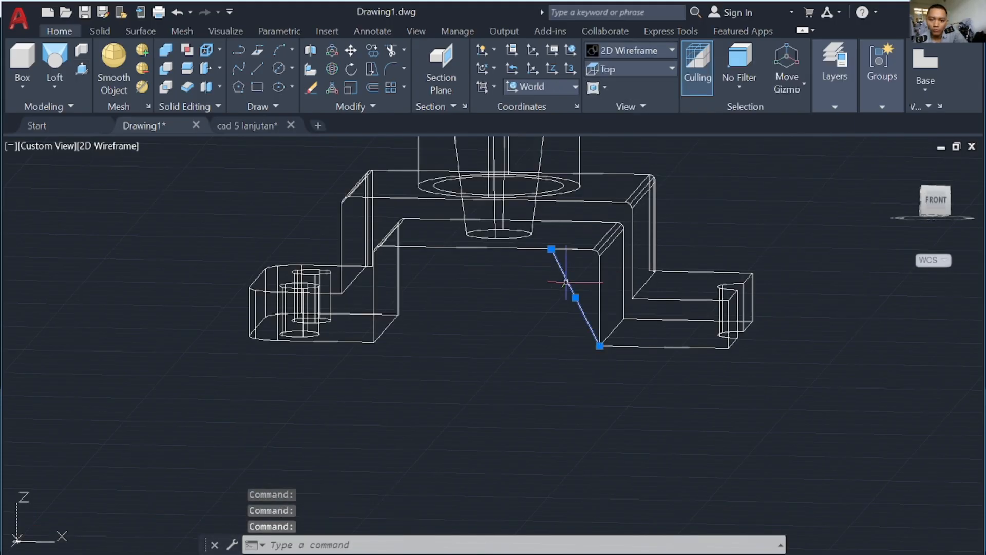
pyautogui.scroll(4, 596, 265)
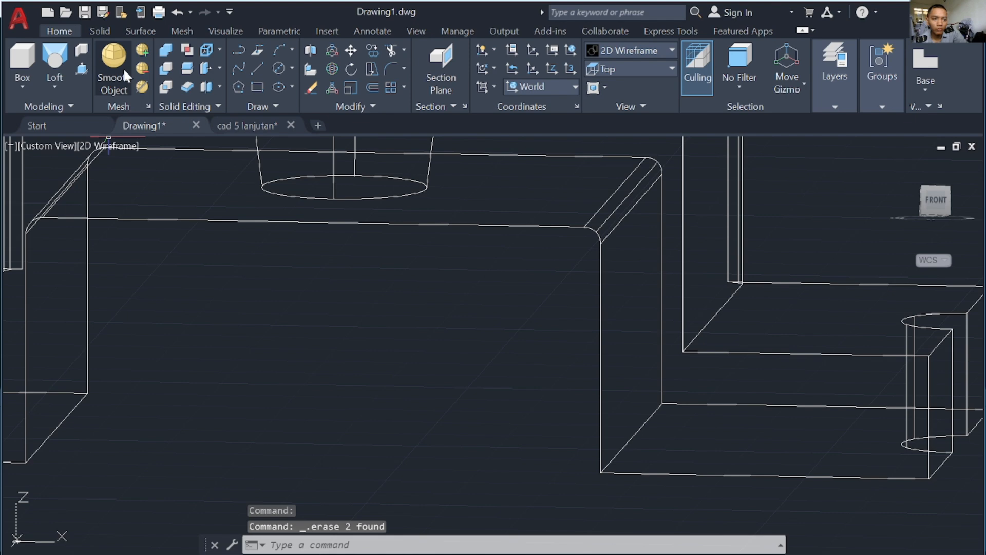
# - Redraw the rib lines from the opening's upper right fillet: 13 units inward, and diagonally to the right leg's bottom inner corner
pyautogui.click(259, 73)
pyautogui.click(584, 226)
pyautogui.scroll(-2, 8, 220)
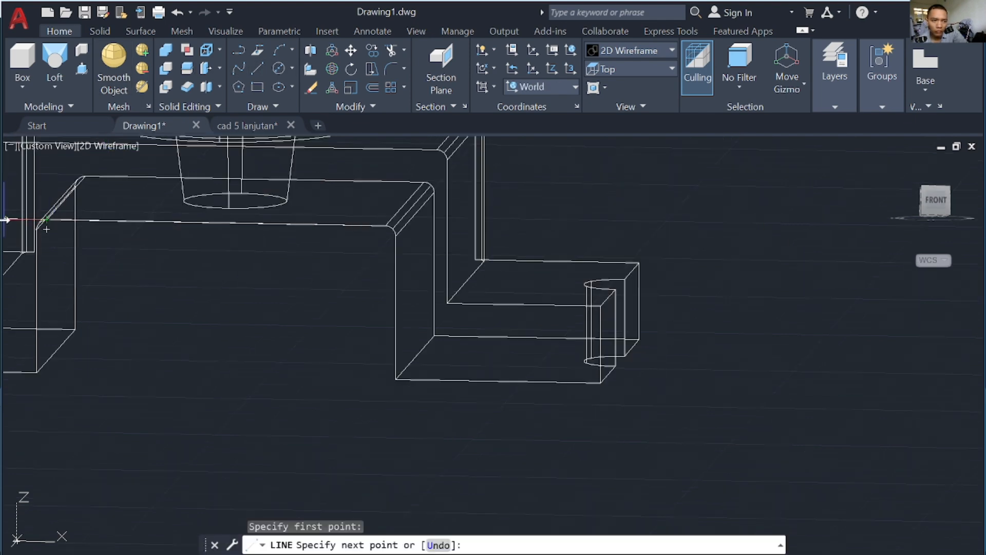
pyautogui.press('Return')
pyautogui.click(395, 379)
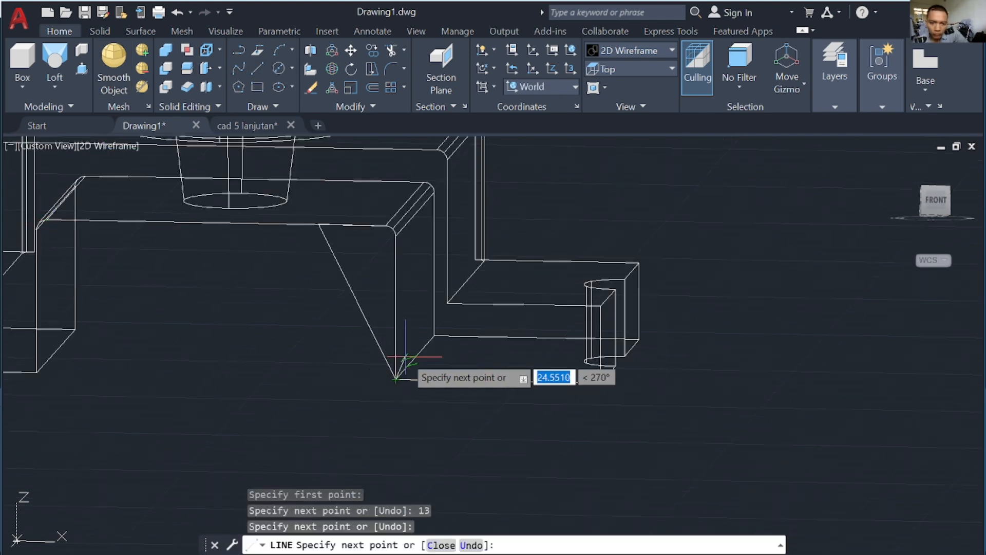
pyautogui.scroll(2, 396, 350)
pyautogui.press('Escape')
# - Display the model in the Shaded visual style and try to Presspull the redrawn triangular rib area
pyautogui.click(624, 50)
pyautogui.click(618, 129)
pyautogui.click(82, 69)
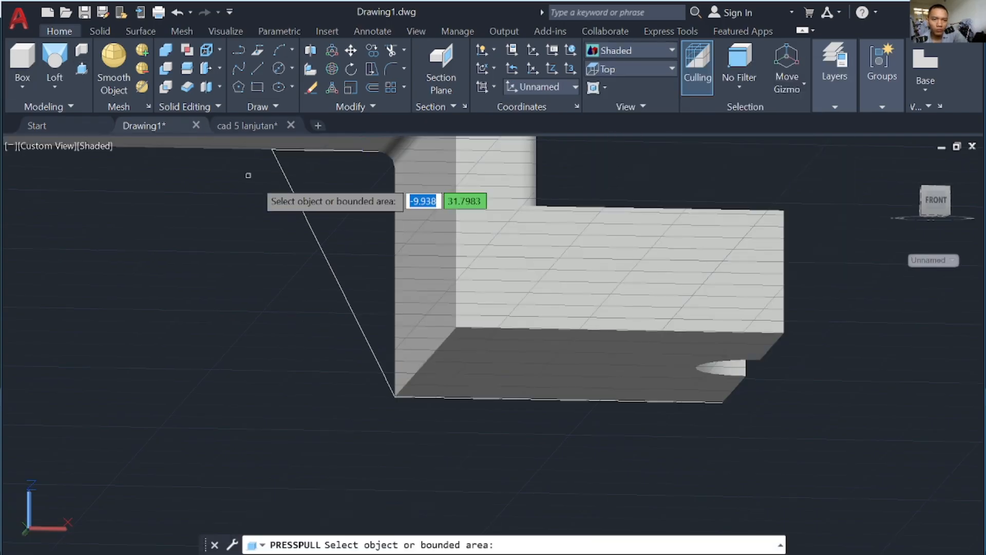
pyautogui.press('Escape')
# - Return to the 2D Wireframe visual style and erase the 13-unit line and the diagonal beside the right leg
pyautogui.click(624, 51)
pyautogui.click(614, 82)
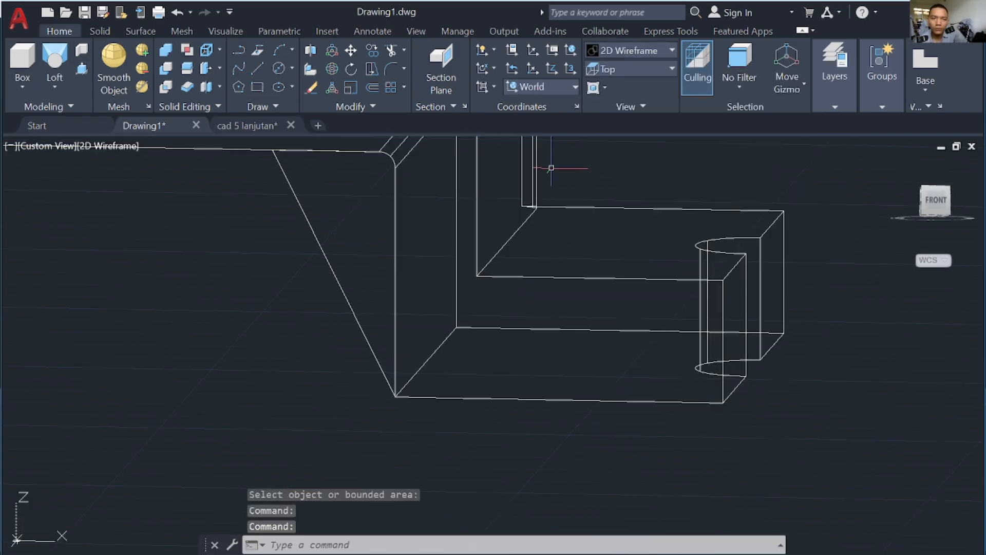
pyautogui.click(293, 193)
pyautogui.click(311, 189)
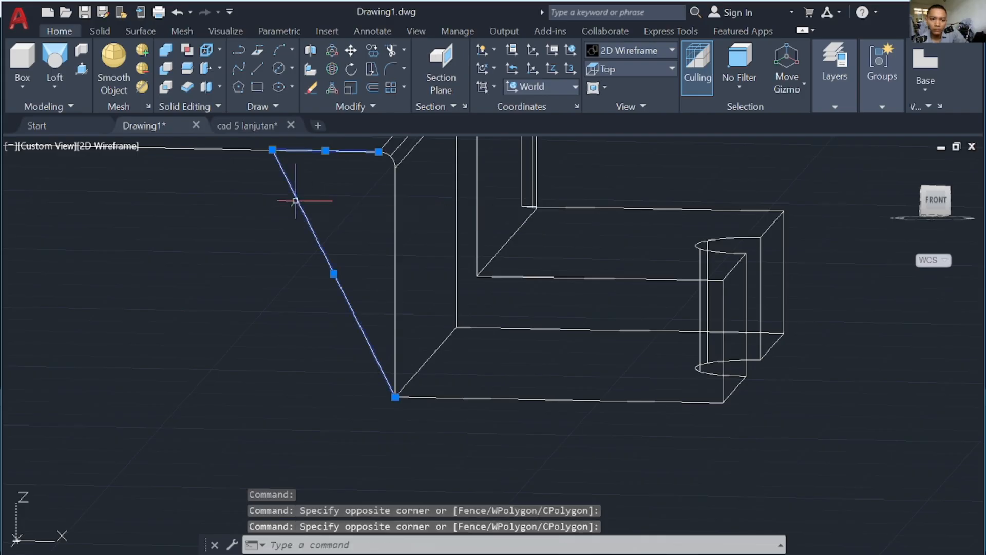
pyautogui.press('Delete')
# - Draw the rib lines again, 13 units inward along the opening's upper edge and diagonally to the right leg's bottom inner corner
pyautogui.moveTo(346, 236)
pyautogui.keyDown('shift'); pyautogui.mouseDown(button='middle')
pyautogui.moveTo(379, 270)
pyautogui.moveTo(368, 248)
pyautogui.mouseUp(button='middle'); pyautogui.keyUp('shift')
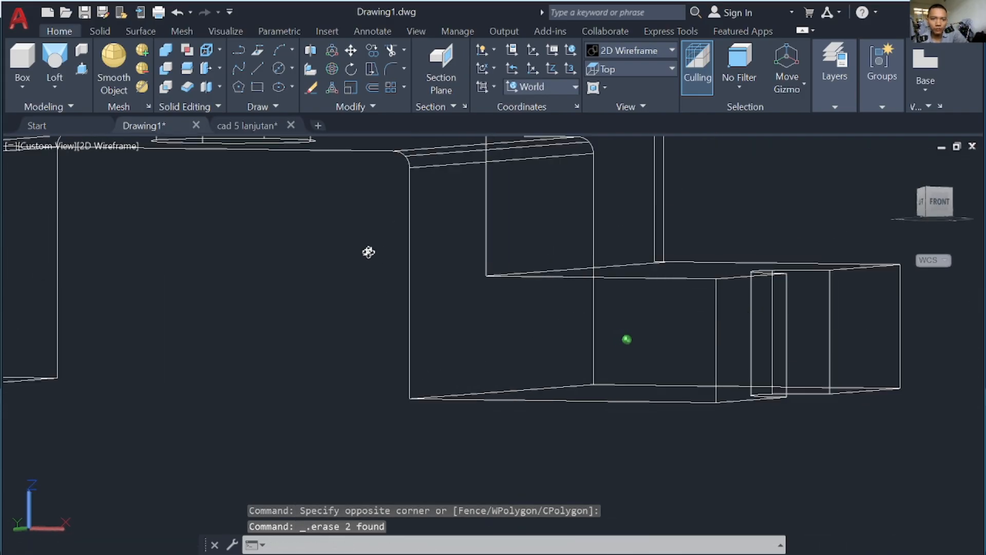
pyautogui.click(258, 68)
pyautogui.click(317, 150)
pyautogui.scroll(-3, 314, 154)
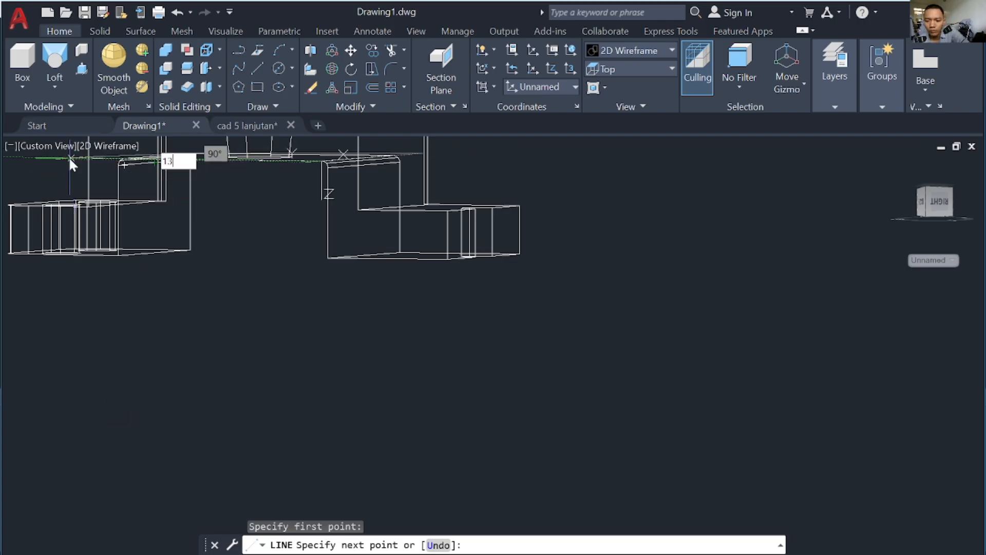
pyautogui.press('Return')
pyautogui.click(328, 259)
pyautogui.press('Escape')
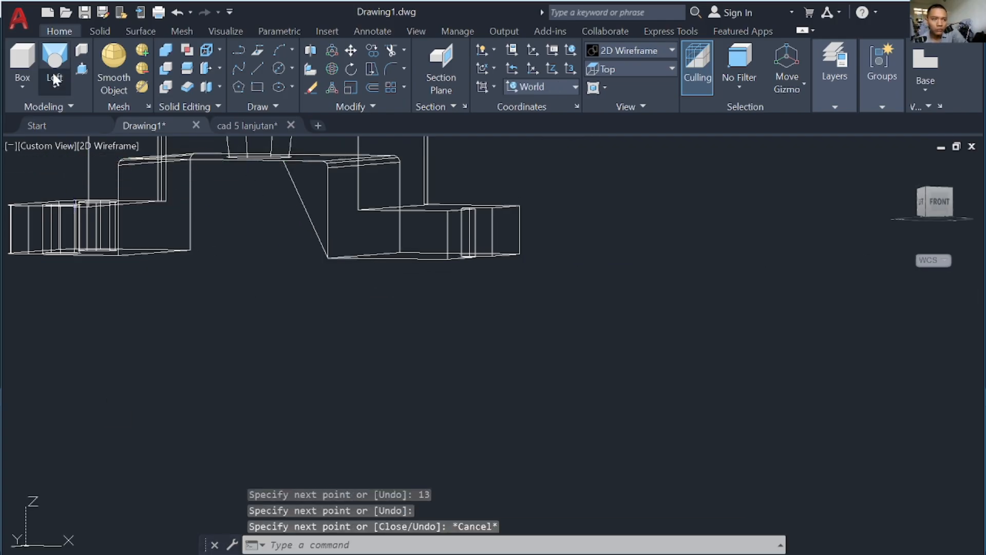
# - Apply the Shaded visual style and try to Presspull the area enclosed by the new rib lines
pyautogui.click(612, 51)
pyautogui.click(618, 152)
pyautogui.click(81, 69)
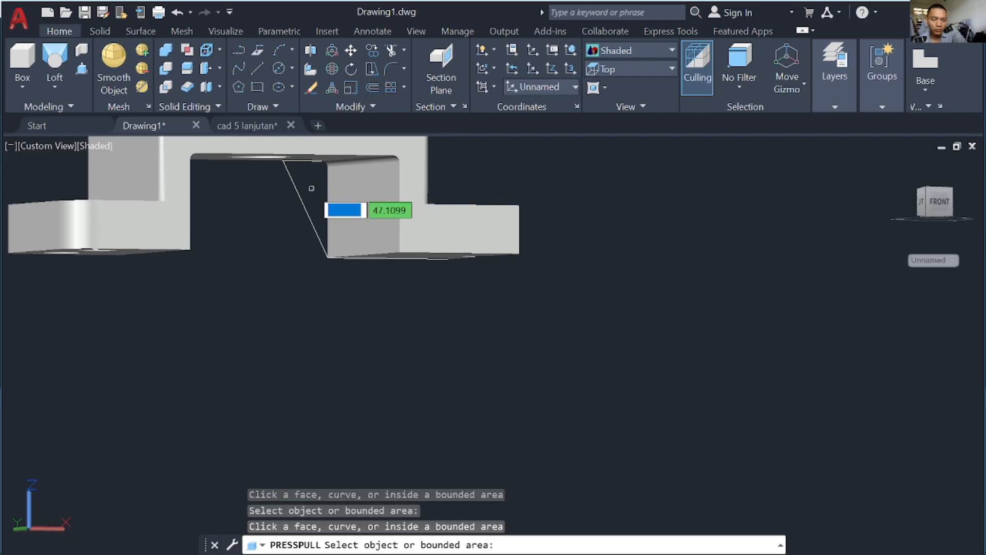
pyautogui.keyDown('shift'); pyautogui.moveTo(311, 188); pyautogui.dragTo(317, 159, button='middle'); pyautogui.keyUp('shift')
# - Return to the 2D Wireframe visual style and redraw the rib lines with a 15-unit upper line and a diagonal to the leg's bottom corner
pyautogui.click(617, 51)
pyautogui.click(616, 67)
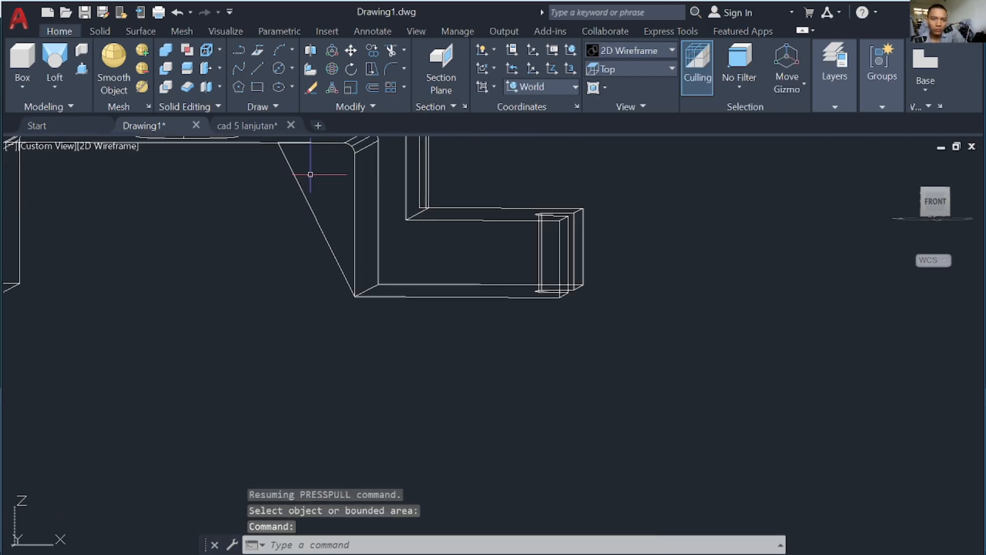
pyautogui.click(259, 70)
pyautogui.press('Escape')
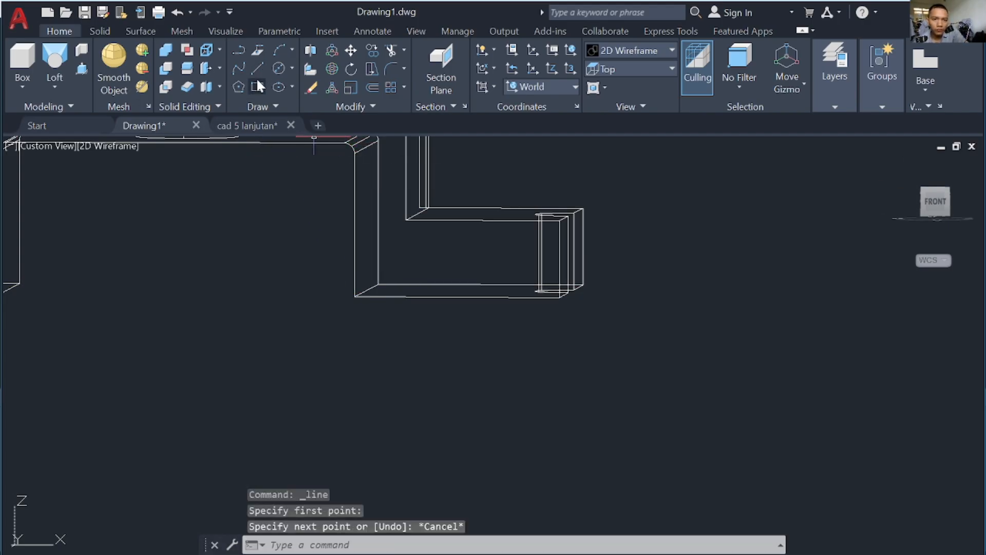
pyautogui.press('space')
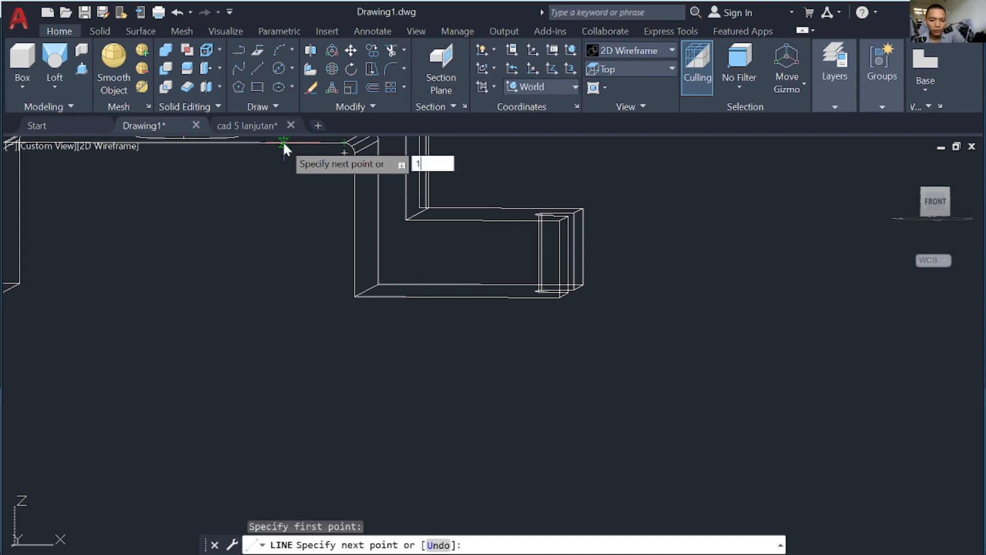
pyautogui.write('5')
pyautogui.press('Return')
pyautogui.press('Escape')
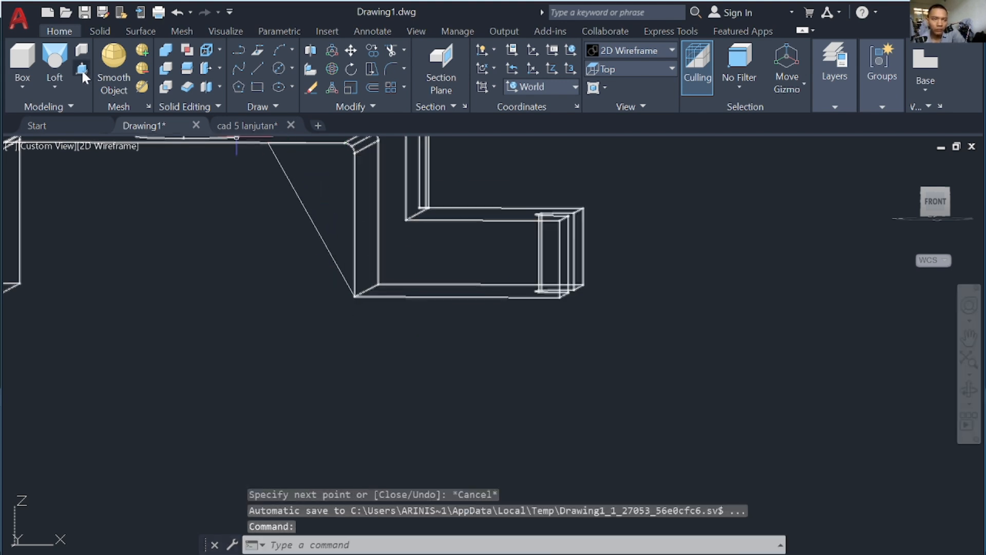
# - Try to Presspull the triangular rib area in wireframe, and undo the Presspull and the rib lines
pyautogui.click(82, 70)
pyautogui.click(317, 189)
pyautogui.click(315, 190)
pyautogui.click(299, 199)
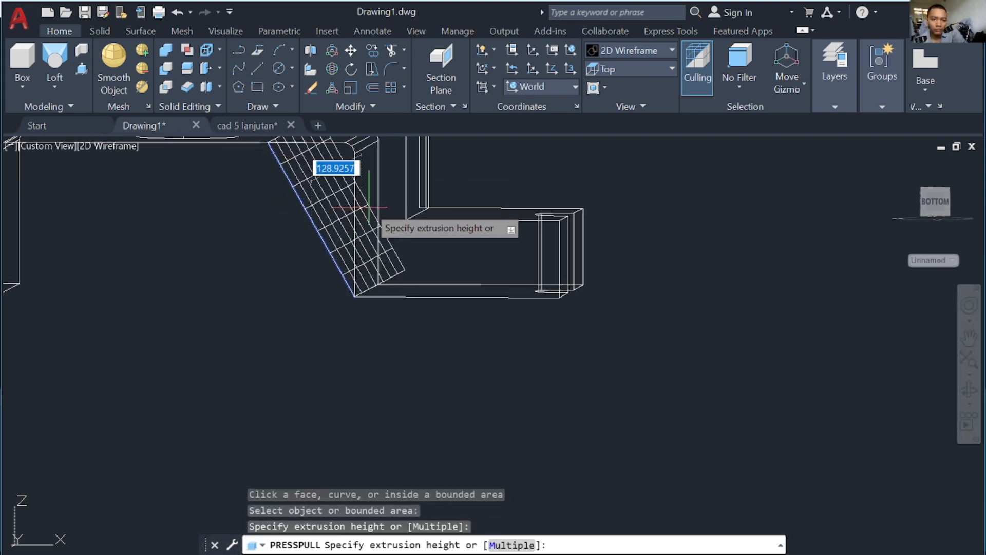
pyautogui.press('Escape')
pyautogui.press('Escape')
pyautogui.press('Escape')
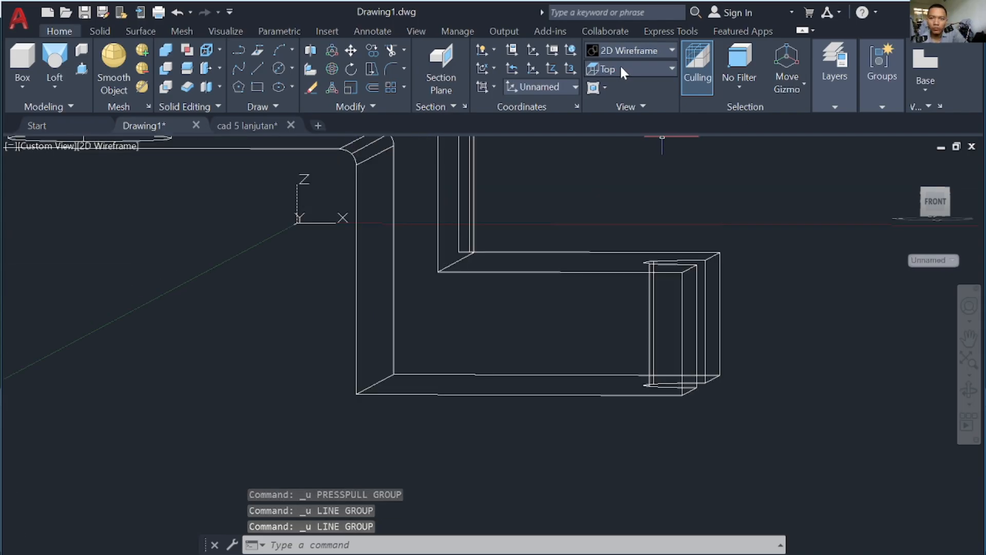
# - Switch to the Front view and draw a line 13 units inward from the opening's upper right fillet, continuing to the right leg's bottom corner
pyautogui.click(621, 65)
pyautogui.click(617, 149)
pyautogui.write('l')
pyautogui.press('Return')
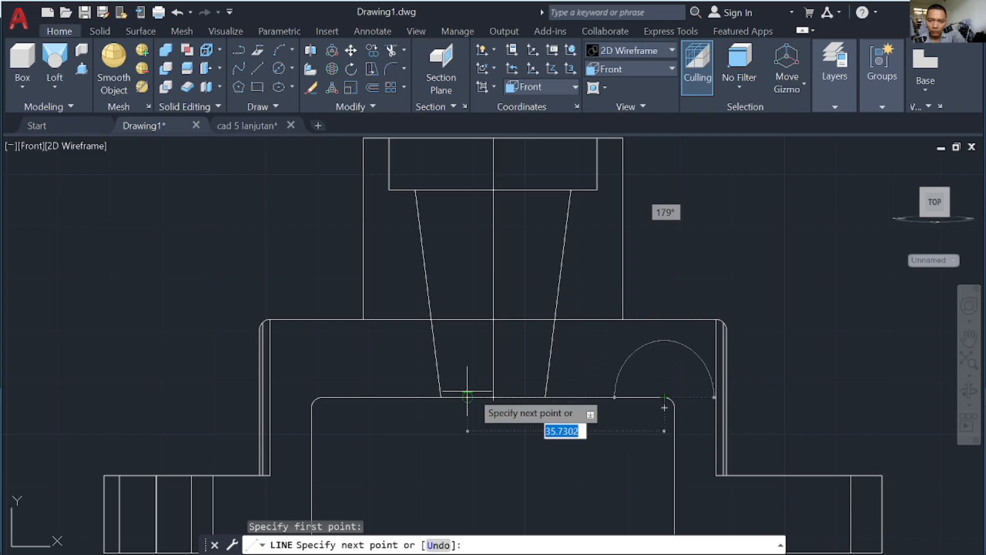
pyautogui.write('13')
pyautogui.press('Return')
pyautogui.scroll(-4, 575, 424)
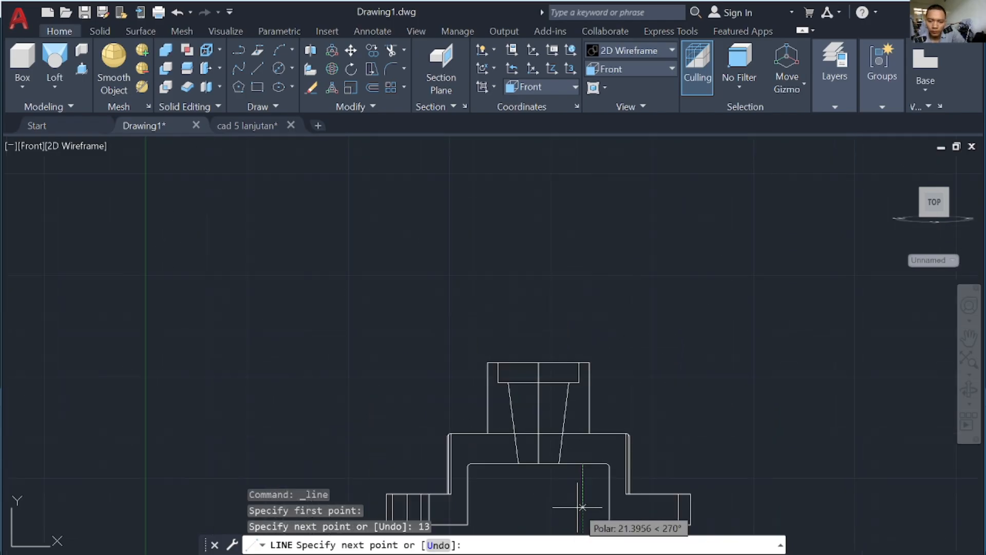
pyautogui.click(613, 474)
pyautogui.press('Escape')
# - Try to Presspull the rib area in an orbited view, and undo back to the Front view without the rib lines
pyautogui.keyDown('shift'); pyautogui.moveTo(613, 474); pyautogui.dragTo(614, 476, button='middle'); pyautogui.keyUp('shift')
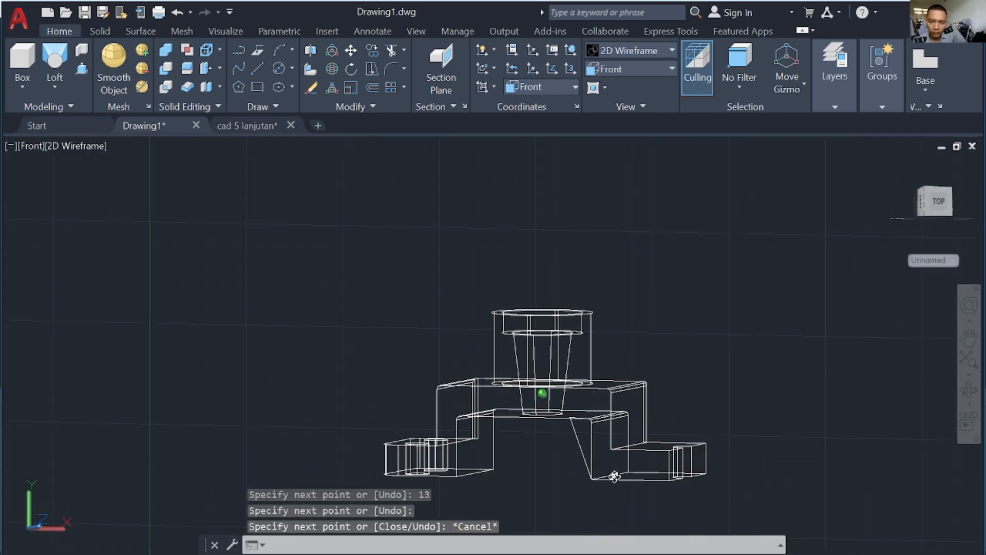
pyautogui.scroll(5, 514, 359)
pyautogui.click(80, 71)
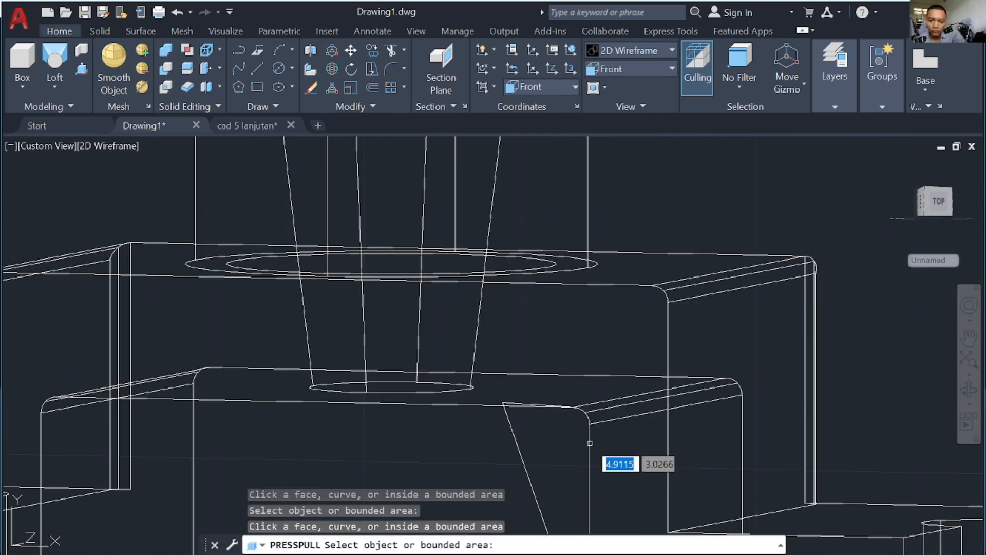
pyautogui.scroll(-5, 590, 443)
pyautogui.press('Return')
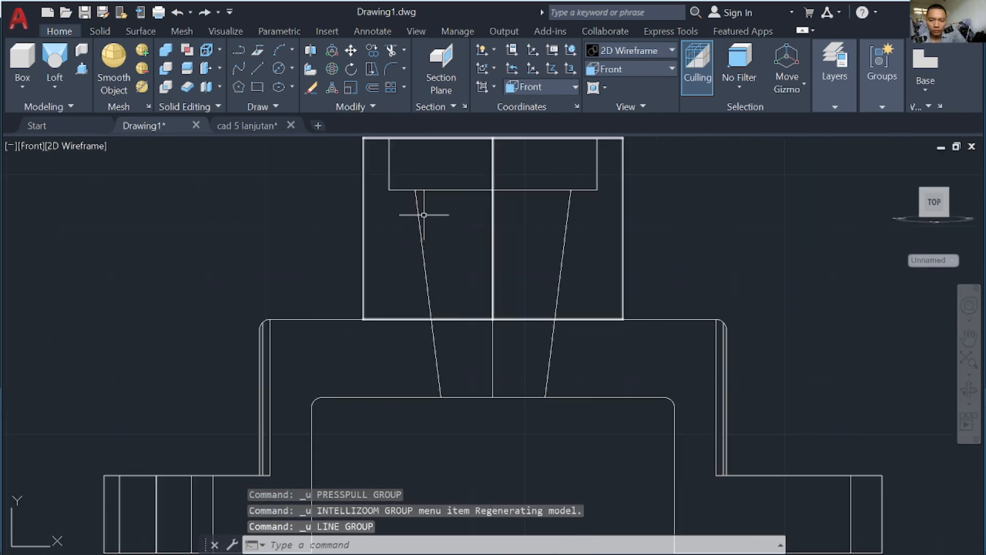
# - Draw the rib outline in the Front view: 13 units inward from the upper right fillet, diagonally to the leg's bottom corner, and up its inner edge
pyautogui.click(257, 68)
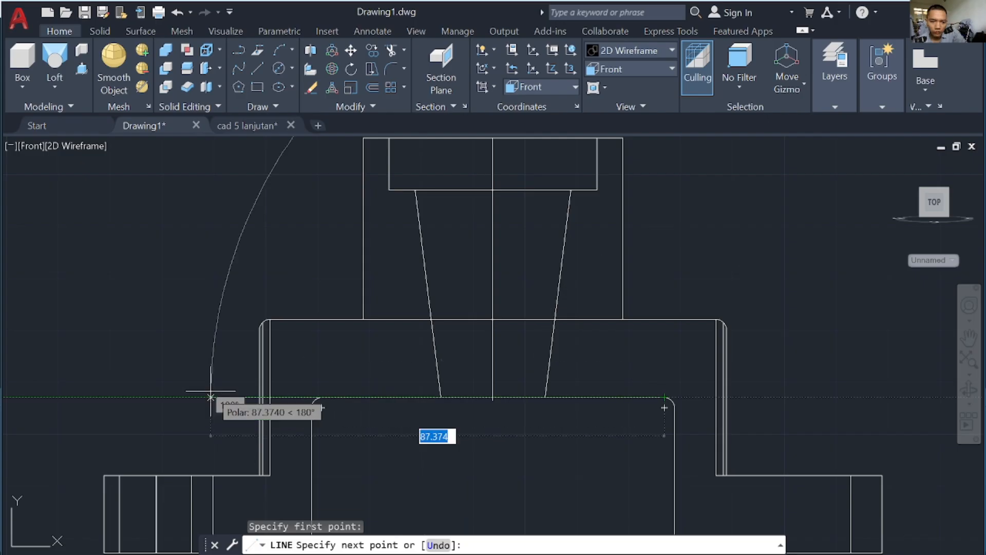
pyautogui.write('13')
pyautogui.press('Return')
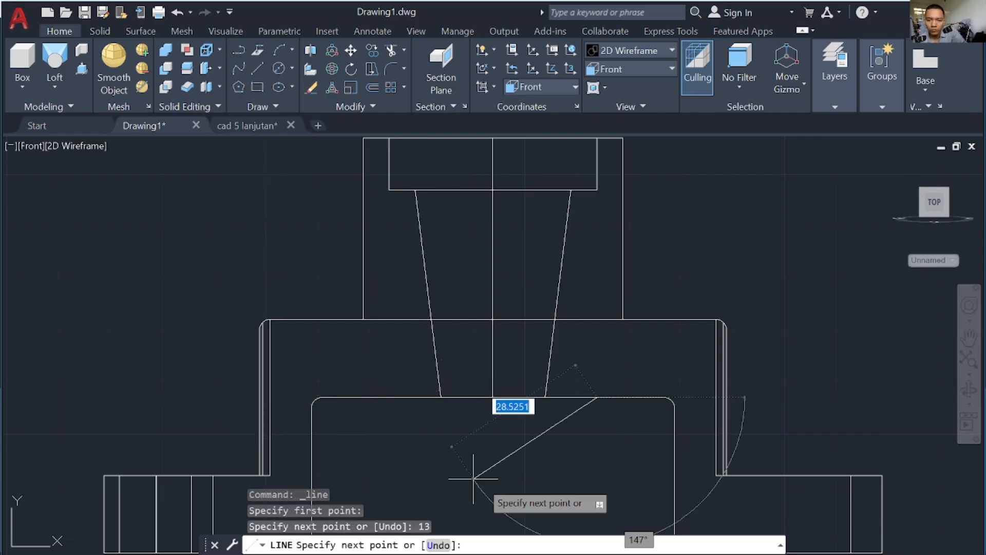
pyautogui.scroll(-3, 565, 462)
pyautogui.scroll(5, 632, 463)
pyautogui.click(642, 462)
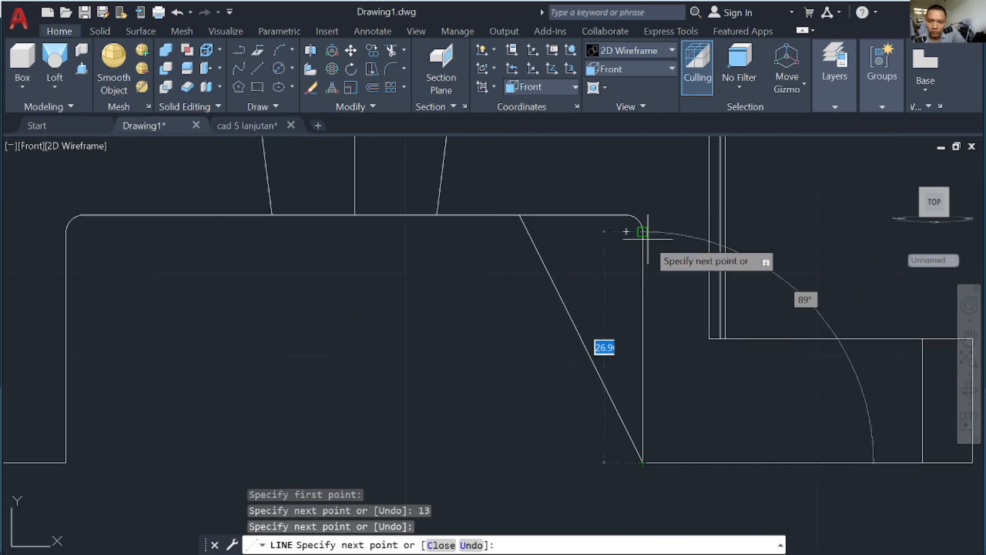
pyautogui.press('Escape')
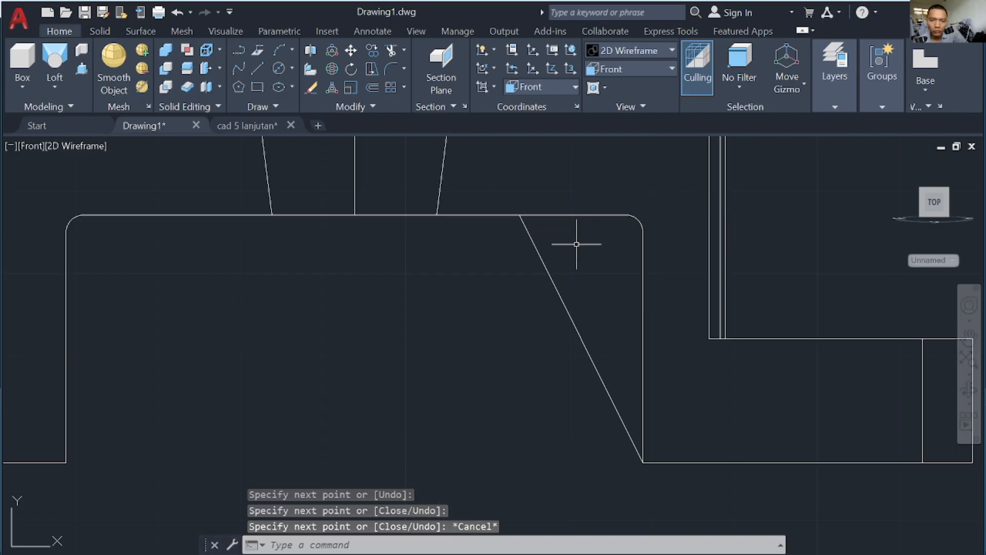
# - Presspull the triangular rib area beneath the raised section by 12 units and display the model in the Shaded style
pyautogui.keyDown('shift'); pyautogui.moveTo(533, 314); pyautogui.dragTo(575, 297, button='middle'); pyautogui.keyUp('shift')
pyautogui.hotkey('ctrl', 'shift', 'e')
pyautogui.click(595, 295)
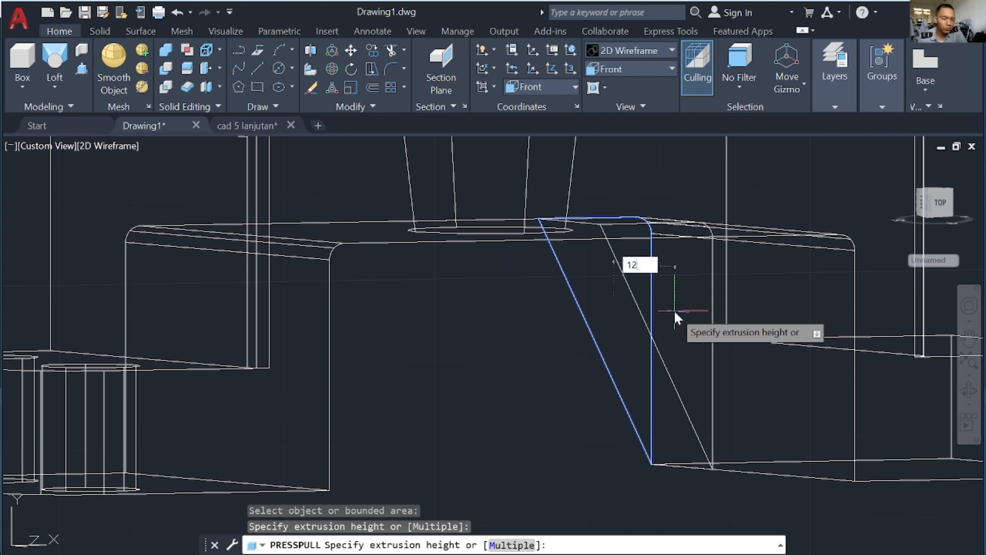
pyautogui.press('Return')
pyautogui.click(632, 51)
pyautogui.click(612, 135)
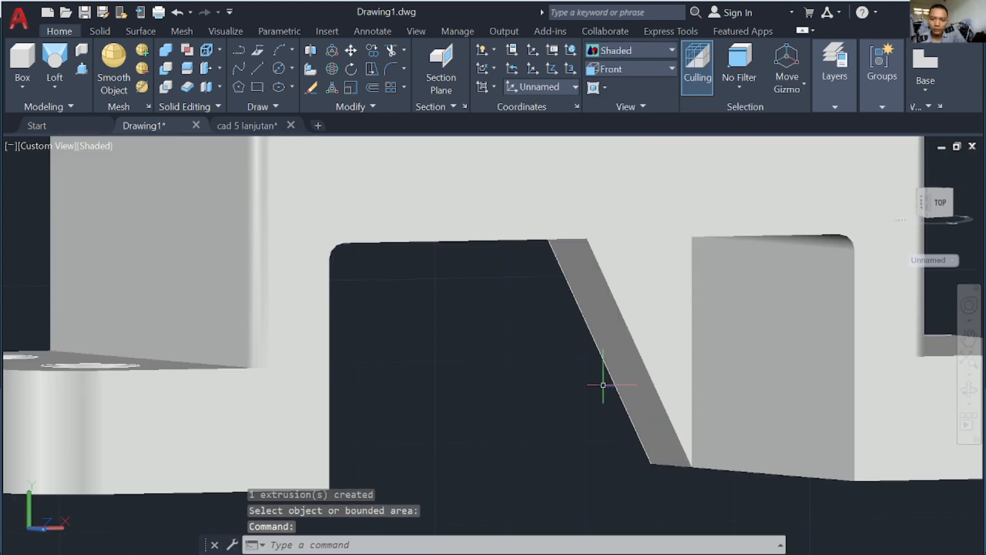
# - Move the rib 24 units inward along the leg's bottom edge and erase the leftover rib outline
pyautogui.click(606, 383)
pyautogui.click(350, 50)
pyautogui.click(651, 464)
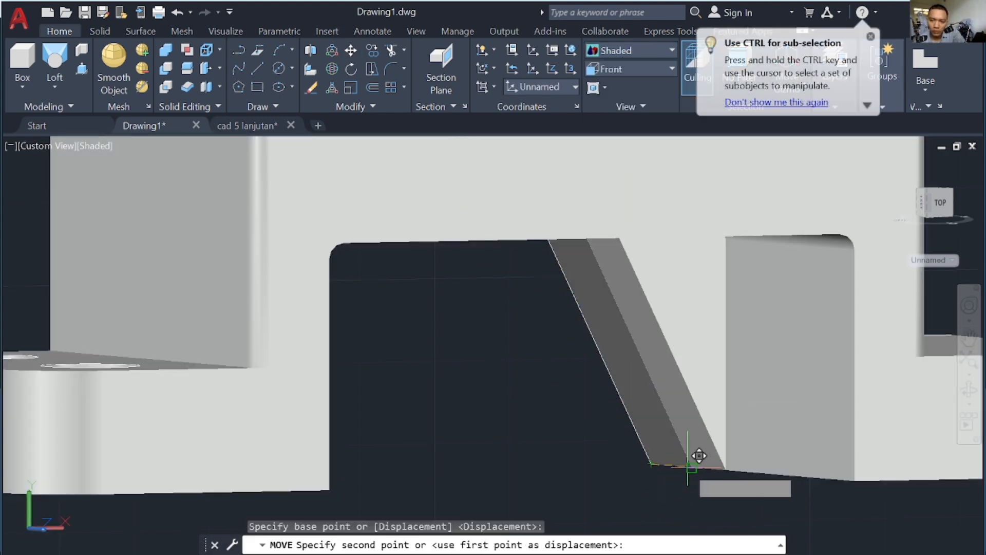
pyautogui.write('24')
pyautogui.press('Return')
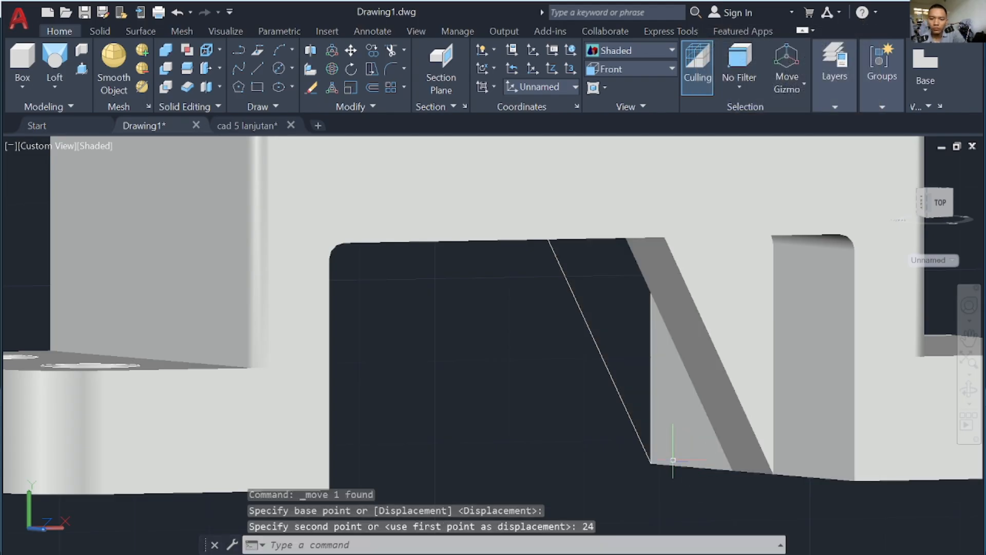
pyautogui.moveTo(625, 412)
pyautogui.mouseDown()
pyautogui.moveTo(639, 392)
pyautogui.moveTo(607, 400)
pyautogui.mouseUp()
pyautogui.press('Delete')
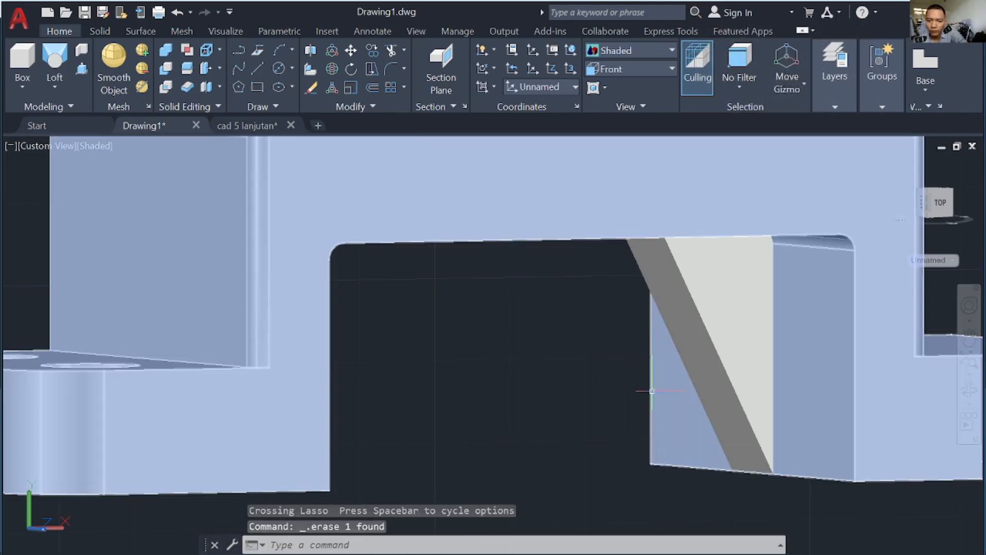
# - In the Front view, mirror the rib about a vertical line through the midpoint of the opening's upper edge, keeping the original
pyautogui.scroll(2, 649, 389)
pyautogui.scroll(-5, 606, 392)
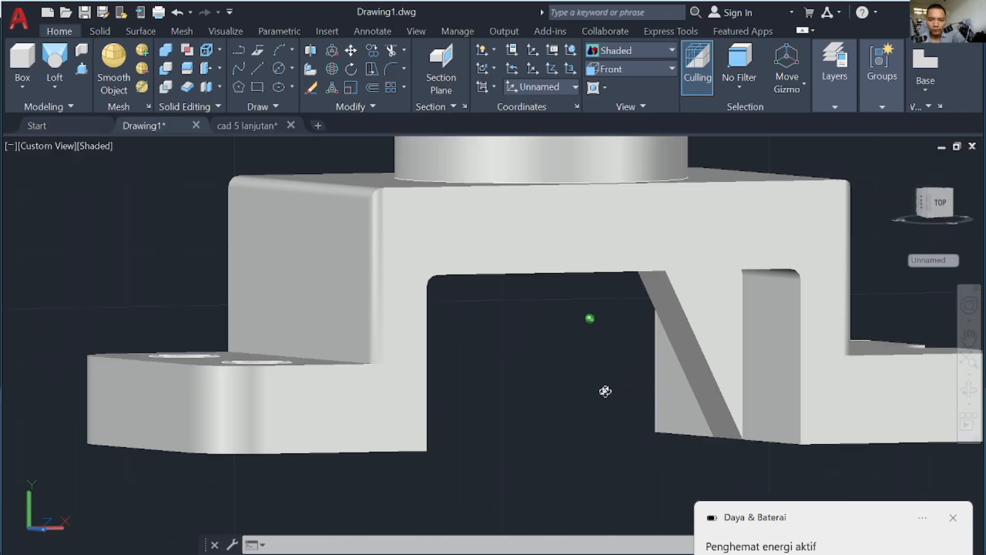
pyautogui.scroll(1, 675, 190)
pyautogui.click(667, 72)
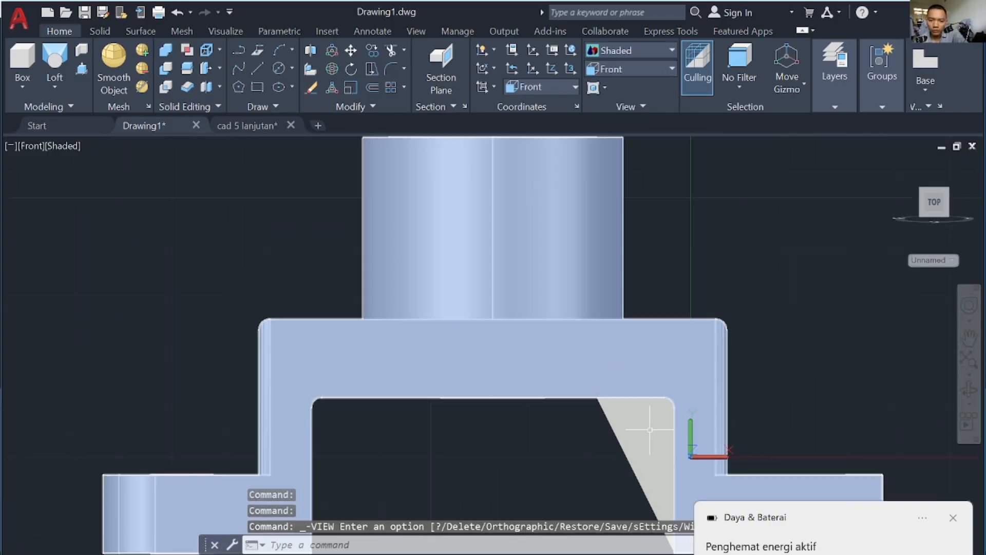
pyautogui.click(373, 106)
pyautogui.click(389, 126)
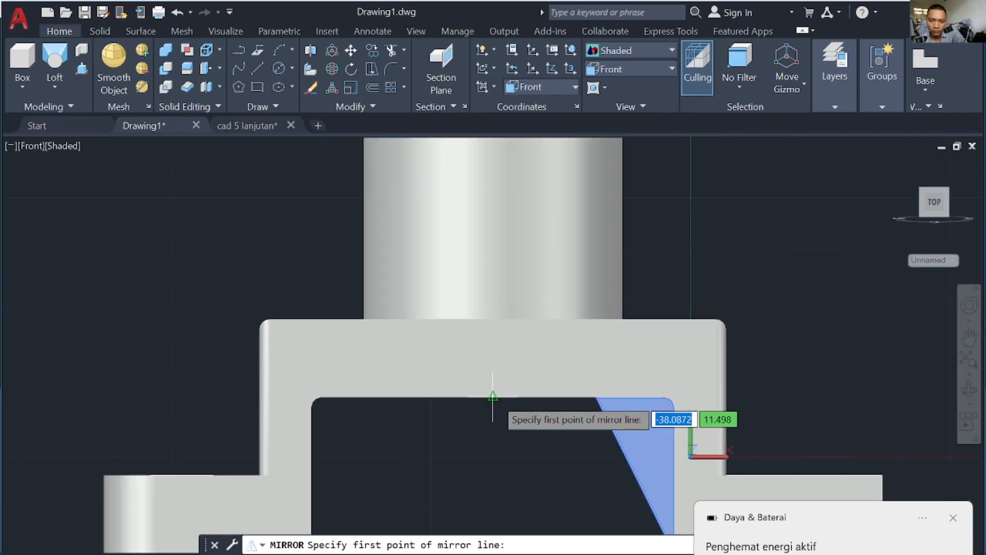
pyautogui.click(493, 398)
pyautogui.click(493, 421)
pyautogui.press('Return')
# - Orbit to see both ribs from above and display the model in 2D Wireframe
pyautogui.moveTo(493, 421)
pyautogui.keyDown('shift'); pyautogui.mouseDown(button='middle')
pyautogui.moveTo(515, 363)
pyautogui.moveTo(529, 500)
pyautogui.moveTo(546, 427)
pyautogui.mouseUp(button='middle'); pyautogui.keyUp('shift')
pyautogui.keyDown('shift'); pyautogui.moveTo(550, 391); pyautogui.dragTo(537, 414, button='middle'); pyautogui.keyUp('shift')
pyautogui.click(632, 50)
pyautogui.click(645, 99)
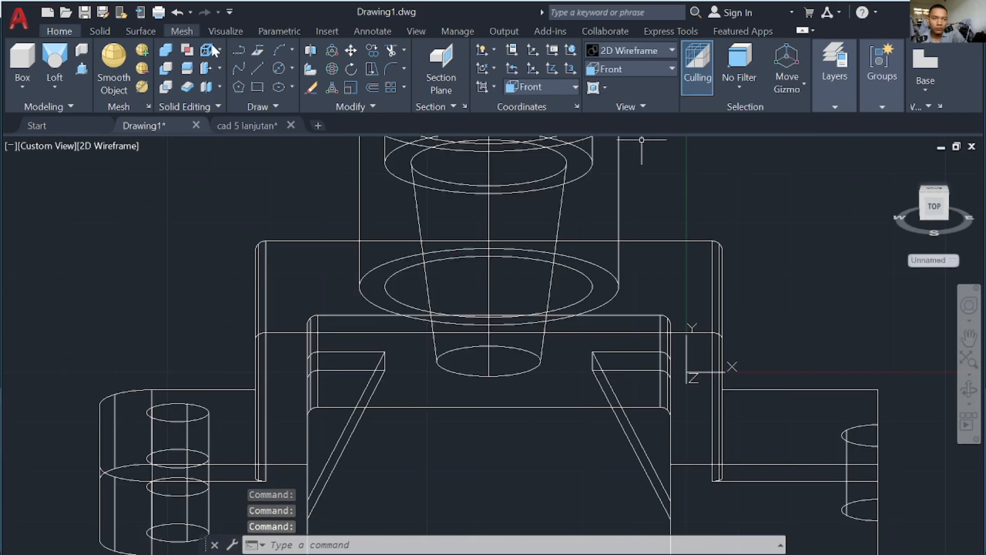
pyautogui.click(278, 69)
pyautogui.scroll(-2, 487, 204)
pyautogui.scroll(-1, 487, 170)
pyautogui.moveTo(487, 204)
pyautogui.keyDown('shift'); pyautogui.mouseDown(button='middle')
pyautogui.moveTo(486, 172)
pyautogui.moveTo(479, 211)
pyautogui.mouseUp(button='middle'); pyautogui.keyUp('shift')
pyautogui.scroll(3, 487, 169)
pyautogui.scroll(-2, 487, 169)
pyautogui.scroll(2, 478, 204)
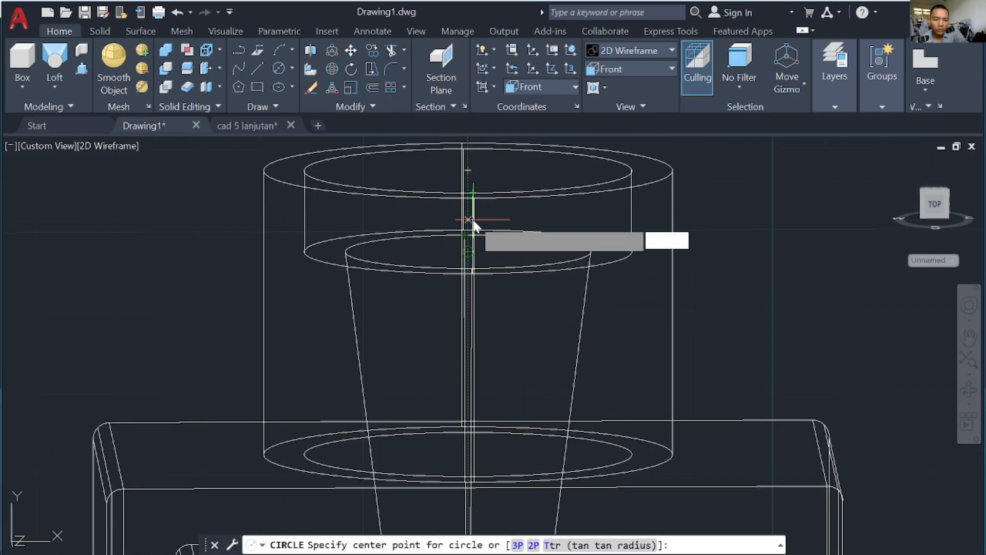
pyautogui.write('21')
pyautogui.press('Return')
pyautogui.scroll(-5, 529, 177)
pyautogui.press('Escape')
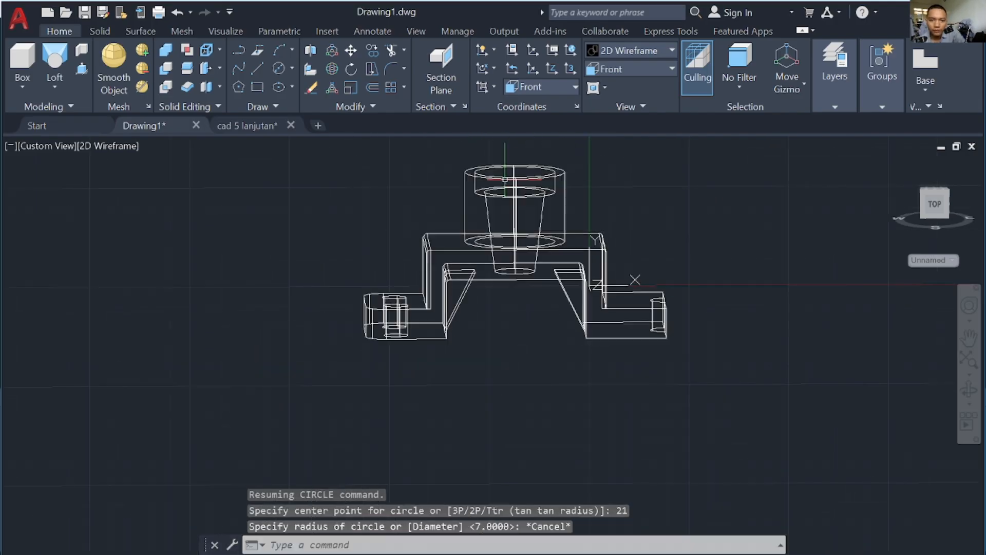
# - Try to draw a circle of radius 10 centred 21 units below the boss's upper edge, tracking from an orbited Front view
pyautogui.click(631, 69)
pyautogui.click(616, 148)
pyautogui.press('Return')
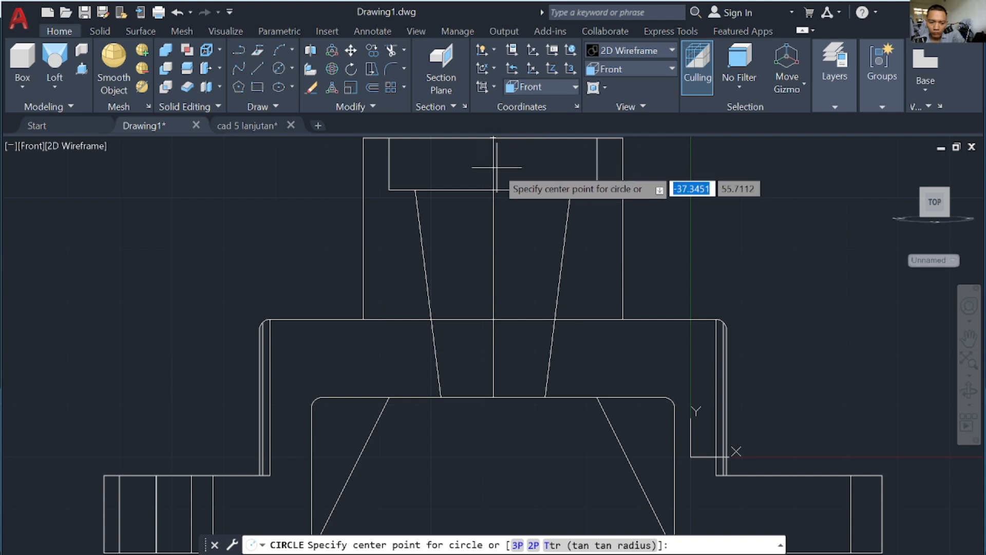
pyautogui.keyDown('shift'); pyautogui.moveTo(498, 163); pyautogui.dragTo(509, 152, button='middle'); pyautogui.keyUp('shift')
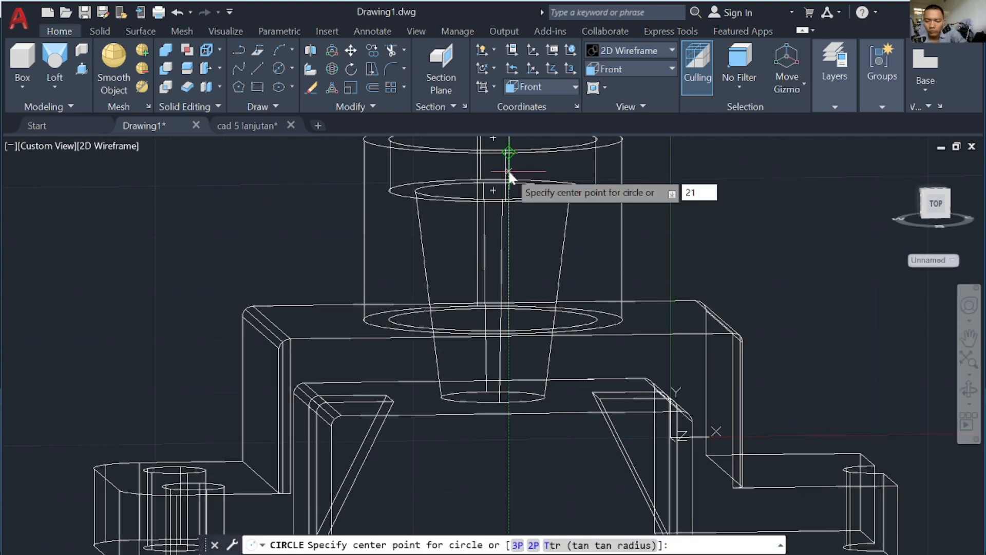
pyautogui.press('Return')
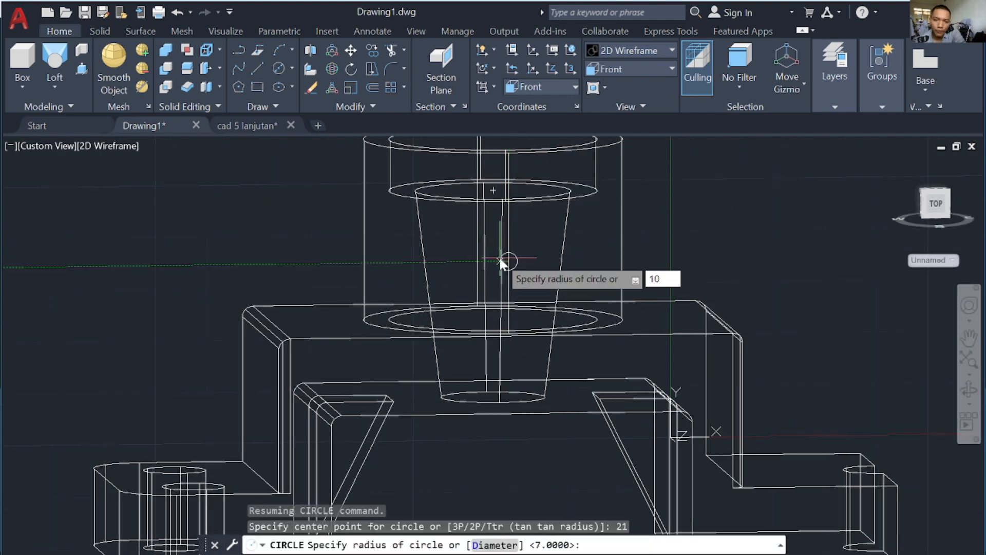
pyautogui.press('Return')
# - Close the Dimension Style Manager and erase the radius 10 circle beside the boss
pyautogui.write('d')
pyautogui.press('Return')
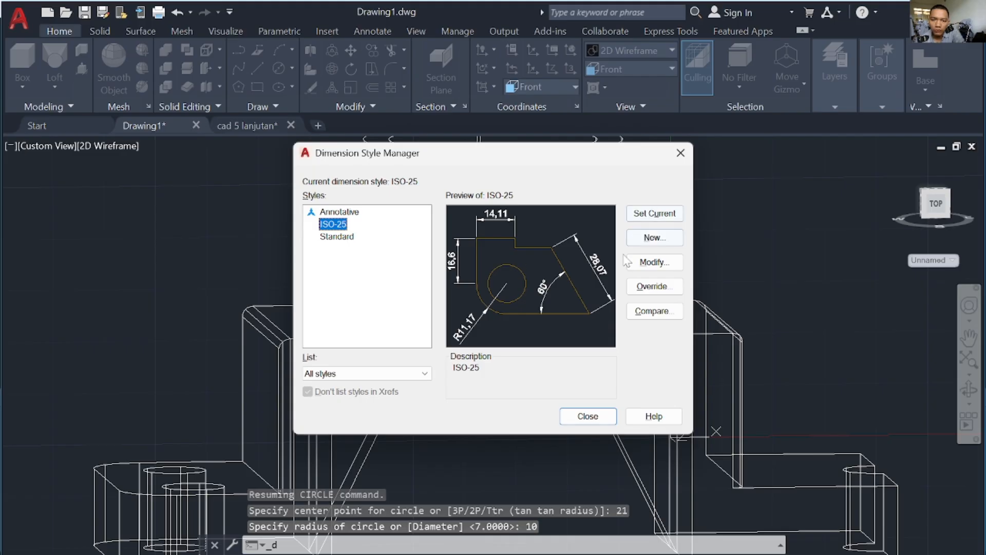
pyautogui.click(680, 153)
pyautogui.keyDown('shift'); pyautogui.moveTo(565, 278); pyautogui.dragTo(658, 262, button='middle'); pyautogui.keyUp('shift')
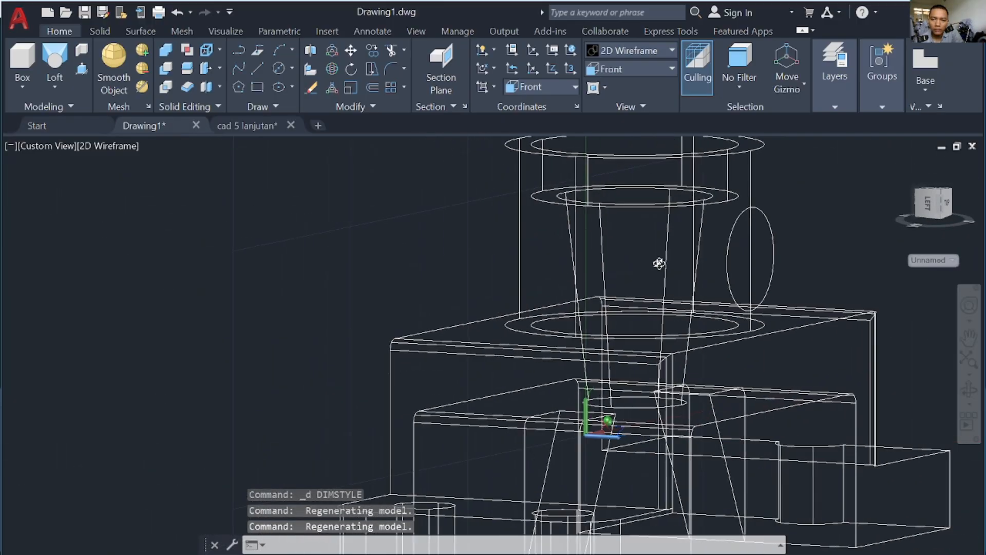
pyautogui.scroll(-4, 658, 262)
pyautogui.click(280, 69)
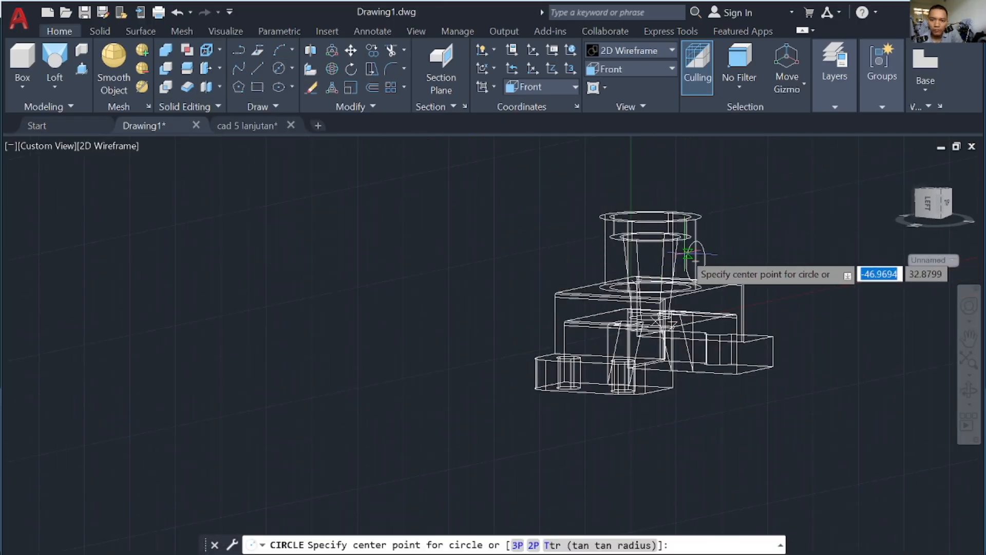
pyautogui.press('Escape')
pyautogui.click(704, 261)
pyautogui.press('Delete')
pyautogui.scroll(5, 702, 220)
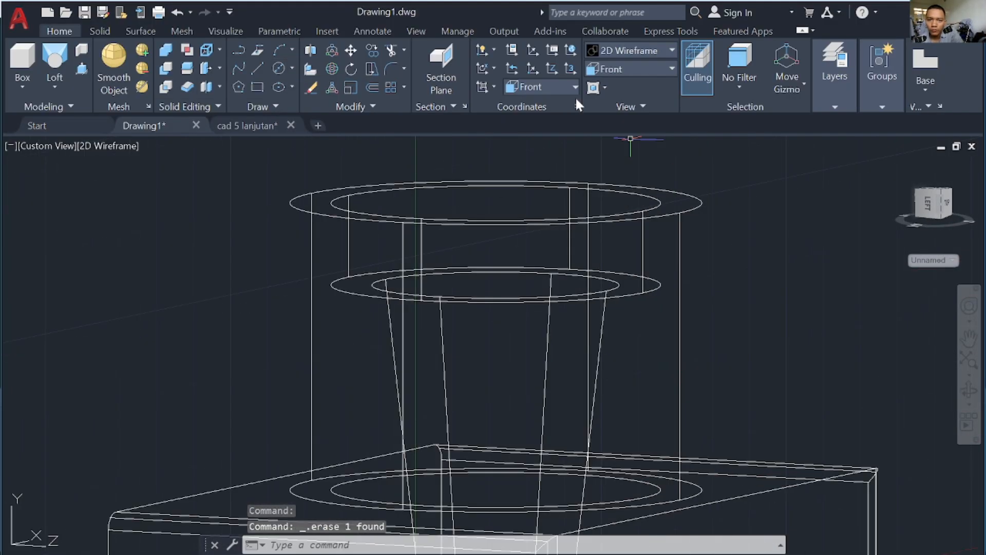
# - In the Front view, draw a circle of diameter 10 centred 21 units below the quadrant on the boss's upper edge
pyautogui.click(629, 68)
pyautogui.click(630, 152)
pyautogui.scroll(-2, 455, 188)
pyautogui.scroll(2, 475, 182)
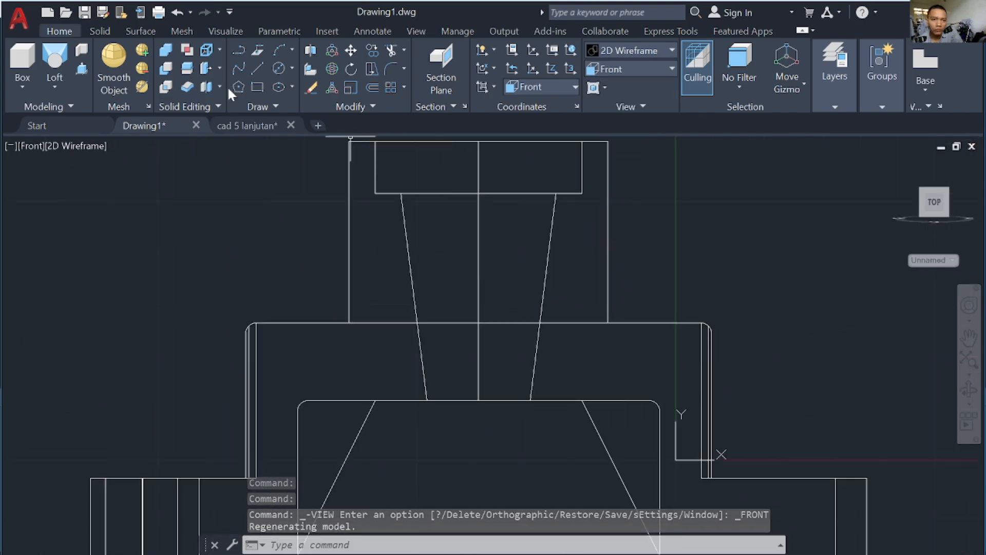
pyautogui.click(292, 69)
pyautogui.click(314, 94)
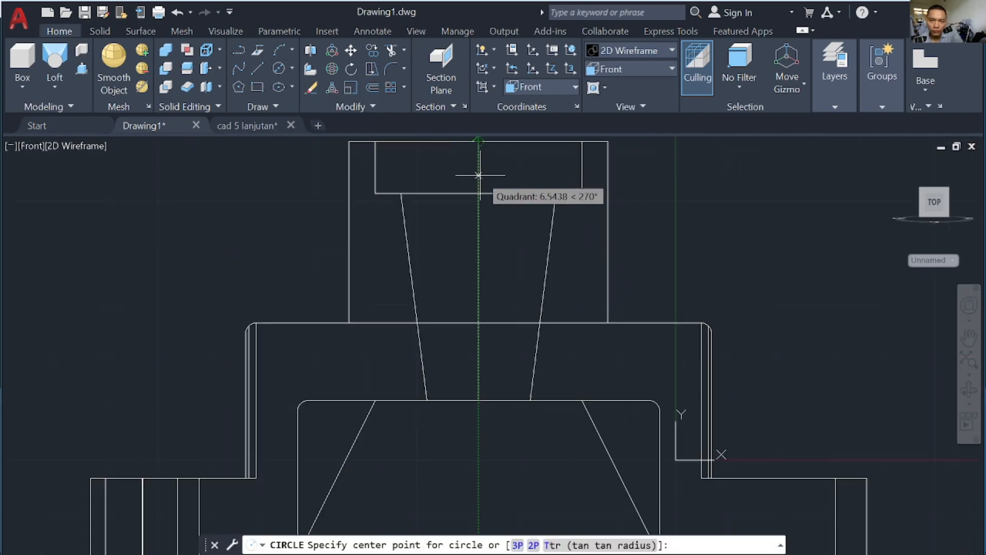
pyautogui.press('Return')
pyautogui.write('10')
pyautogui.press('Return')
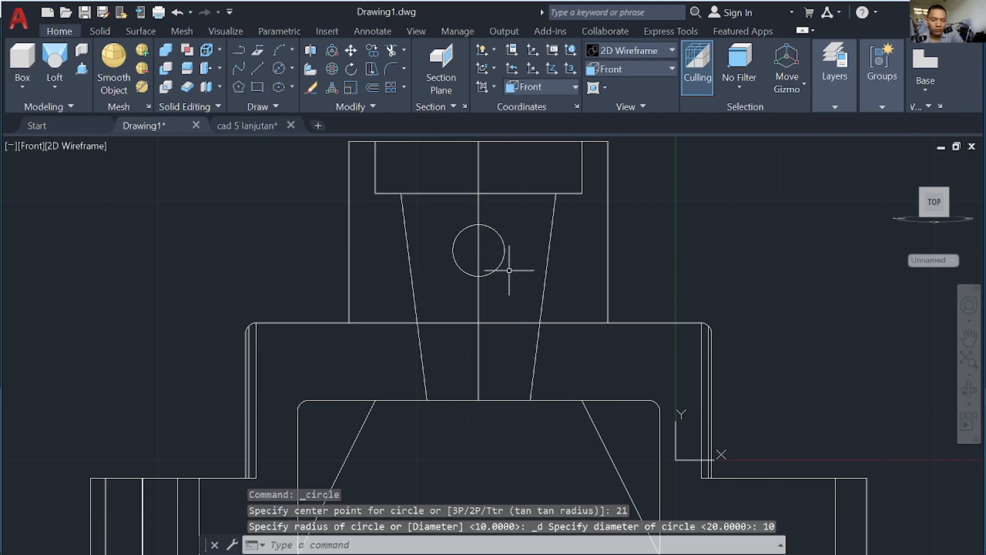
# - Presspull the diameter 10 circle through the whole boss and display the model in the Shaded style
pyautogui.keyDown('shift'); pyautogui.moveTo(509, 279); pyautogui.dragTo(581, 279, button='middle'); pyautogui.keyUp('shift')
pyautogui.click(81, 69)
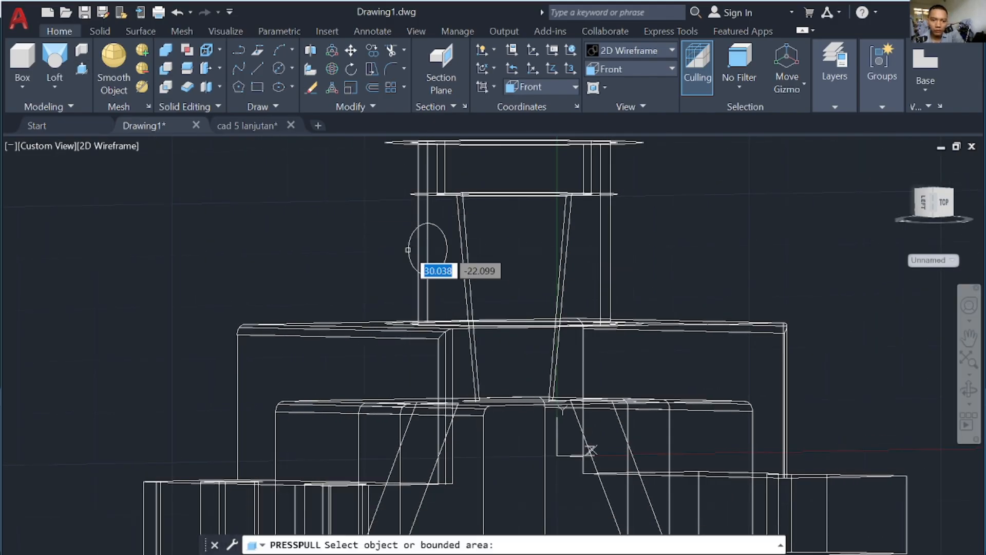
pyautogui.click(409, 243)
pyautogui.click(636, 271)
pyautogui.click(671, 51)
pyautogui.click(587, 134)
pyautogui.press('Escape')
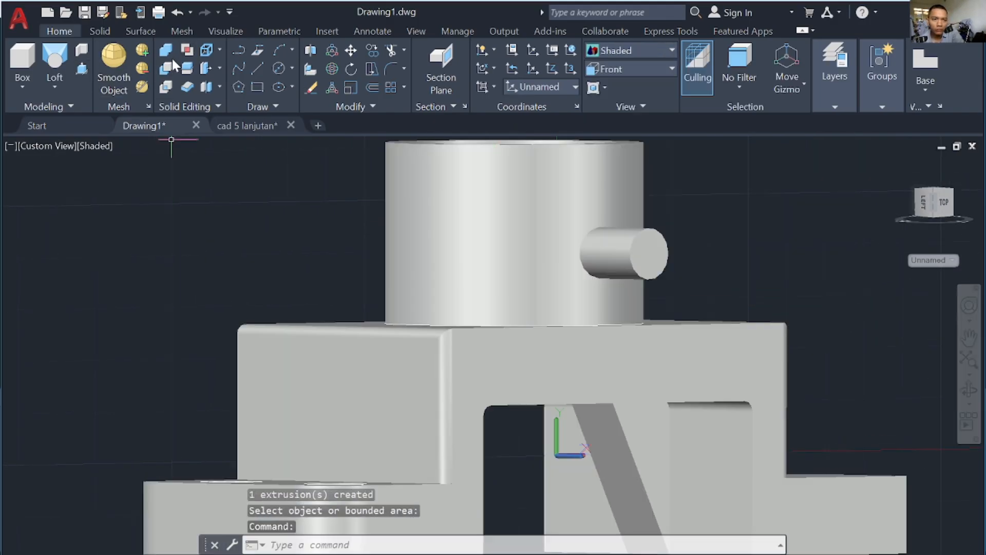
# - Subtract the extruded cylinder from the boss to cut a cross hole through its wall
pyautogui.click(165, 68)
pyautogui.click(462, 242)
pyautogui.press('Return')
pyautogui.click(599, 257)
pyautogui.press('Return')
pyautogui.keyDown('shift'); pyautogui.moveTo(736, 265); pyautogui.dragTo(668, 309, button='middle'); pyautogui.keyUp('shift')
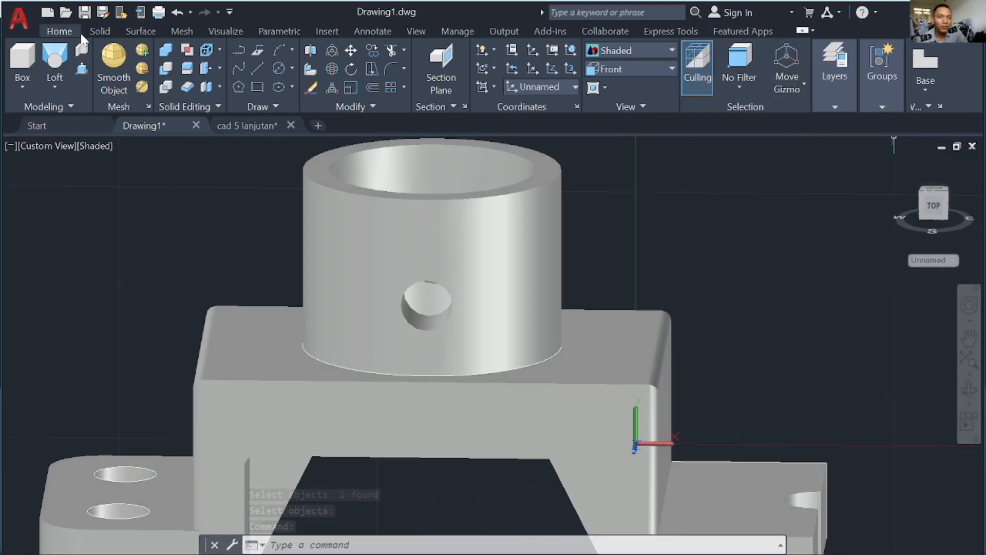
pyautogui.click(776, 157)
pyautogui.moveTo(666, 306); pyautogui.dragTo(703, 241, button='middle')
pyautogui.moveTo(714, 275); pyautogui.dragTo(724, 233, button='middle')
pyautogui.click(939, 105)
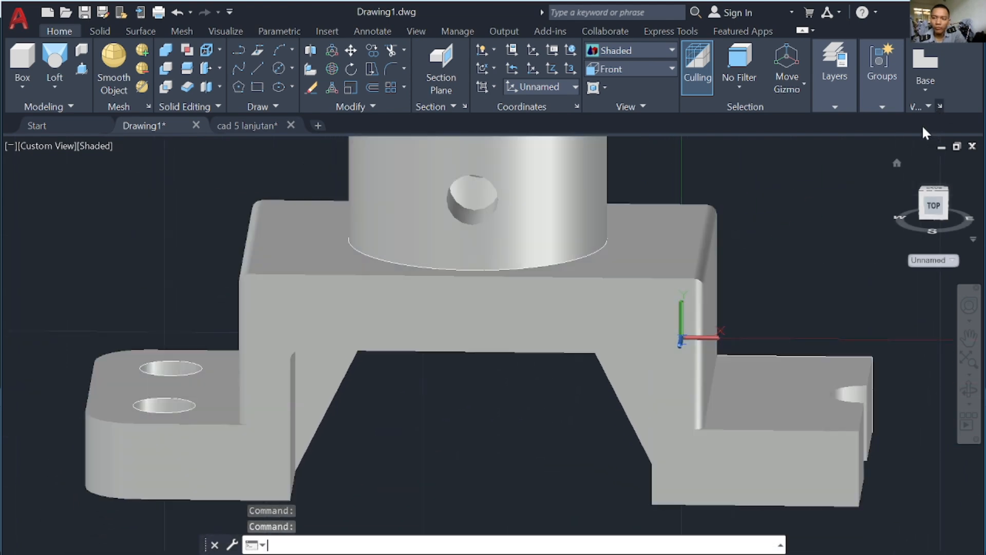
pyautogui.click(392, 414)
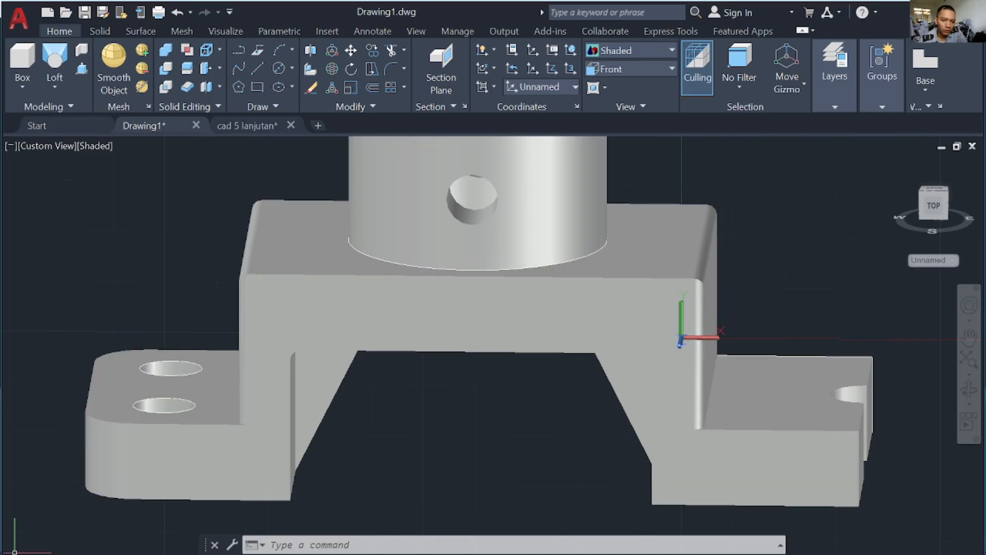
# - Switch to Layout1 and erase its default viewport
pyautogui.click(52, 554)
pyautogui.click(538, 411)
pyautogui.click(684, 204)
pyautogui.click(685, 198)
pyautogui.press('Delete')
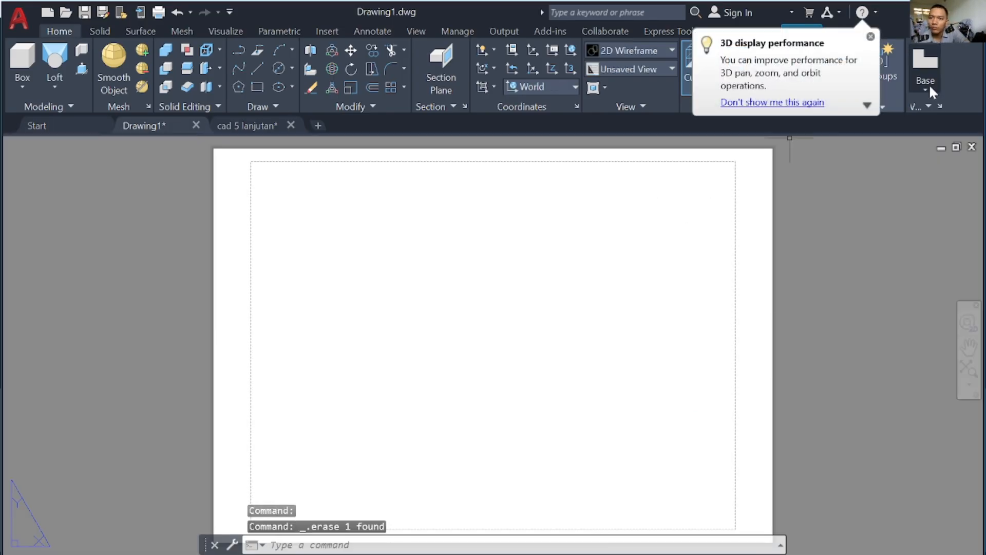
# - Modify the Layout1 page setup to use the ISO A3 (420.00 x 297.00 MM) paper size
pyautogui.write('p')
pyautogui.press('Down')
pyautogui.press('Return')
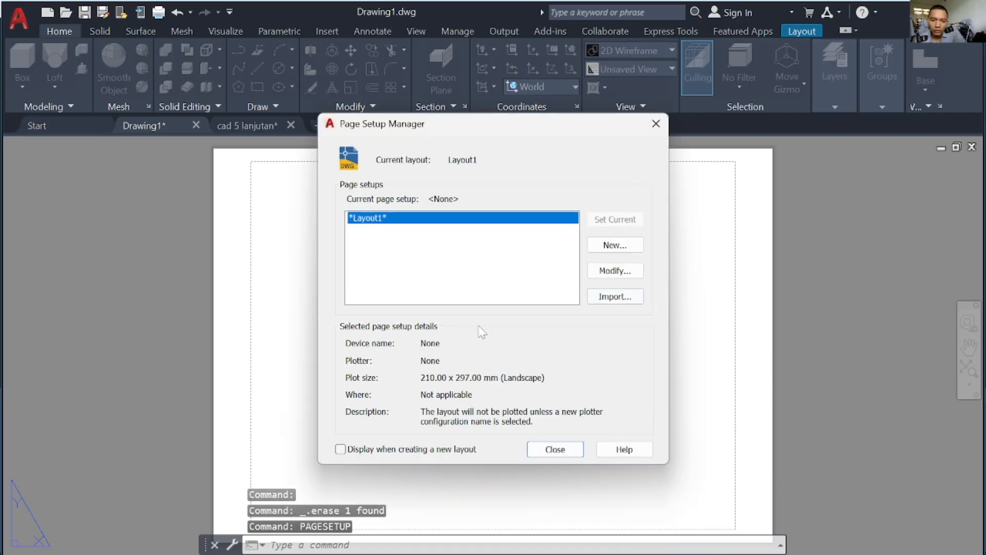
pyautogui.click(615, 271)
pyautogui.click(360, 314)
pyautogui.click(326, 395)
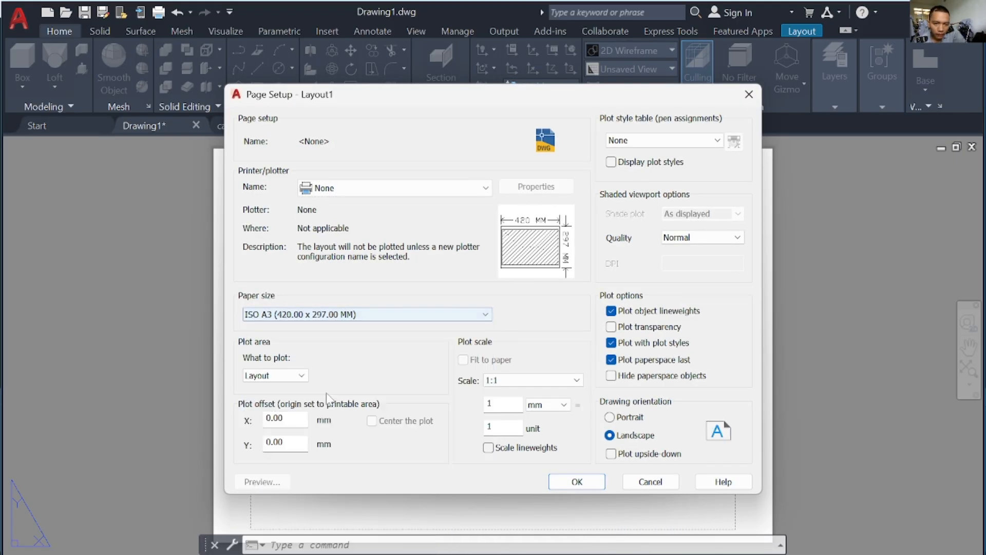
pyautogui.click(577, 481)
pyautogui.click(554, 447)
# - Place a front base view from model space in the sheet's lower left, with projected side, top and isometric views
pyautogui.click(925, 85)
pyautogui.click(930, 115)
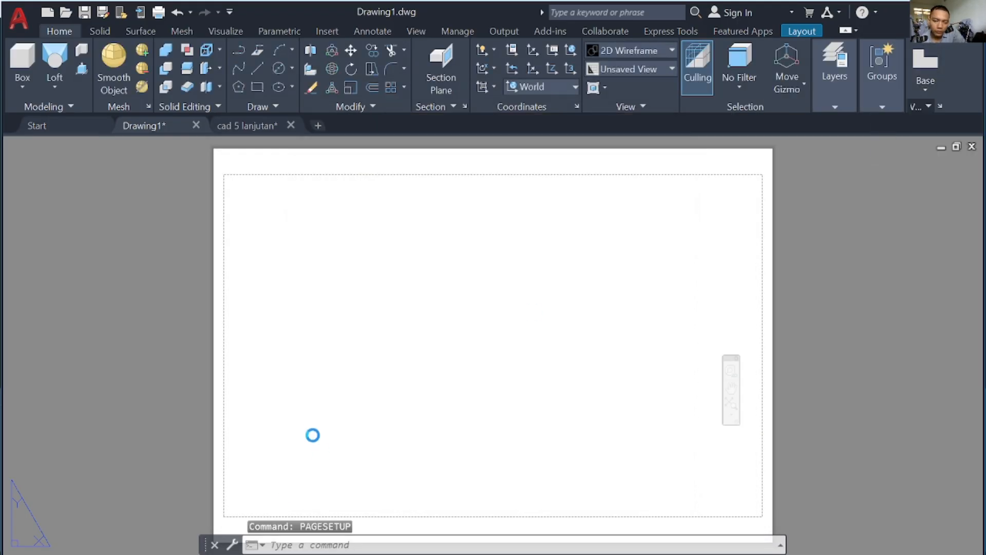
pyautogui.click(312, 430)
pyautogui.press('Return')
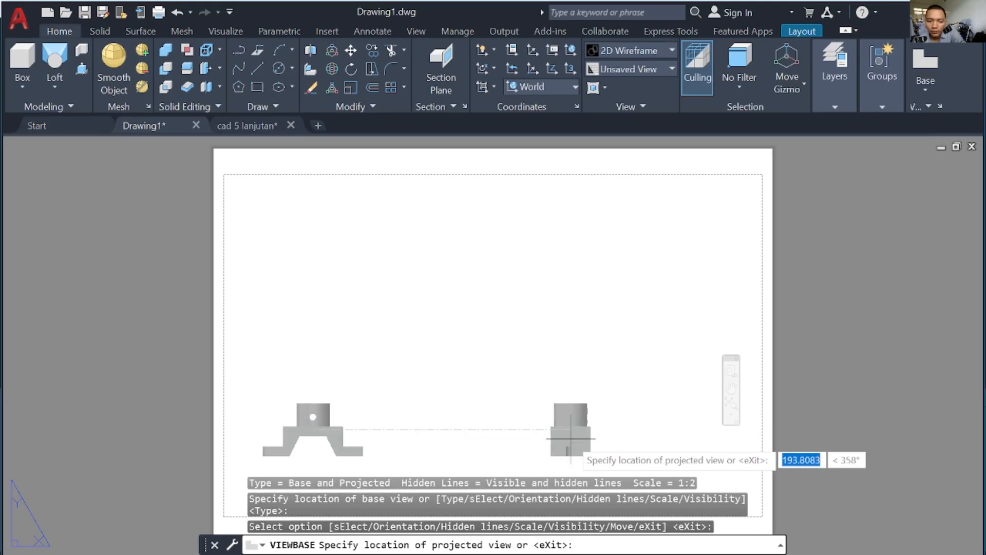
pyautogui.click(571, 438)
pyautogui.click(581, 268)
pyautogui.click(313, 280)
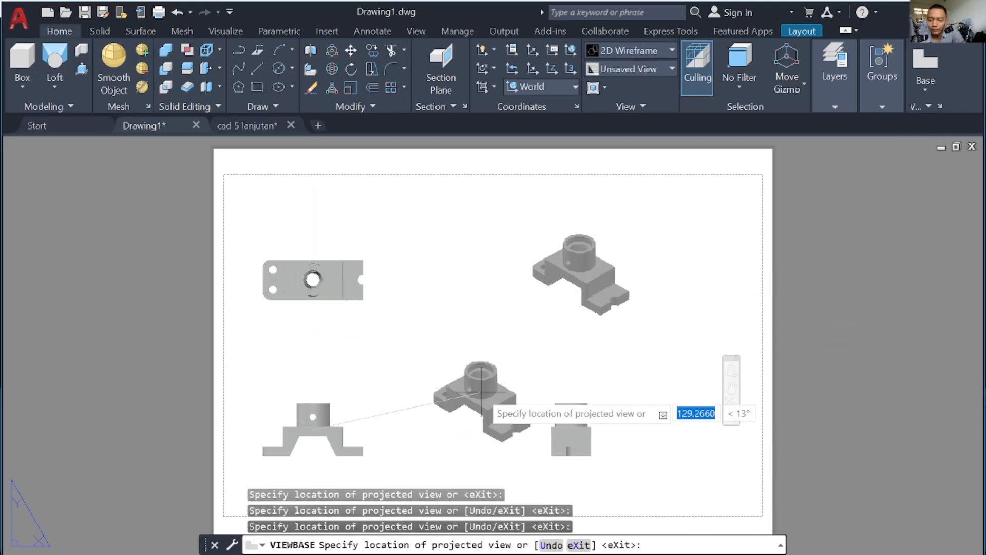
pyautogui.press('Return')
# - Add a horizontal dimension between the two long dashed vertical lines of the plan view, placed just above the outline
pyautogui.click(225, 31)
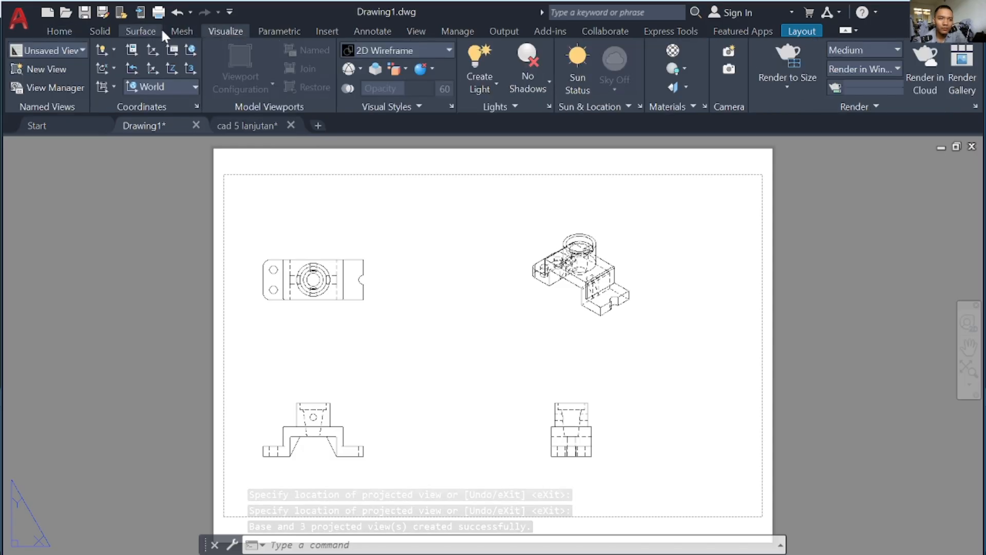
pyautogui.click(182, 31)
pyautogui.click(226, 31)
pyautogui.click(372, 31)
pyautogui.click(261, 66)
pyautogui.scroll(5, 302, 213)
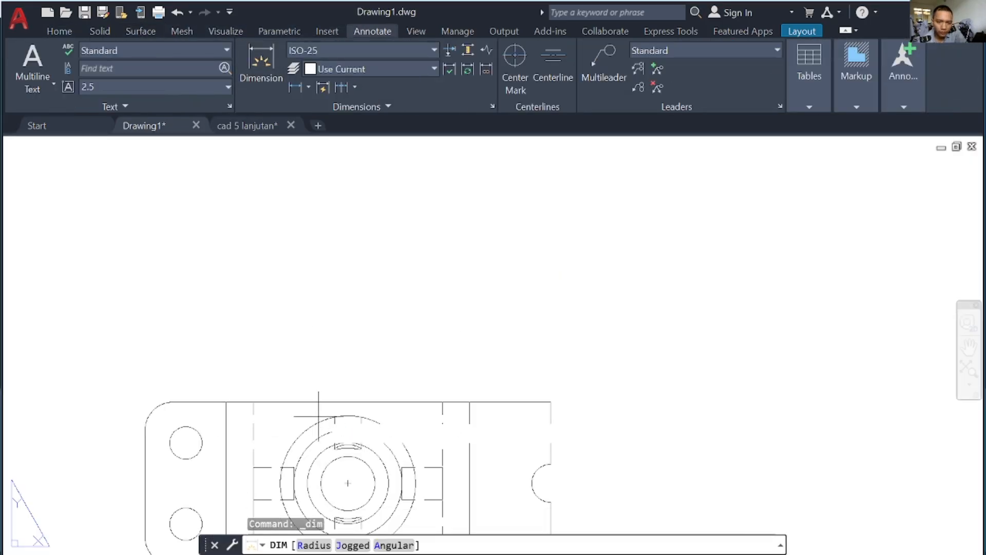
pyautogui.click(252, 402)
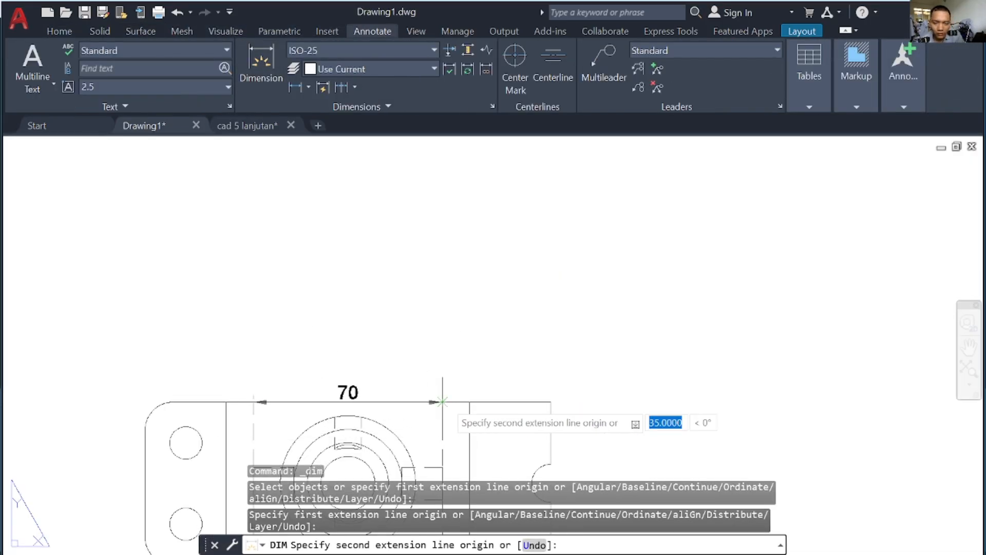
pyautogui.click(443, 402)
pyautogui.click(391, 381)
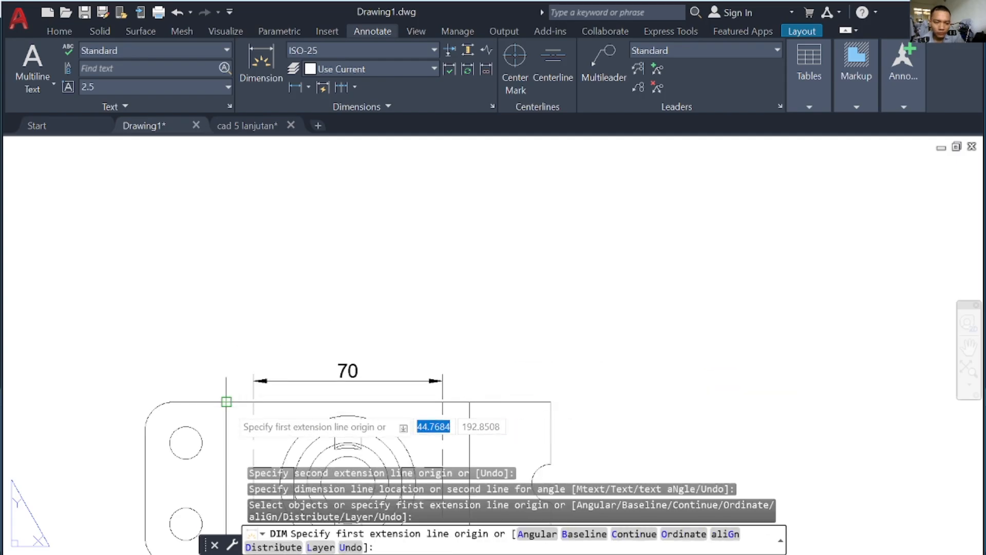
pyautogui.click(226, 401)
pyautogui.click(469, 401)
pyautogui.press('Escape')
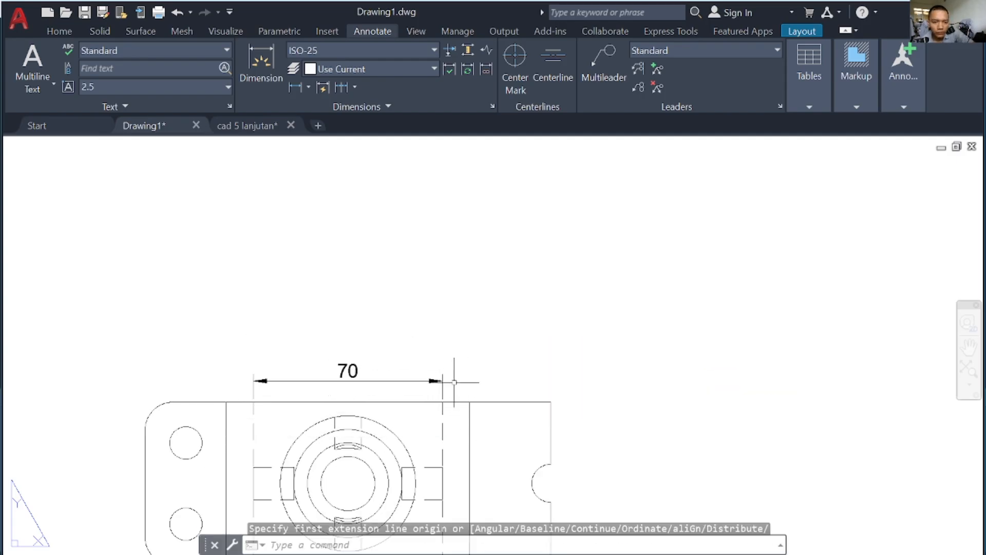
pyautogui.click(226, 403)
pyautogui.press('Escape')
# - Dimension the width between the solid step edges and the overall length, stacked above the plan view's first dimension
pyautogui.click(262, 69)
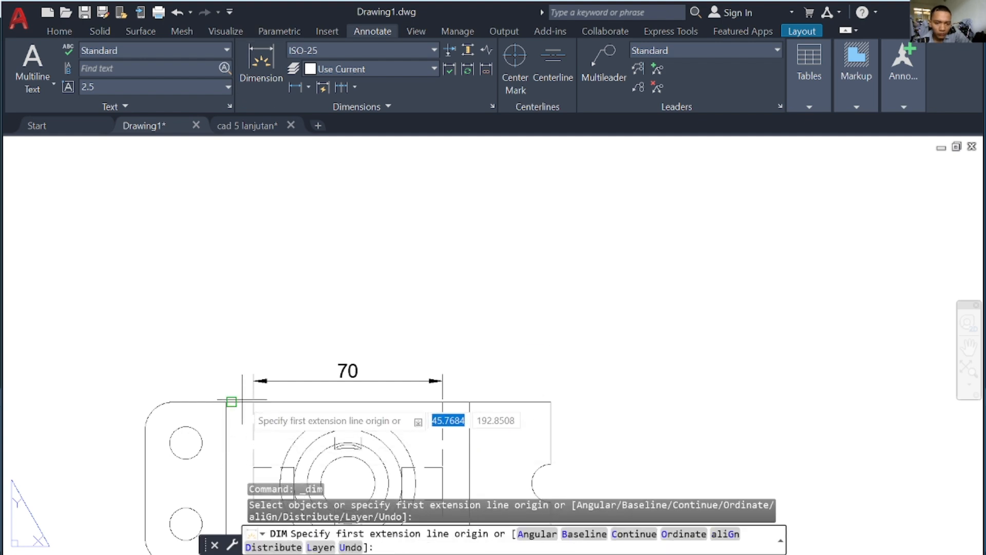
pyautogui.click(226, 402)
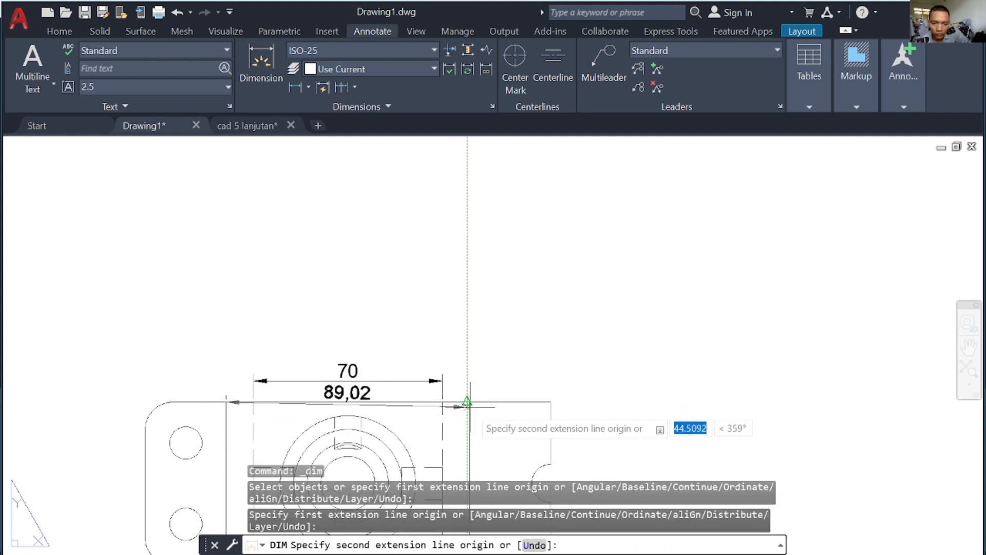
pyautogui.click(469, 402)
pyautogui.click(513, 352)
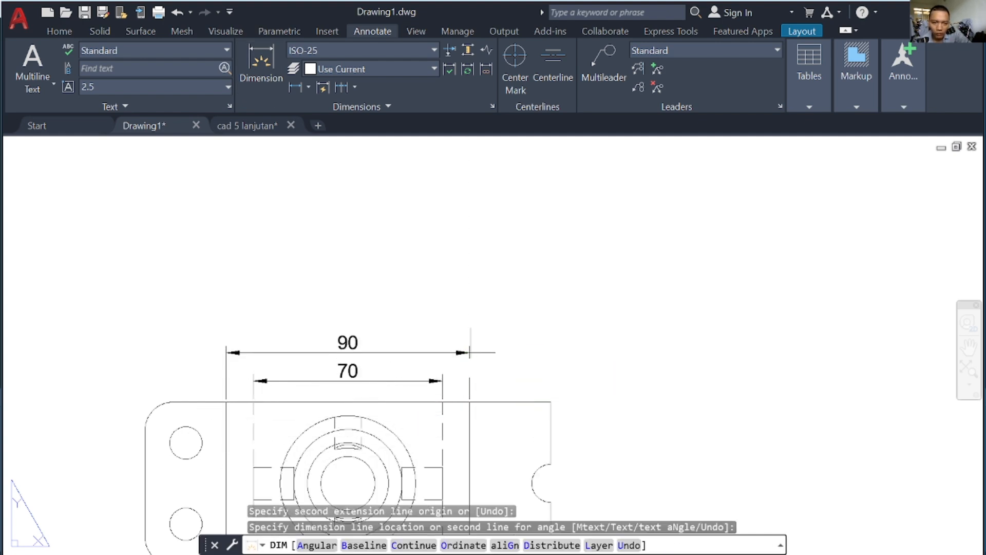
pyautogui.click(145, 429)
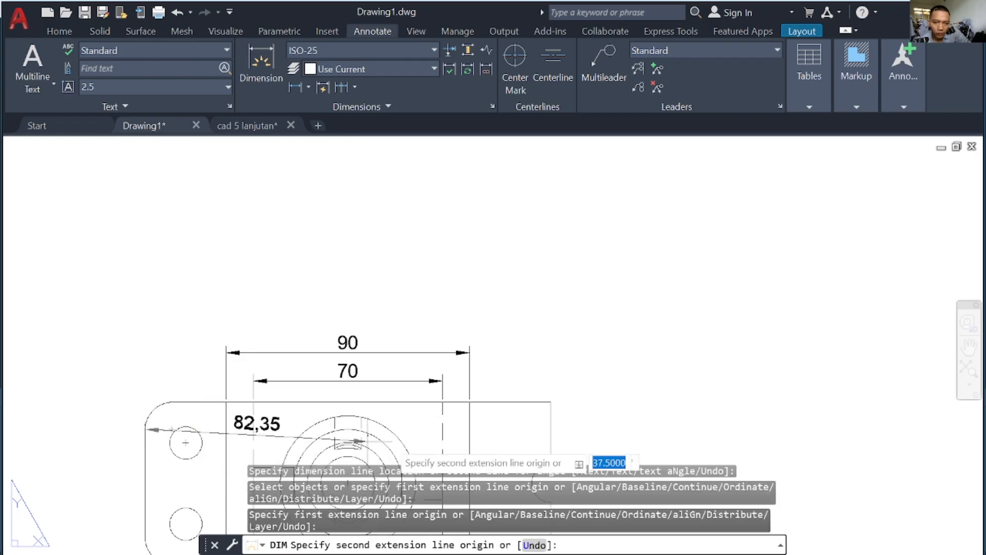
pyautogui.click(544, 423)
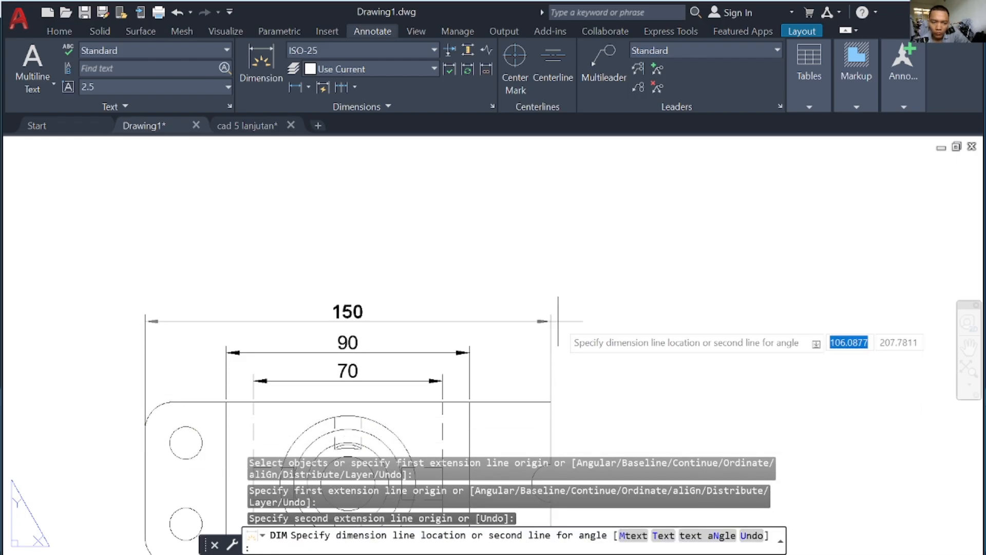
pyautogui.click(552, 319)
# - Dimension the rounded upper corner's radius and the straight length of the plan view's left edge
pyautogui.scroll(-2, 242, 380)
pyautogui.scroll(4, 188, 362)
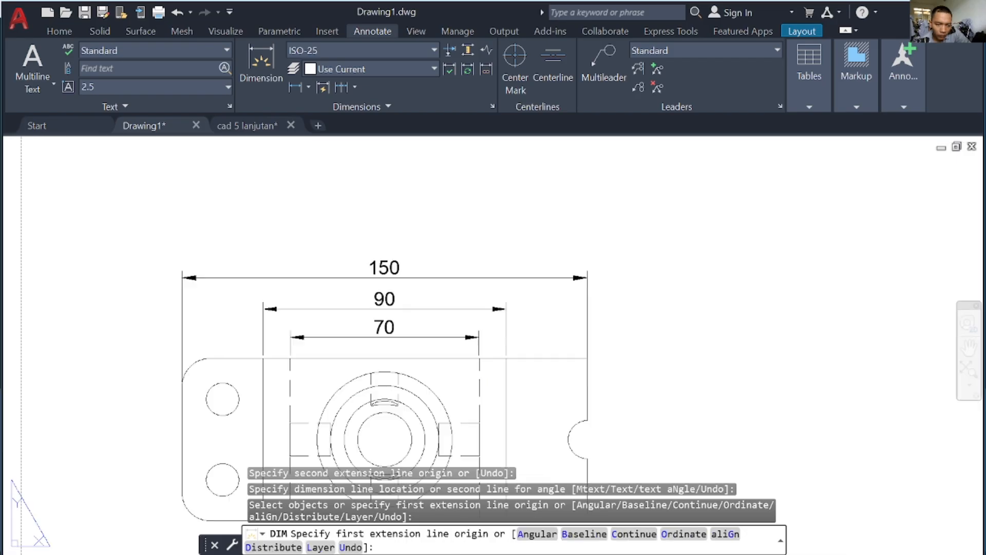
pyautogui.click(261, 64)
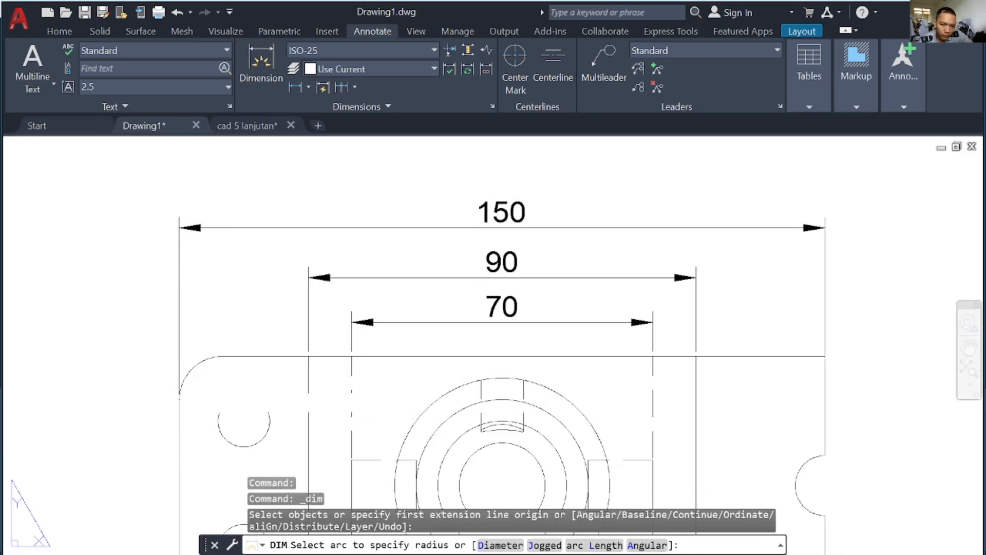
pyautogui.click(172, 367)
pyautogui.click(179, 416)
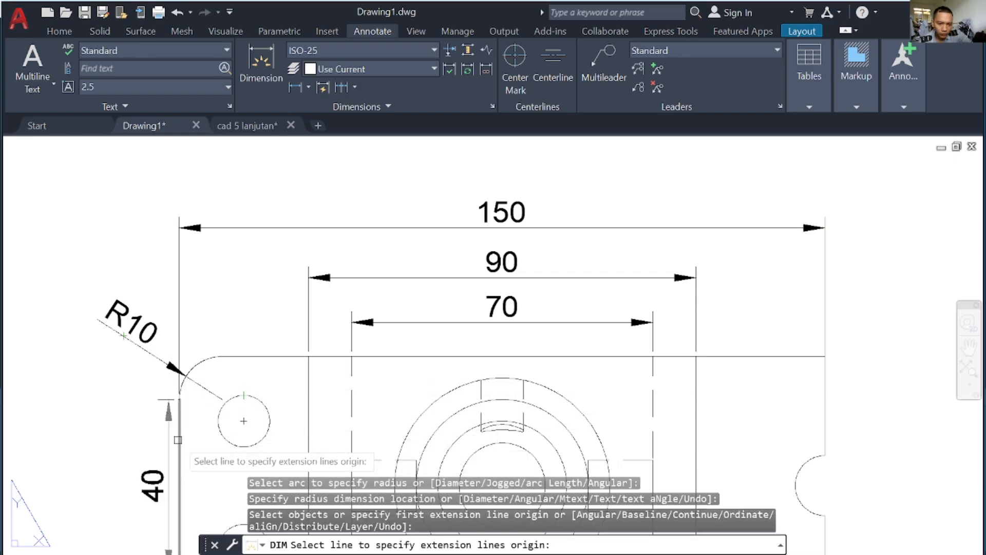
pyautogui.click(166, 446)
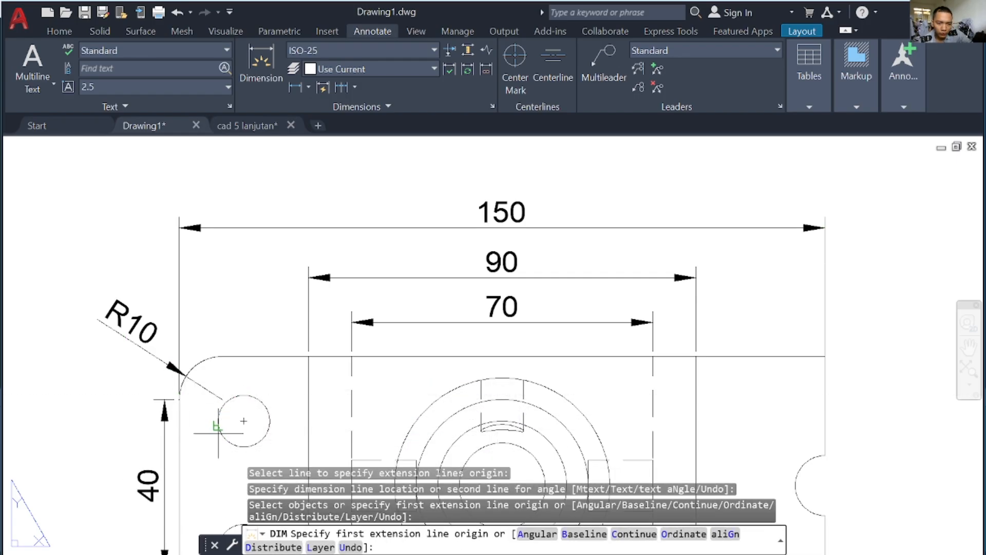
# - Dimension the centre spacing of the two mounting holes and the upper hole's diameter, both placed left of the plan view
pyautogui.moveTo(244, 463); pyautogui.dragTo(252, 355, button='middle')
pyautogui.click(252, 442)
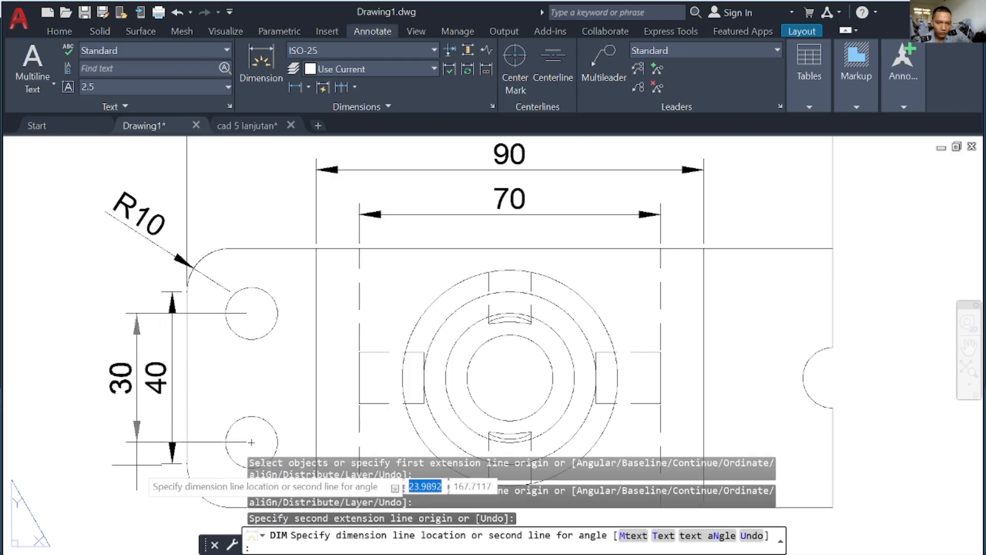
pyautogui.click(137, 457)
pyautogui.click(251, 339)
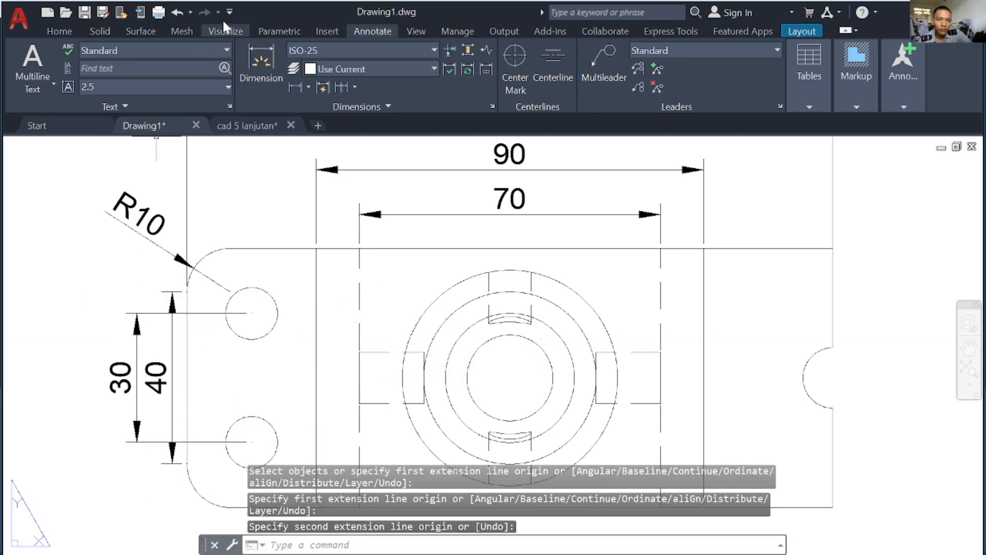
pyautogui.click(261, 64)
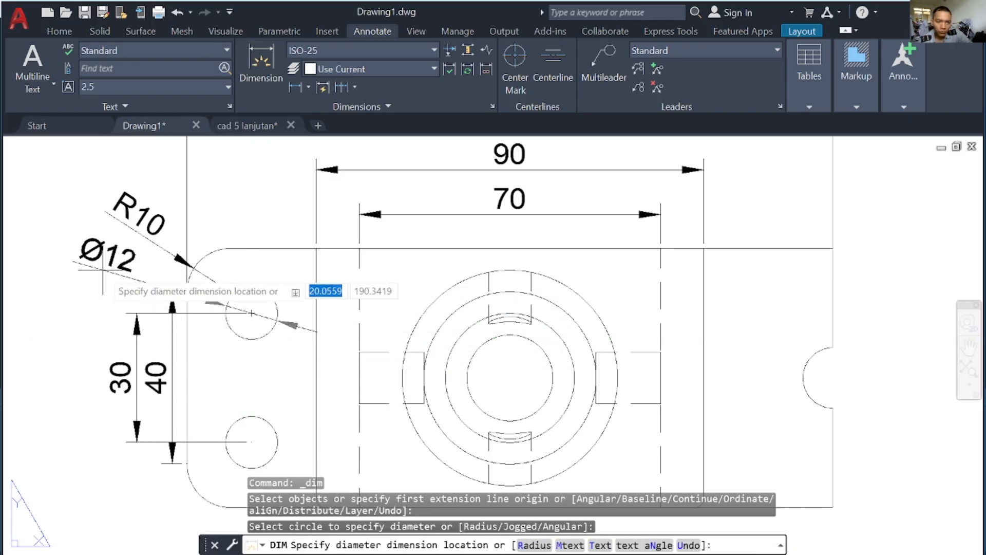
pyautogui.click(90, 266)
# - Dimension the diameters of the four concentric boss circles, lining up their texts to the right of the plan view
pyautogui.click(451, 287)
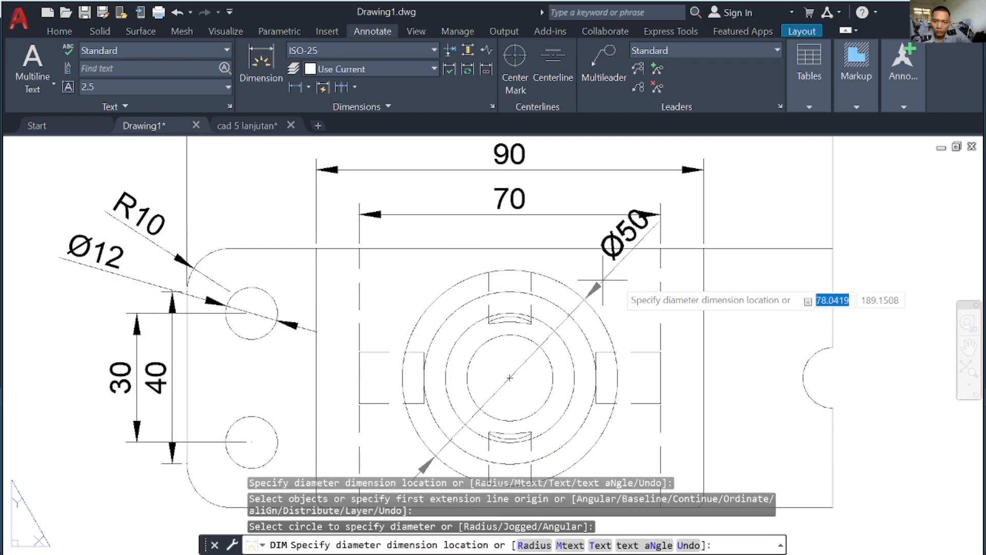
pyautogui.click(953, 205)
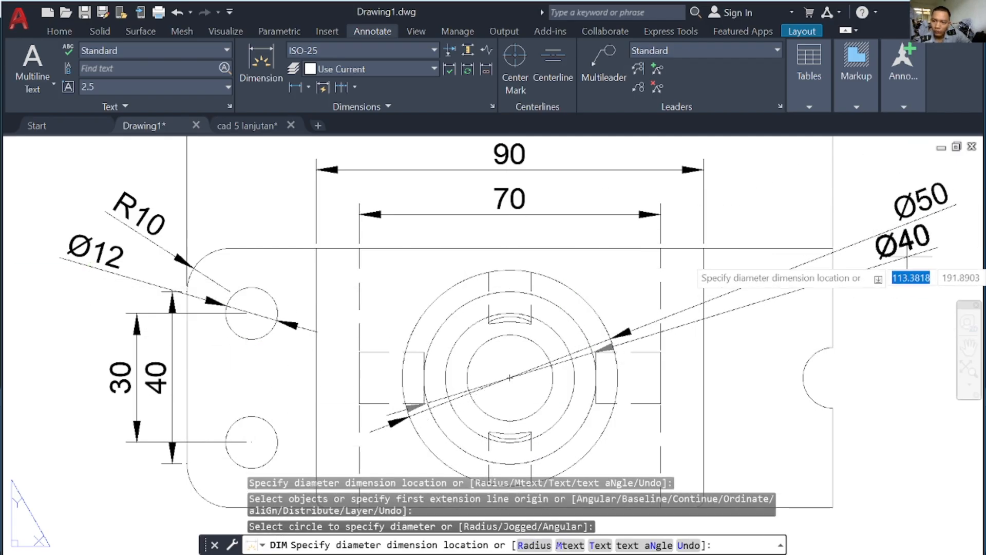
pyautogui.click(945, 259)
pyautogui.scroll(-2, 537, 414)
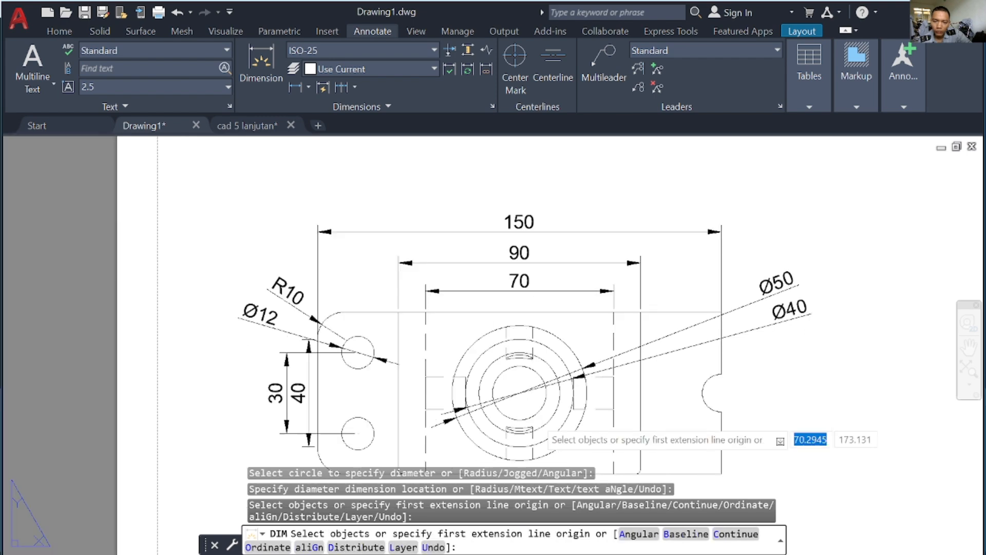
pyautogui.moveTo(537, 414); pyautogui.dragTo(539, 339, button='middle')
pyautogui.click(555, 333)
pyautogui.click(721, 317)
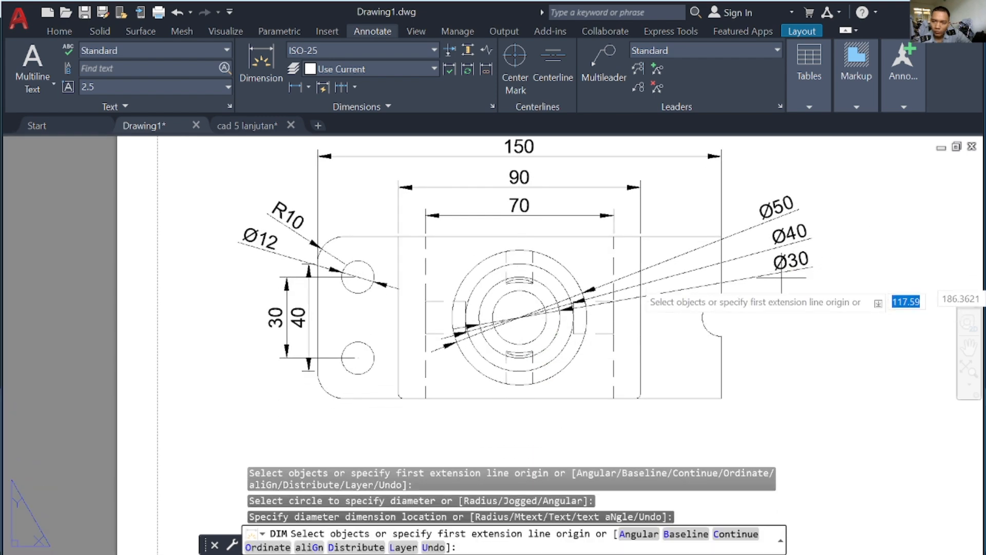
pyautogui.click(544, 310)
pyautogui.click(799, 303)
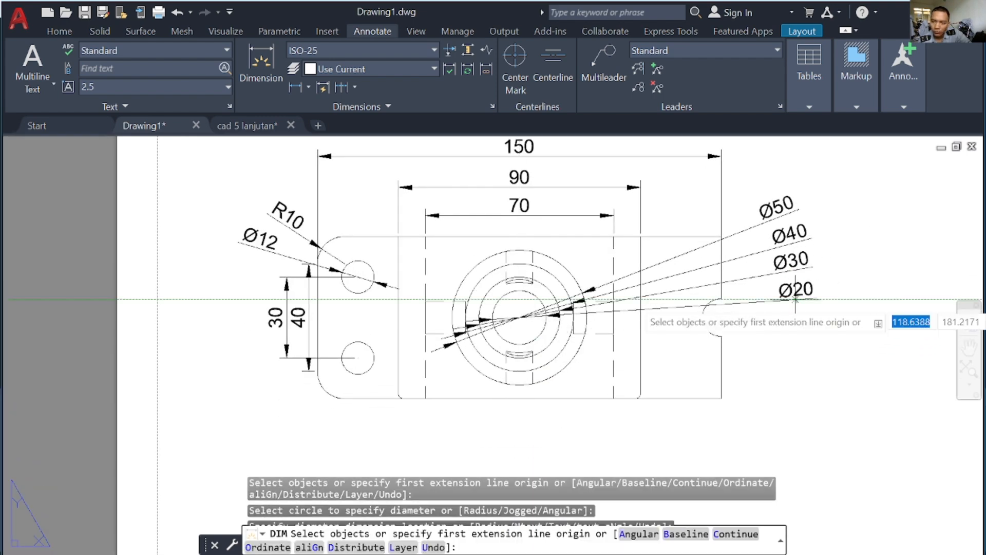
# - Dimension the distance from the plan view's upper edge to the notch centre, and the radius of the notch
pyautogui.click(713, 306)
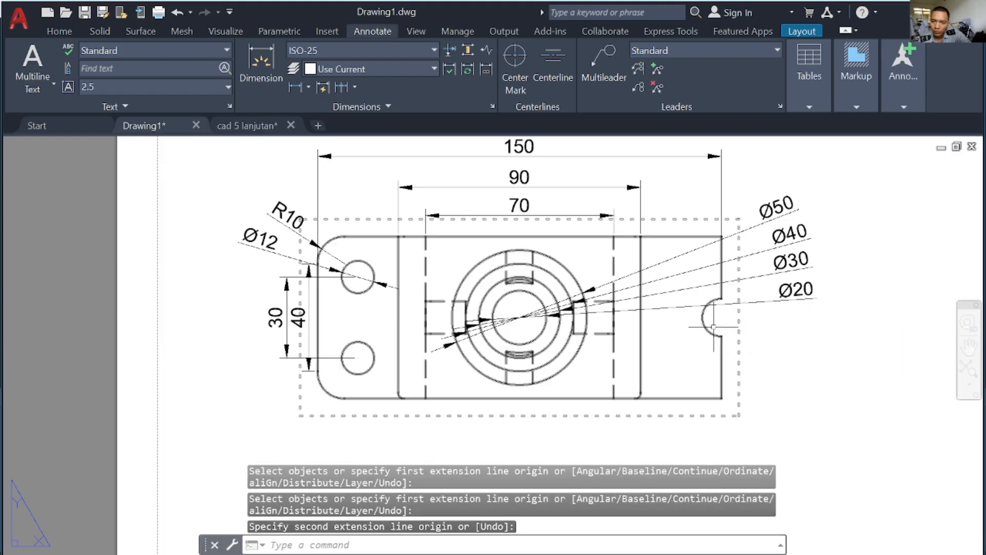
pyautogui.click(261, 64)
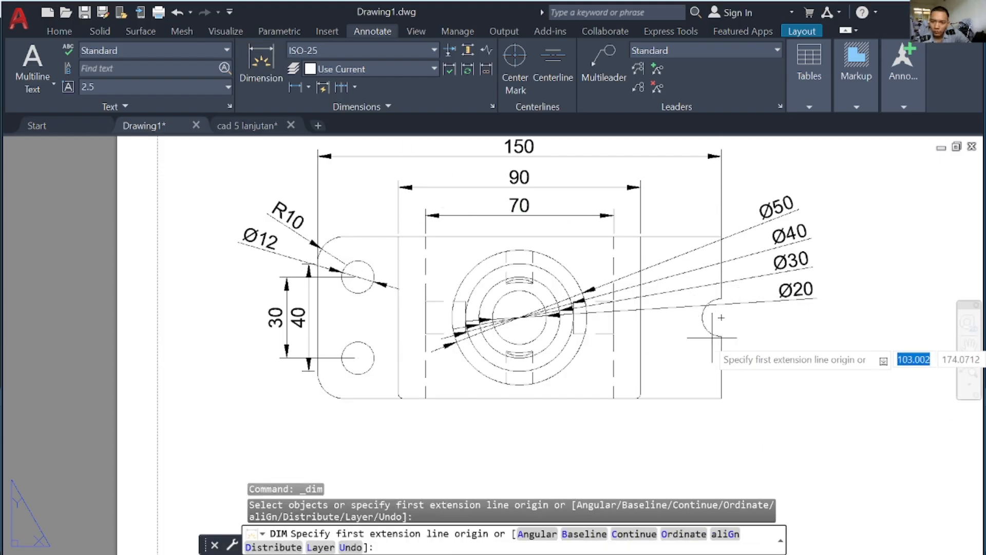
pyautogui.scroll(4, 698, 307)
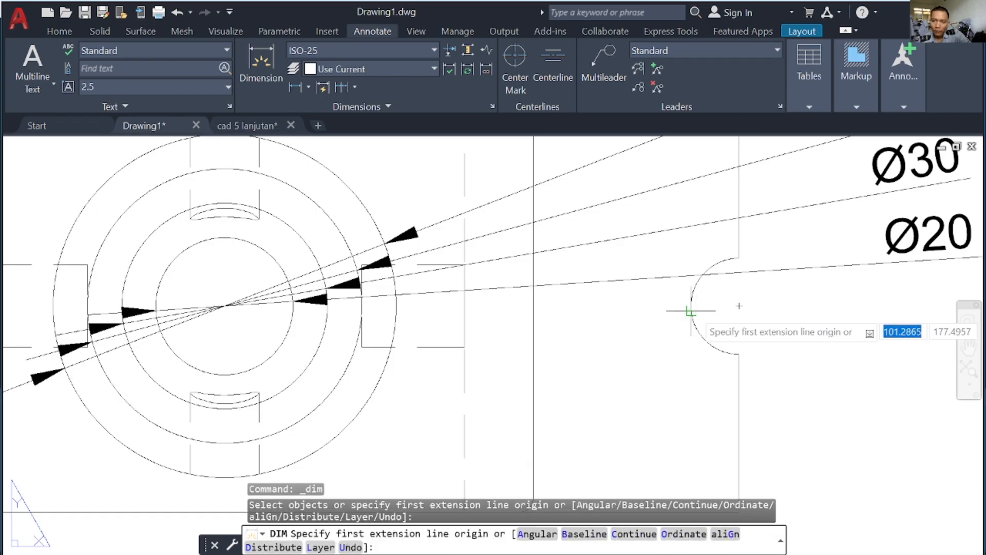
pyautogui.scroll(-4, 690, 311)
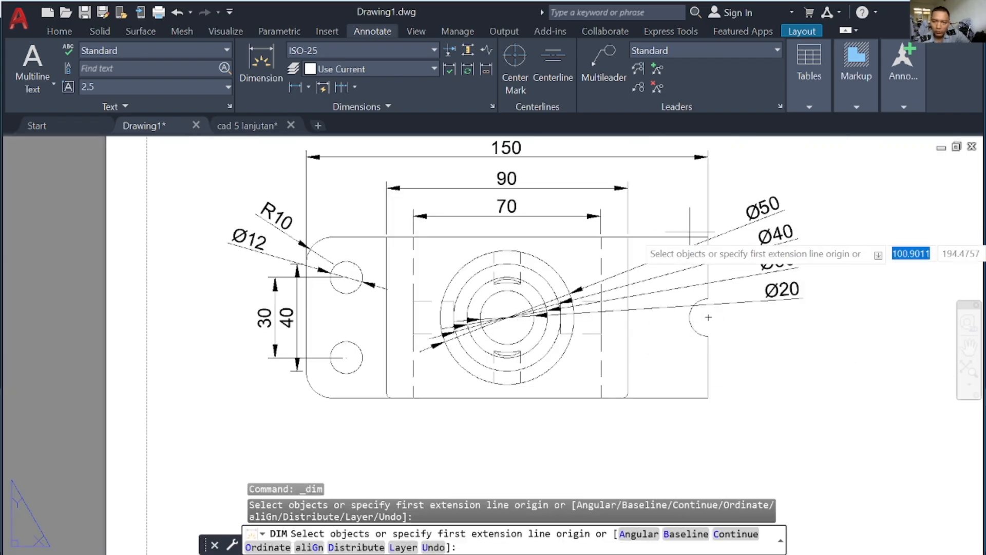
pyautogui.click(709, 238)
pyautogui.click(707, 318)
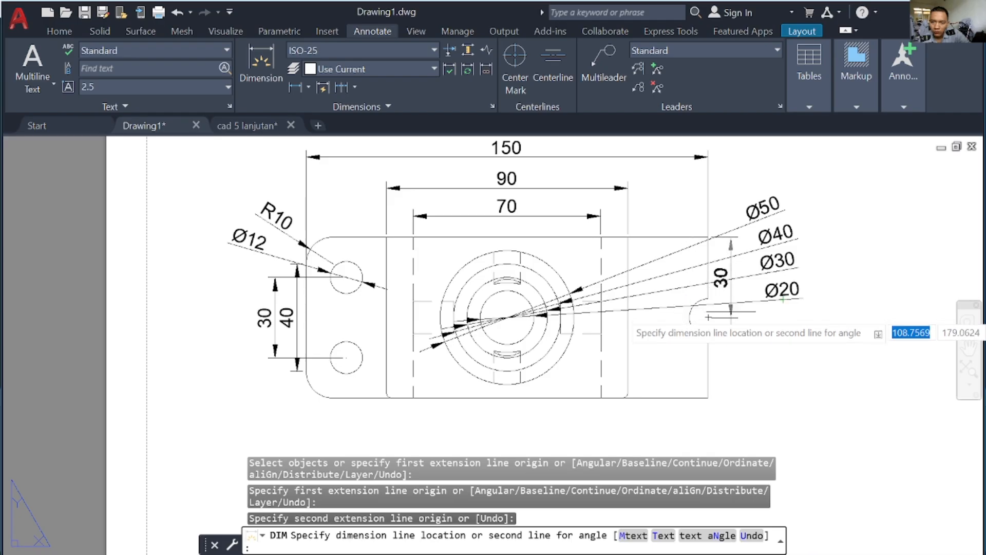
pyautogui.click(835, 317)
pyautogui.click(696, 332)
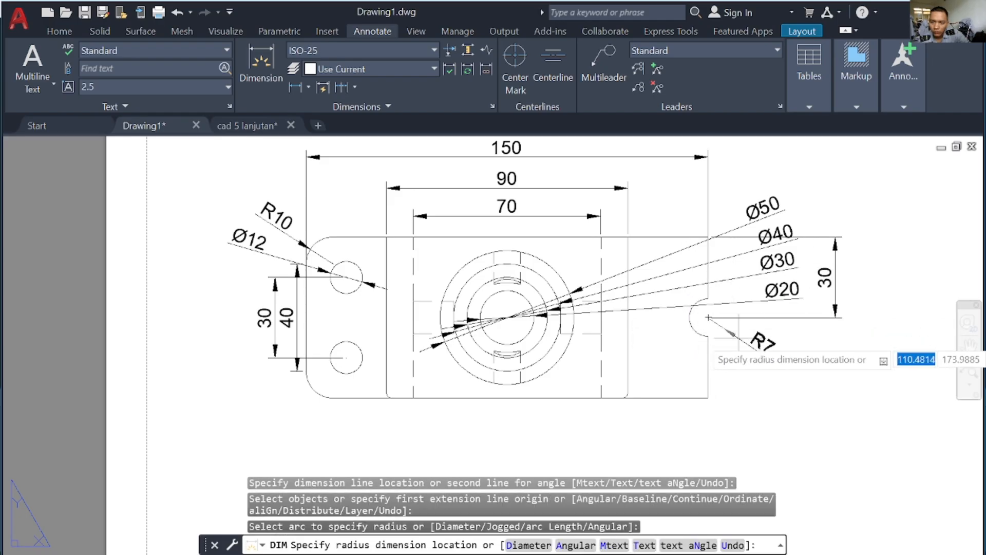
pyautogui.click(782, 344)
# - Dimension the thickness of the right base flange in the front view
pyautogui.moveTo(552, 423); pyautogui.dragTo(512, 302, button='middle')
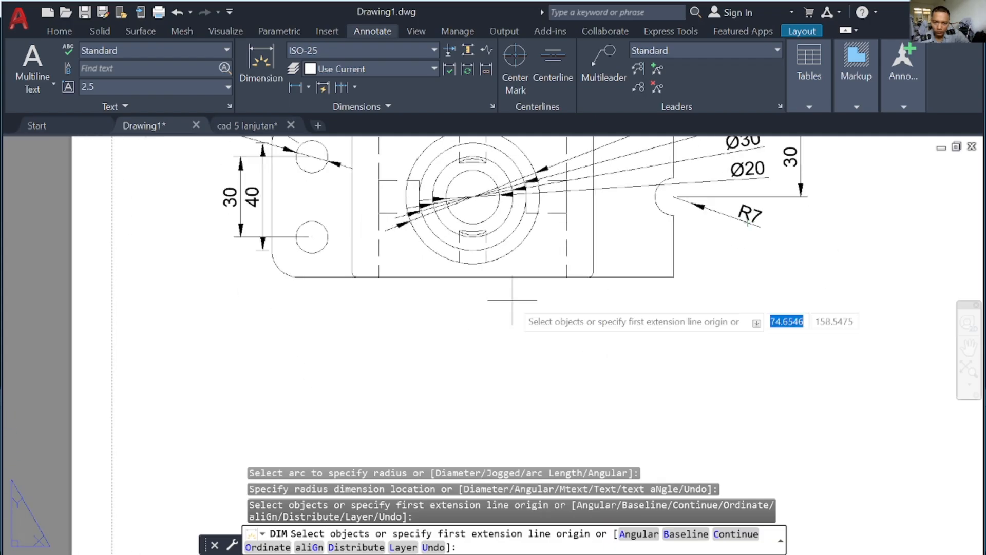
pyautogui.moveTo(521, 482); pyautogui.dragTo(685, 41, button='middle')
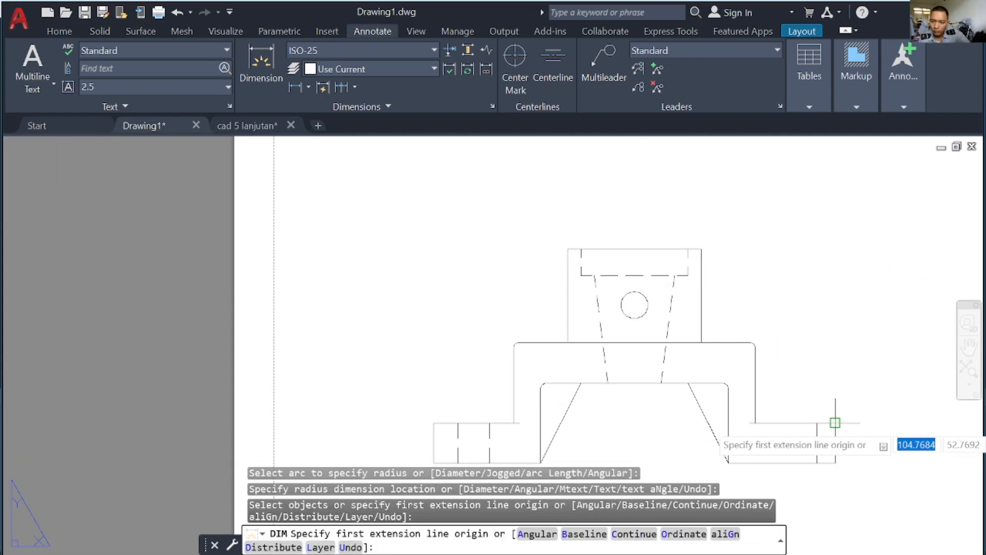
pyautogui.click(836, 423)
pyautogui.click(836, 462)
pyautogui.click(858, 444)
# - Dimension the straight upper edge of the bridge in the front view, placing the dimension above the boss
pyautogui.click(735, 342)
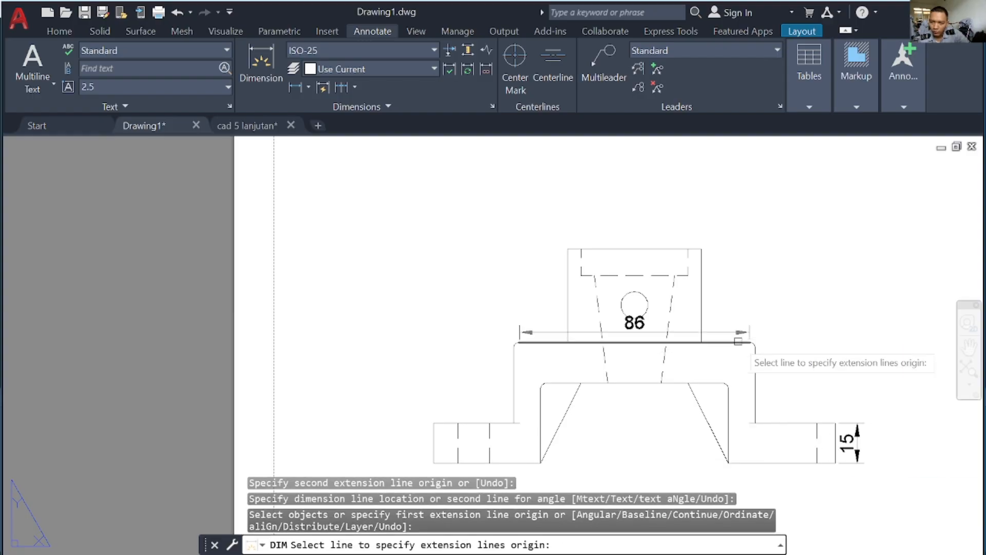
pyautogui.press('Escape')
pyautogui.click(270, 63)
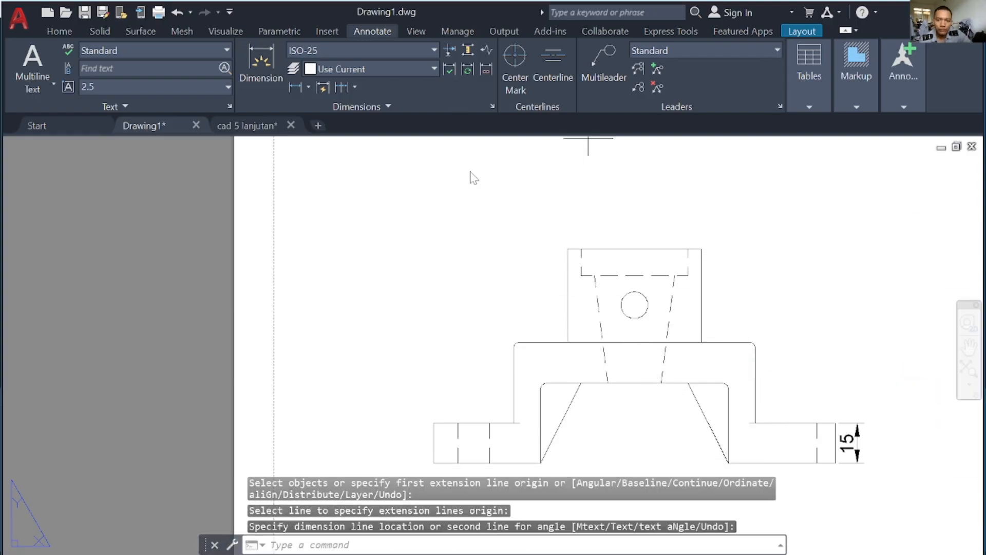
pyautogui.click(730, 343)
pyautogui.click(738, 236)
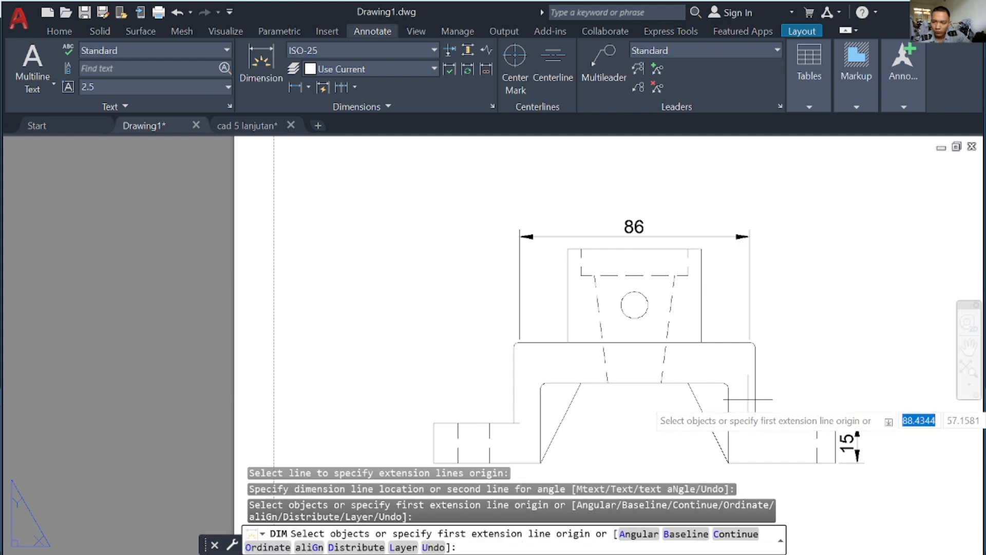
# - Dimension the height from the base to the bridge's upper edge in the front view, outside the flange thickness dimension
pyautogui.click(754, 343)
pyautogui.click(748, 463)
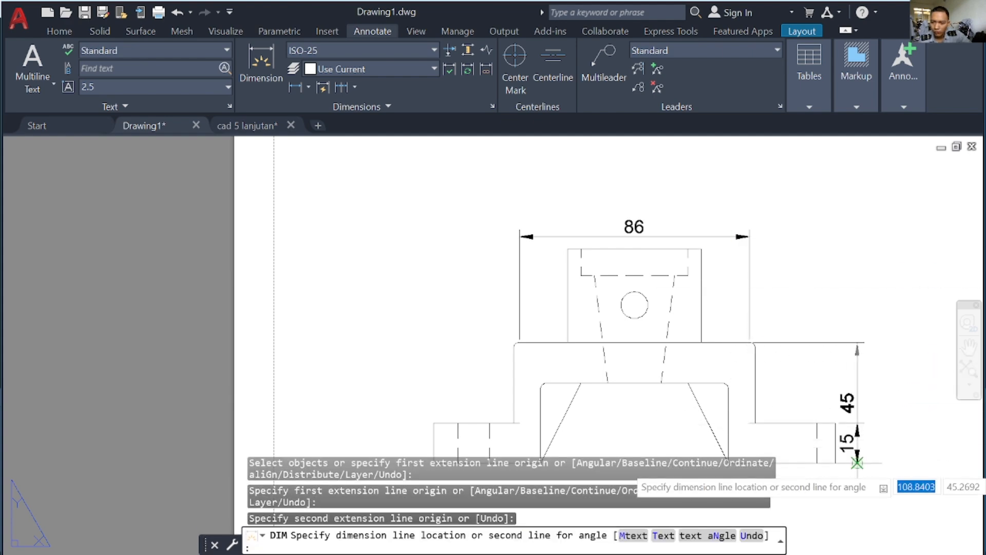
pyautogui.click(878, 470)
pyautogui.click(627, 383)
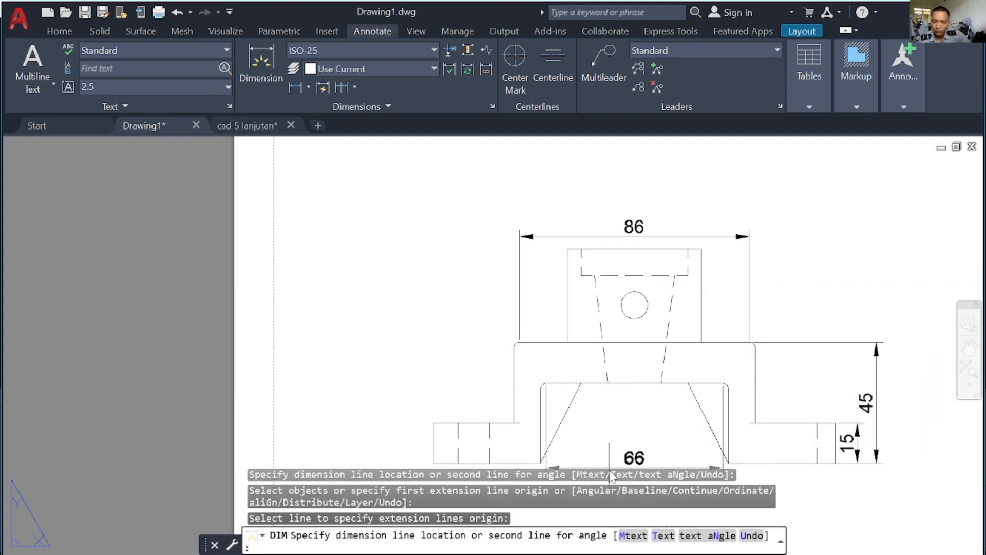
pyautogui.moveTo(617, 457); pyautogui.dragTo(626, 290, button='middle')
pyautogui.press('Escape')
# - Dimension the width of the opening under the bridge and the right base flange's lower edge, lining both up below the front view
pyautogui.press('space')
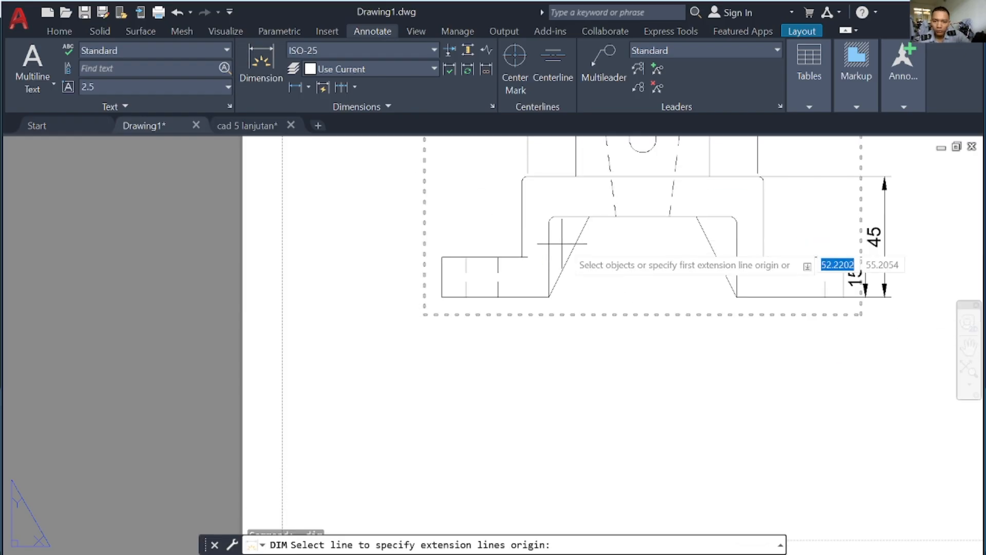
pyautogui.click(548, 297)
pyautogui.click(737, 297)
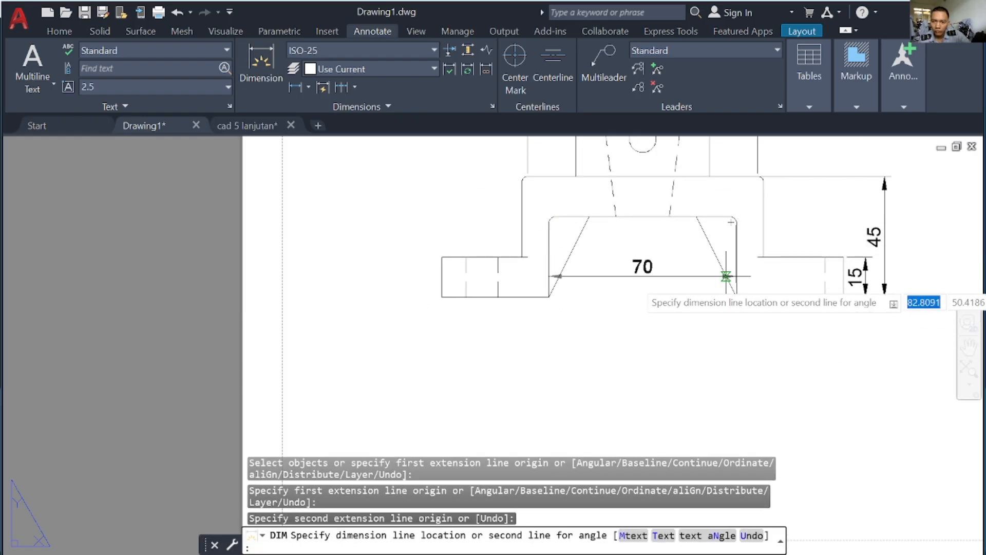
pyautogui.click(728, 331)
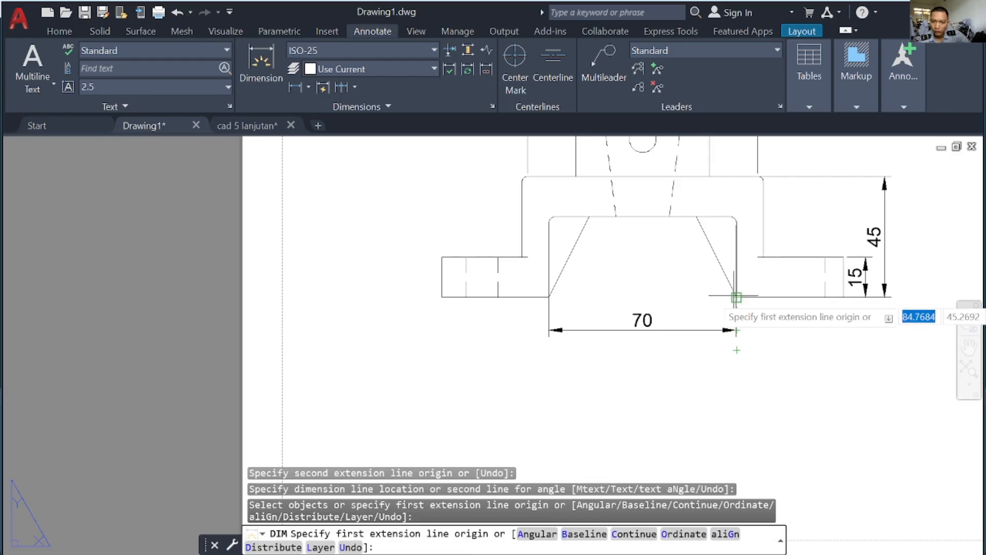
pyautogui.click(737, 297)
pyautogui.click(844, 297)
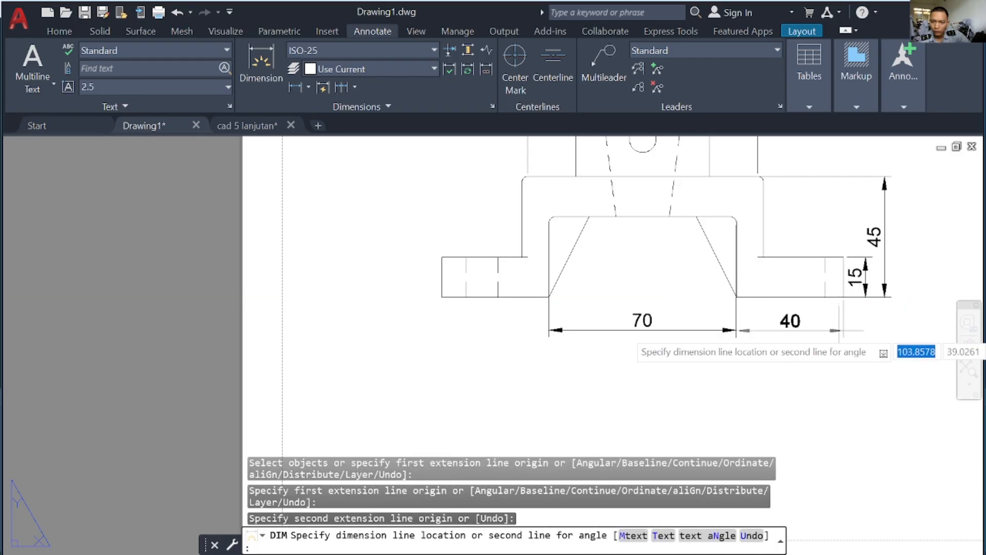
pyautogui.click(840, 330)
# - Dimension the vertical distance from the boss's upper edge to the cross hole's centre, placing it to the right of the boss
pyautogui.scroll(-3, 668, 301)
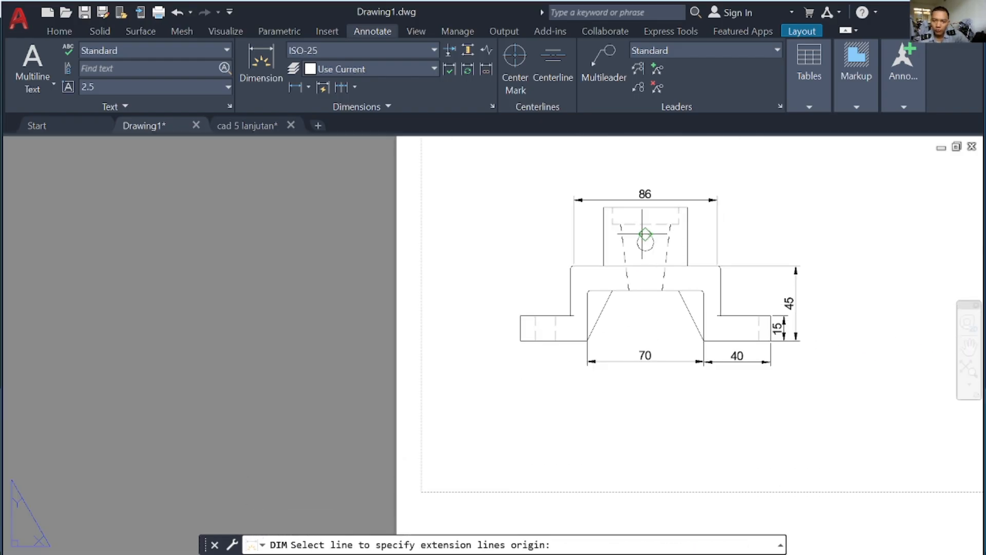
pyautogui.click(646, 224)
pyautogui.scroll(4, 642, 236)
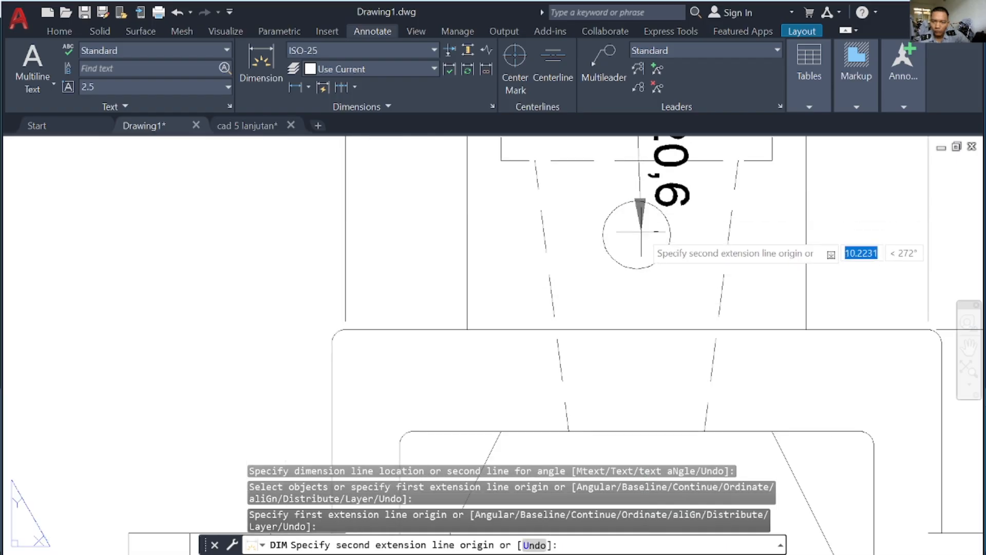
pyautogui.scroll(-2, 636, 240)
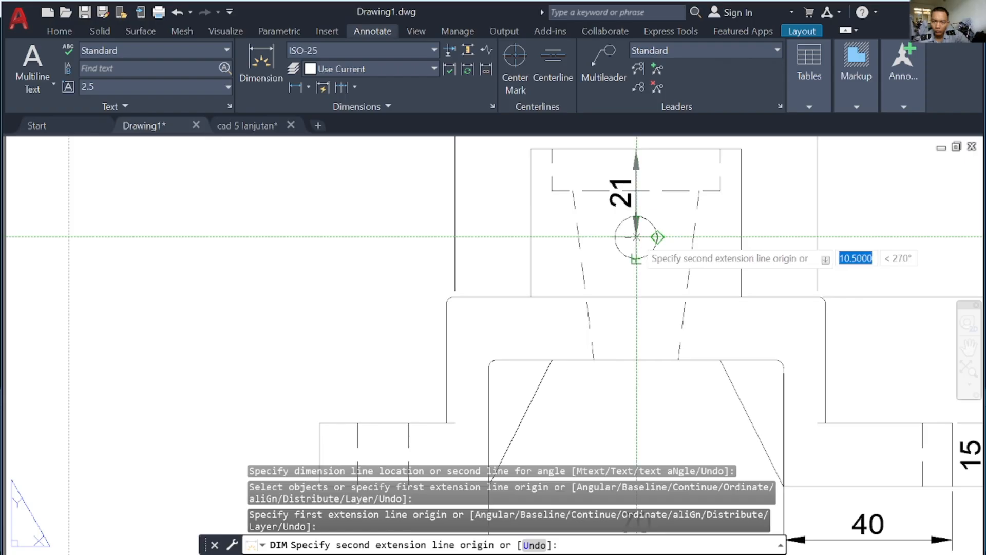
pyautogui.click(636, 237)
pyautogui.scroll(-4, 636, 237)
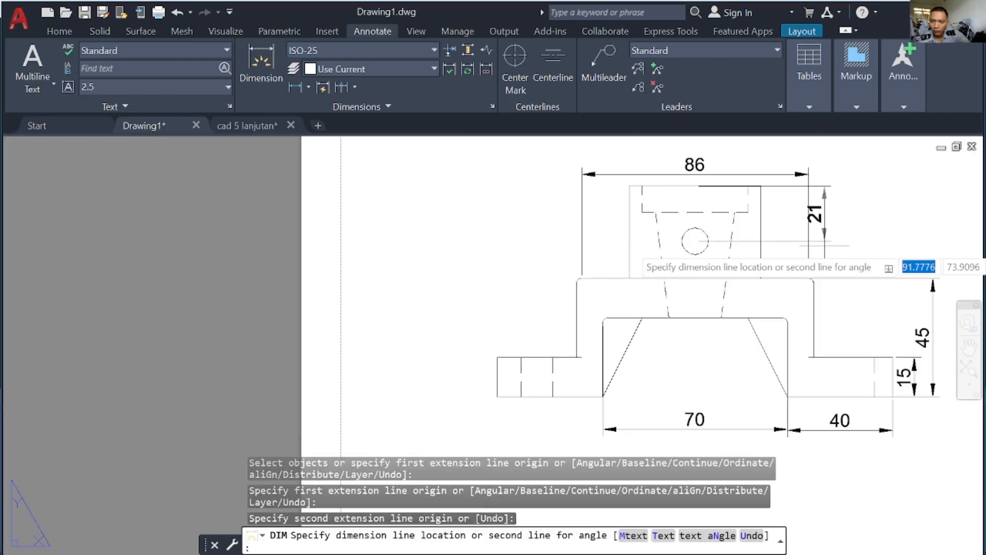
pyautogui.click(837, 245)
# - Dimension the boss height above the bridge in the front view, in line with the base-to-bridge height dimension
pyautogui.click(763, 187)
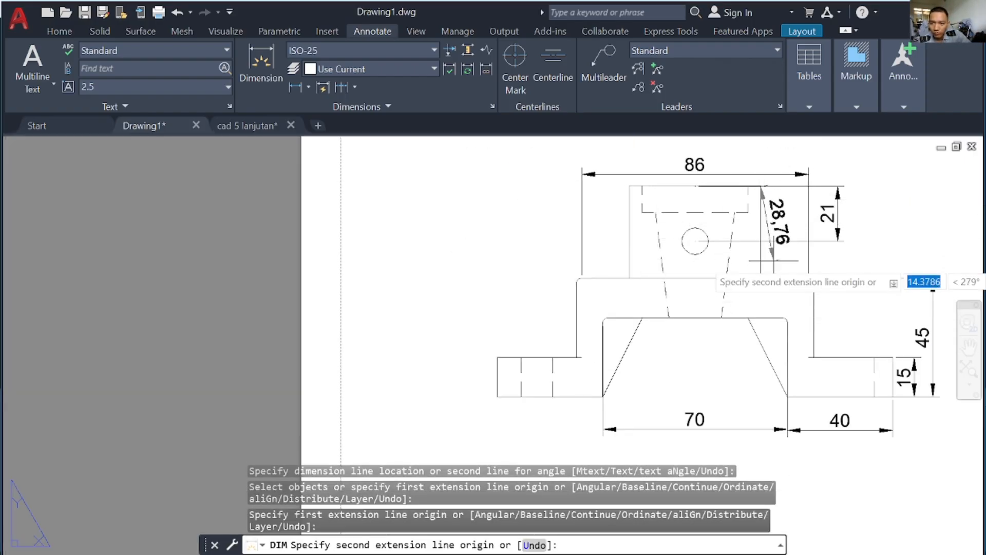
pyautogui.click(761, 278)
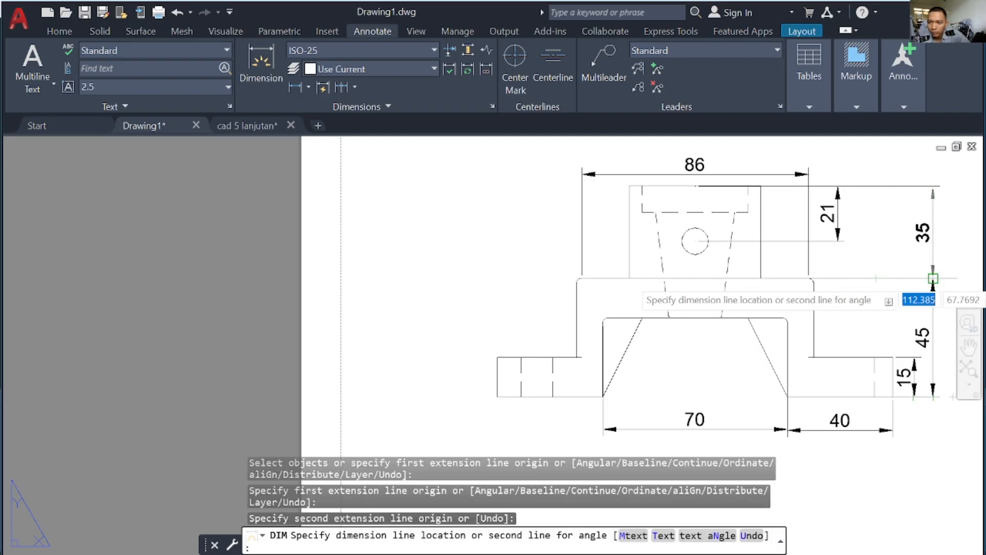
pyautogui.click(933, 279)
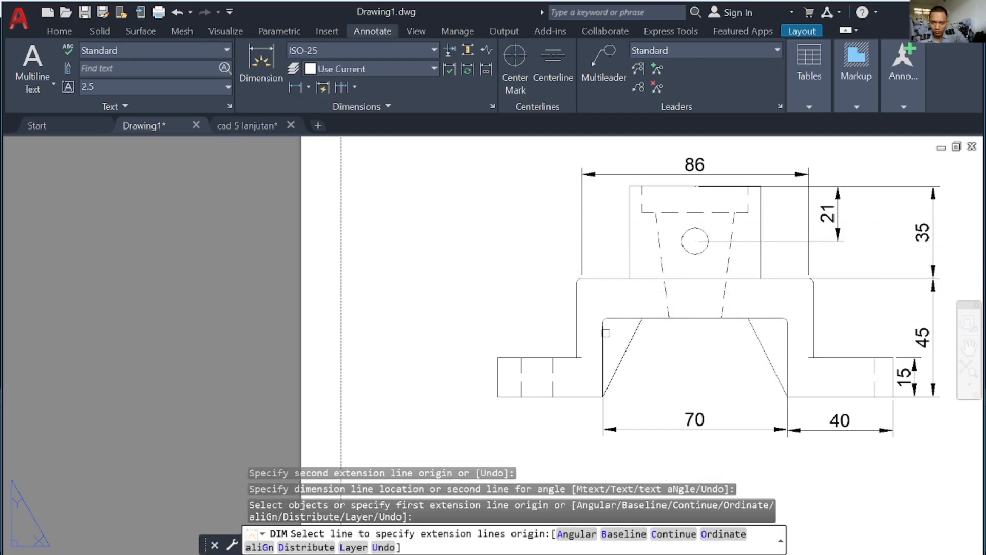
pyautogui.scroll(-5, 511, 240)
pyautogui.scroll(8, 520, 262)
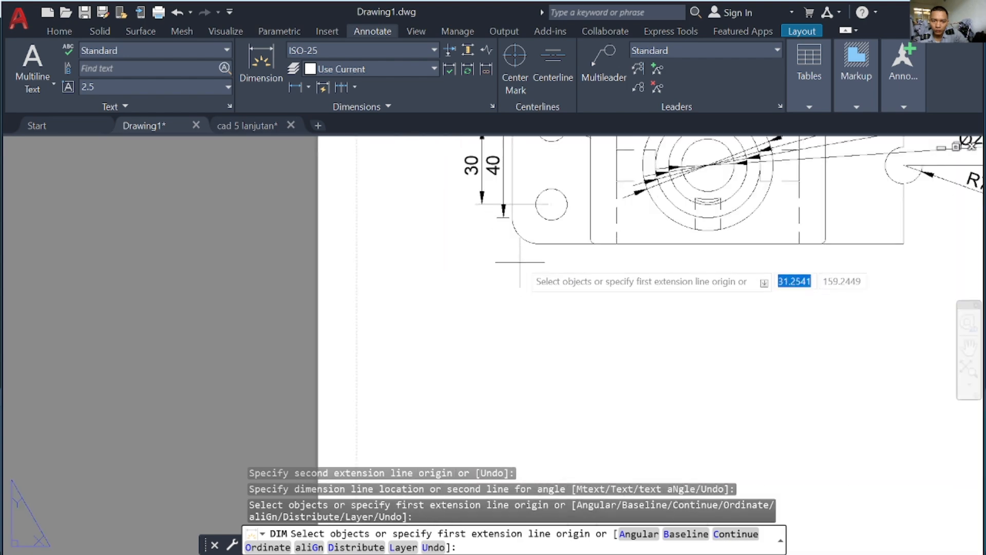
pyautogui.moveTo(520, 262); pyautogui.dragTo(508, 370, button='middle')
pyautogui.click(539, 312)
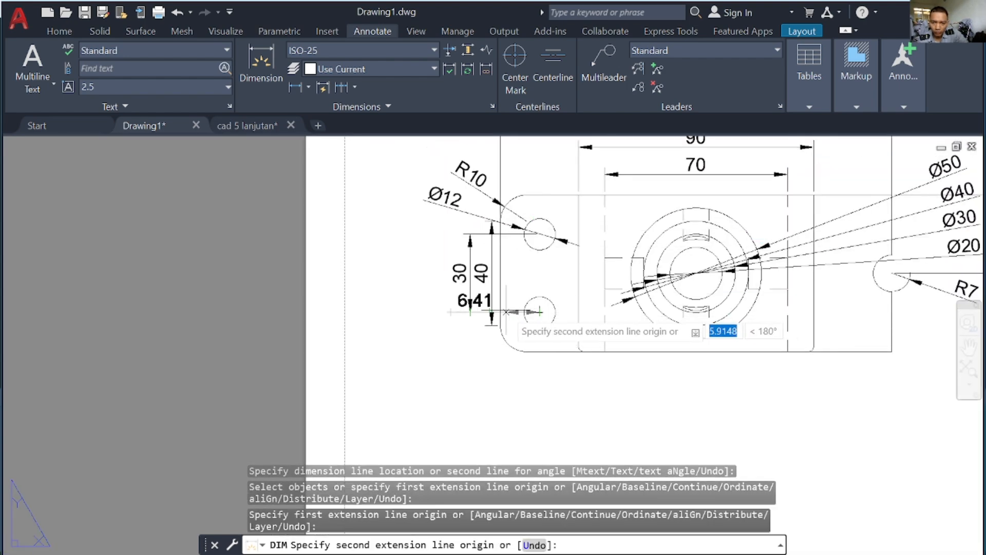
pyautogui.scroll(5, 497, 314)
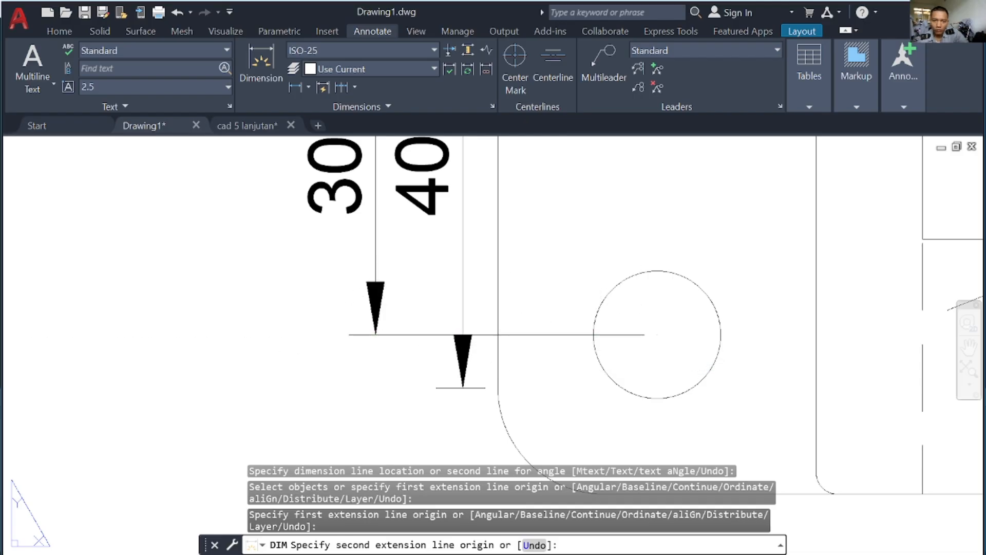
pyautogui.press('Escape')
# - Dimension the horizontal distance from the plan view's left edge to the lower mounting hole's centre, placing it below the view
pyautogui.scroll(-2, 581, 159)
pyautogui.moveTo(580, 158); pyautogui.dragTo(563, 388, button='middle')
pyautogui.click(262, 62)
pyautogui.moveTo(521, 485); pyautogui.dragTo(534, 379, button='middle')
pyautogui.click(534, 378)
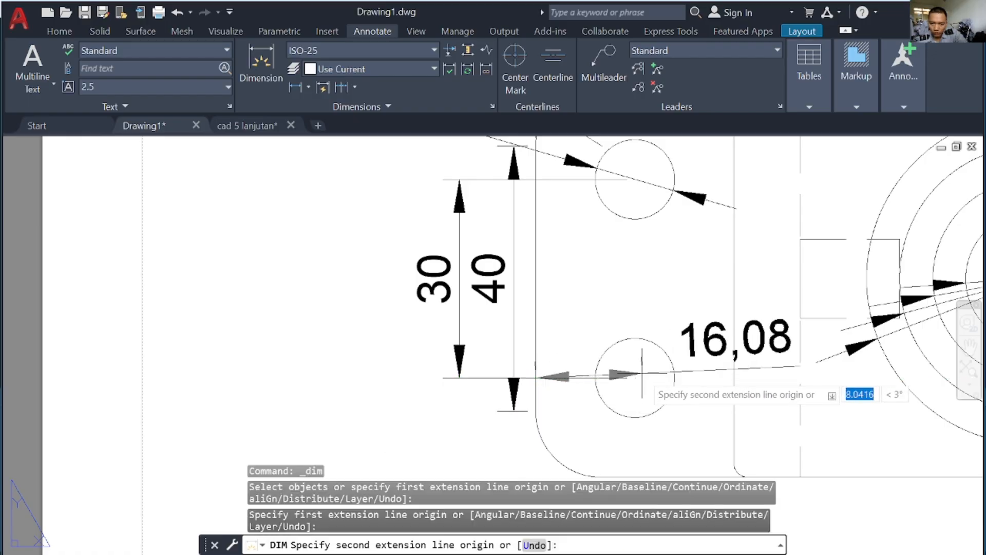
pyautogui.click(635, 378)
pyautogui.moveTo(641, 428); pyautogui.dragTo(668, 293, button='middle')
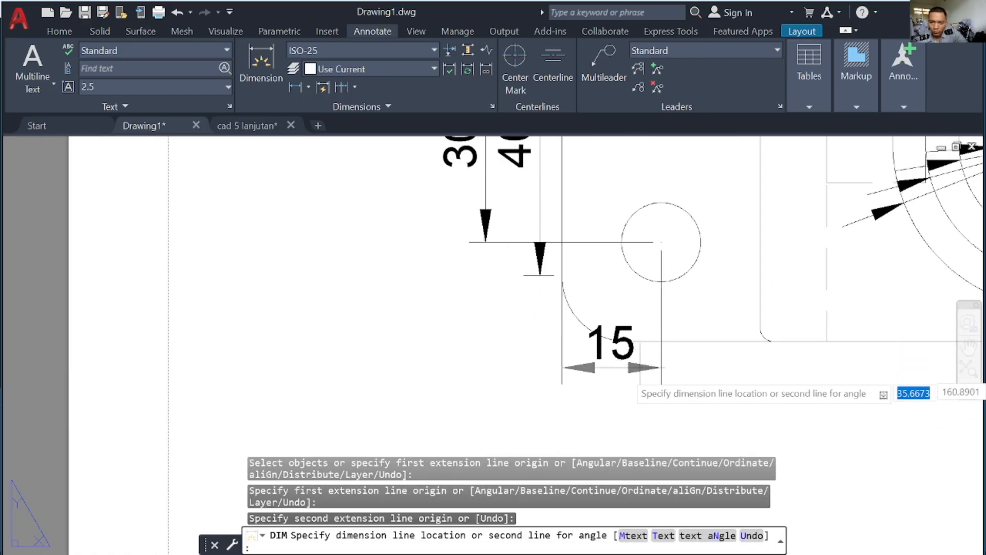
pyautogui.click(665, 410)
pyautogui.scroll(-5, 689, 320)
pyautogui.scroll(1, 760, 323)
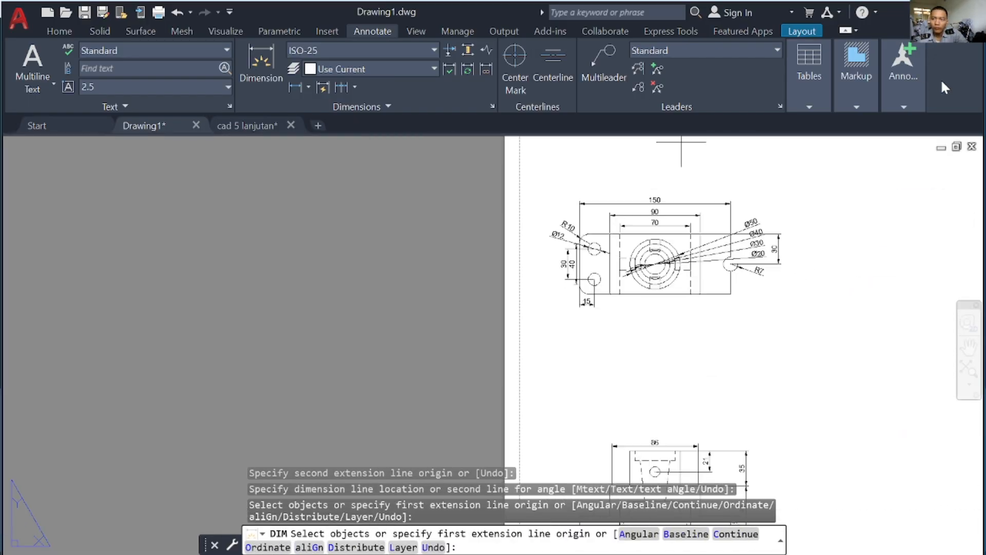
pyautogui.scroll(-1, 822, 315)
pyautogui.moveTo(822, 315); pyautogui.dragTo(606, 306, button='middle')
pyautogui.scroll(-2, 639, 364)
pyautogui.scroll(3, 632, 198)
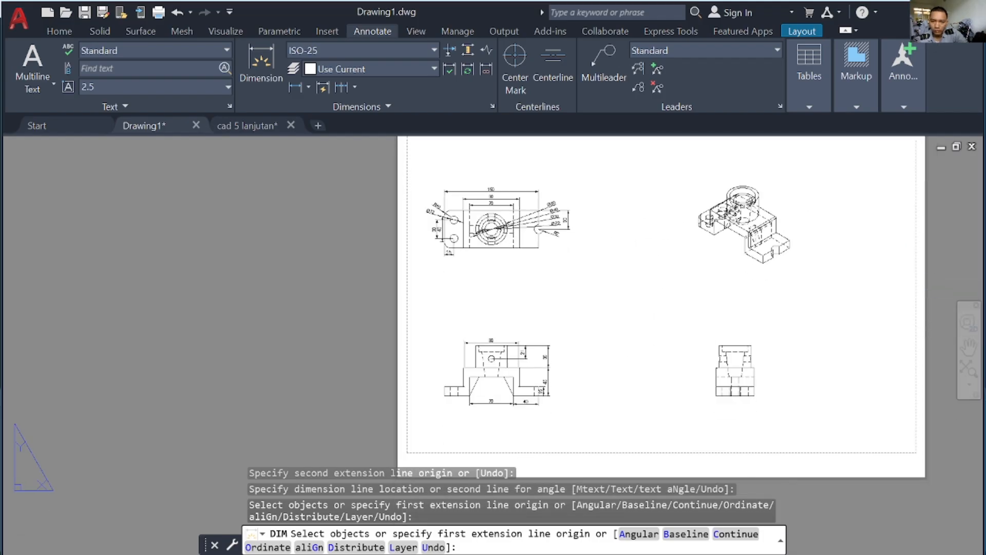
pyautogui.scroll(2, 589, 301)
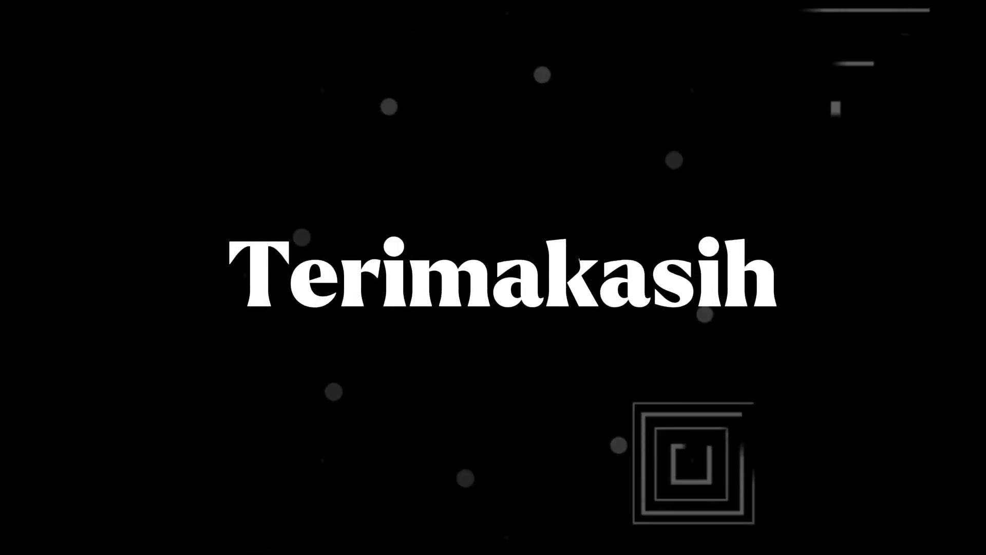